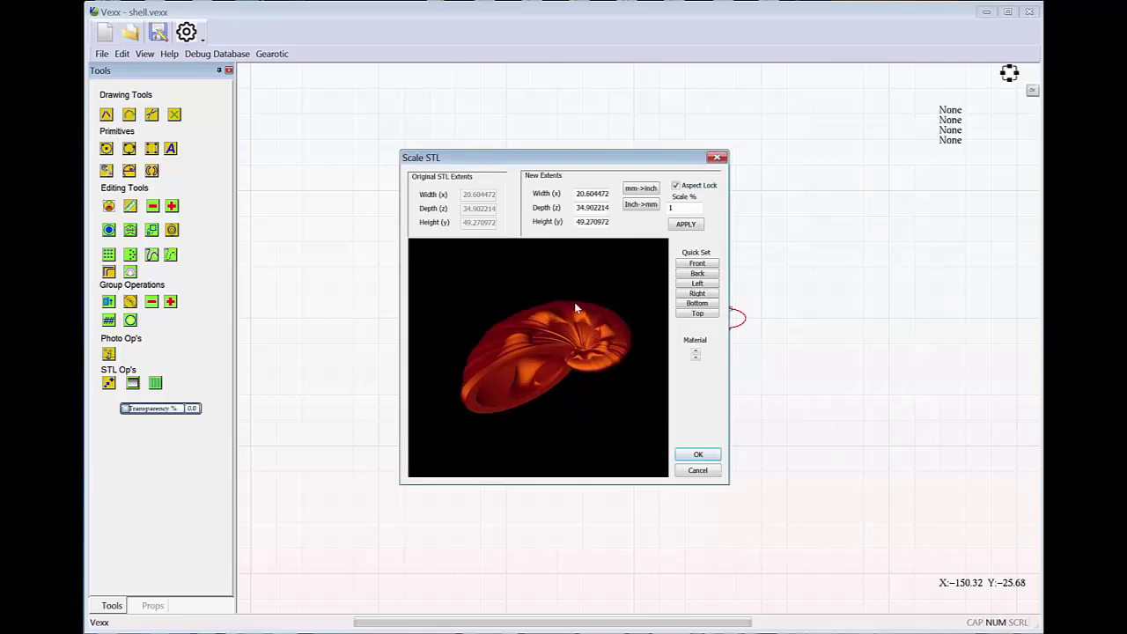
# Examine the finished sea shell model from several angles in the Scale STL preview.
pyautogui.moveTo(552, 378); pyautogui.dragTo(562, 450)
pyautogui.moveTo(625, 297); pyautogui.dragTo(510, 404)
pyautogui.moveTo(630, 310); pyautogui.dragTo(524, 279)
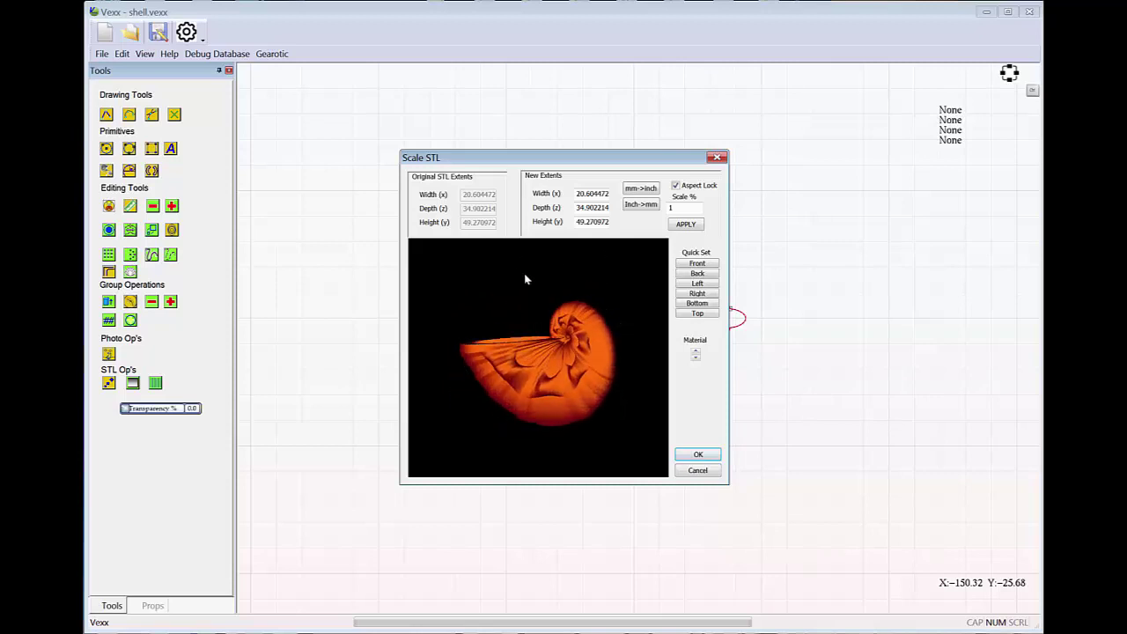
pyautogui.moveTo(595, 280); pyautogui.dragTo(440, 291)
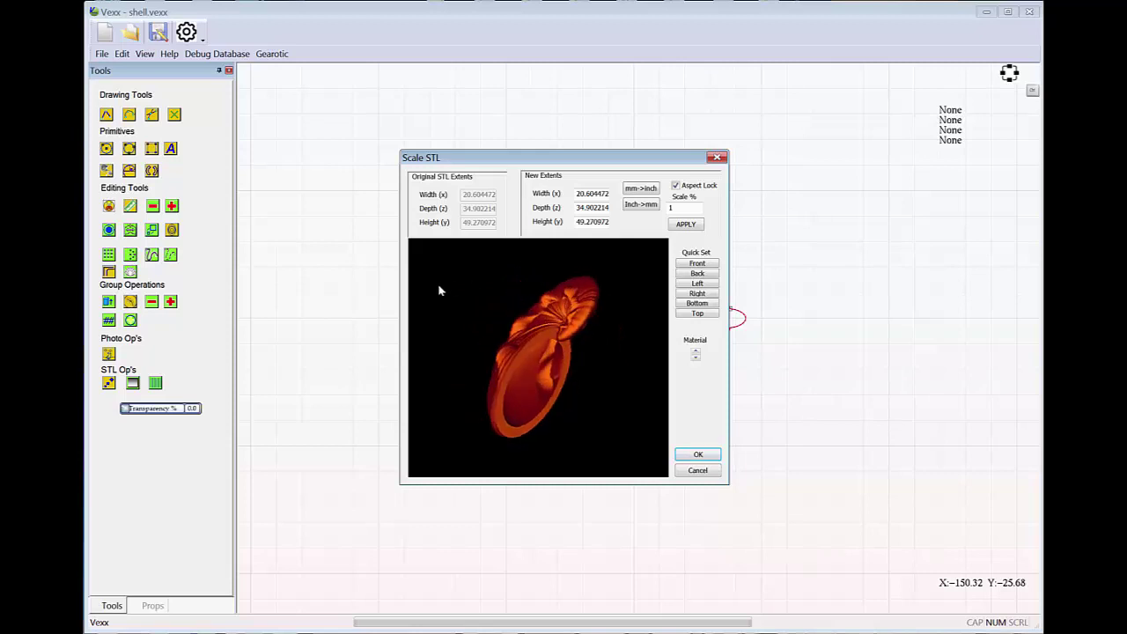
pyautogui.moveTo(615, 384); pyautogui.dragTo(584, 444)
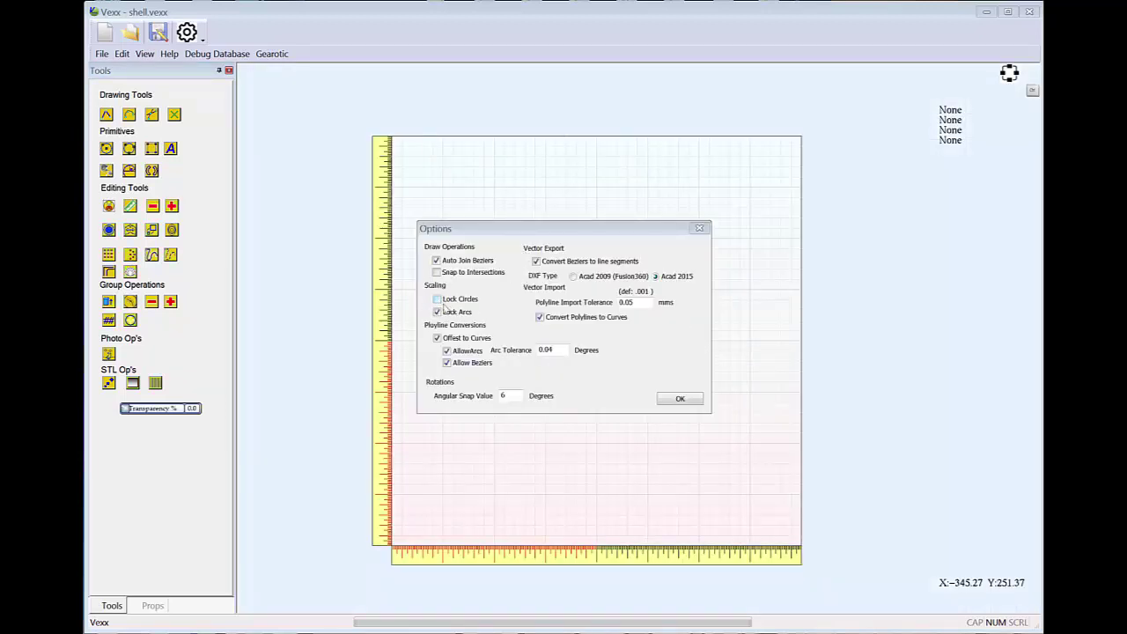
# Accept the options and draw a circle of about 13.5 mm radius, centred about 50 mm from the origin along positive X.
pyautogui.click(679, 400)
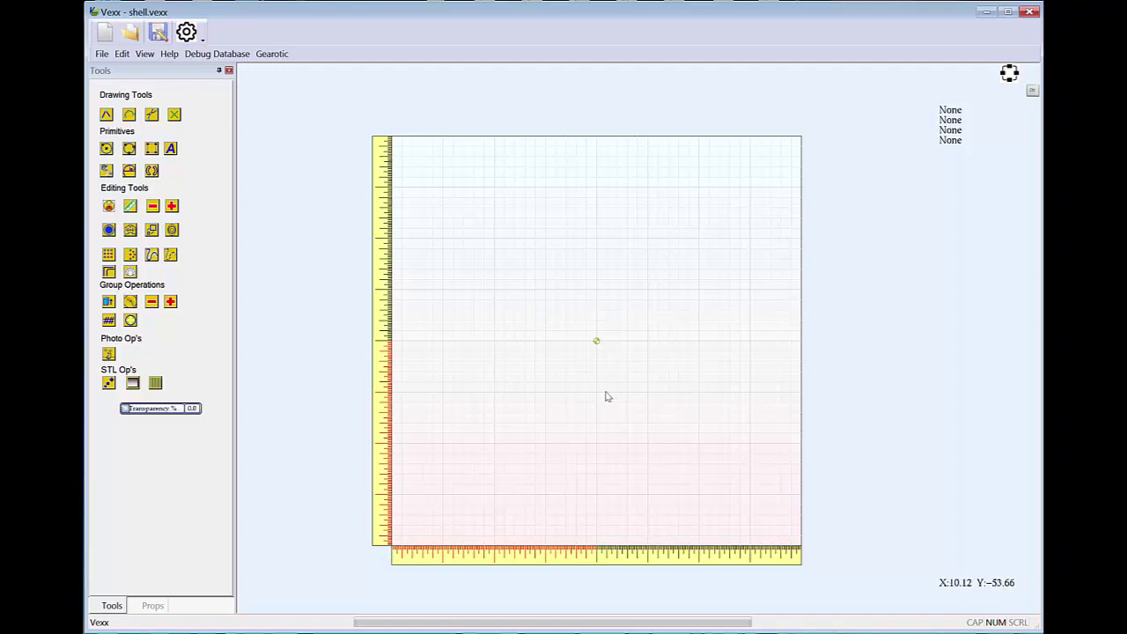
pyautogui.moveTo(610, 379)
pyautogui.mouseDown()
pyautogui.moveTo(593, 398)
pyautogui.moveTo(607, 377)
pyautogui.mouseUp()
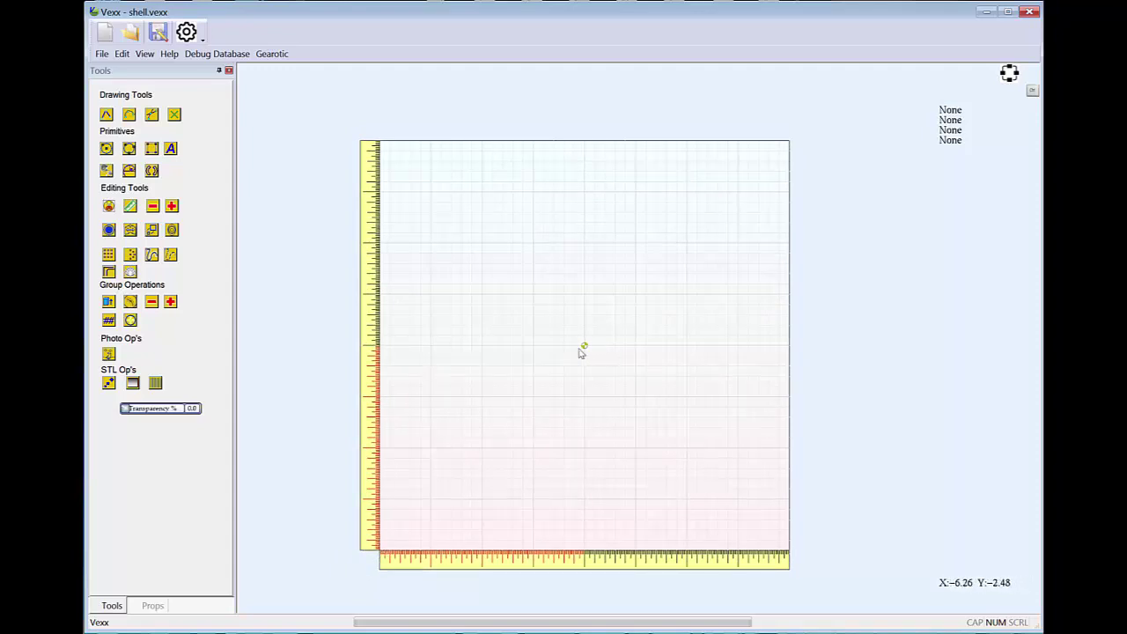
pyautogui.scroll(3, 587, 347)
pyautogui.scroll(-2, 585, 349)
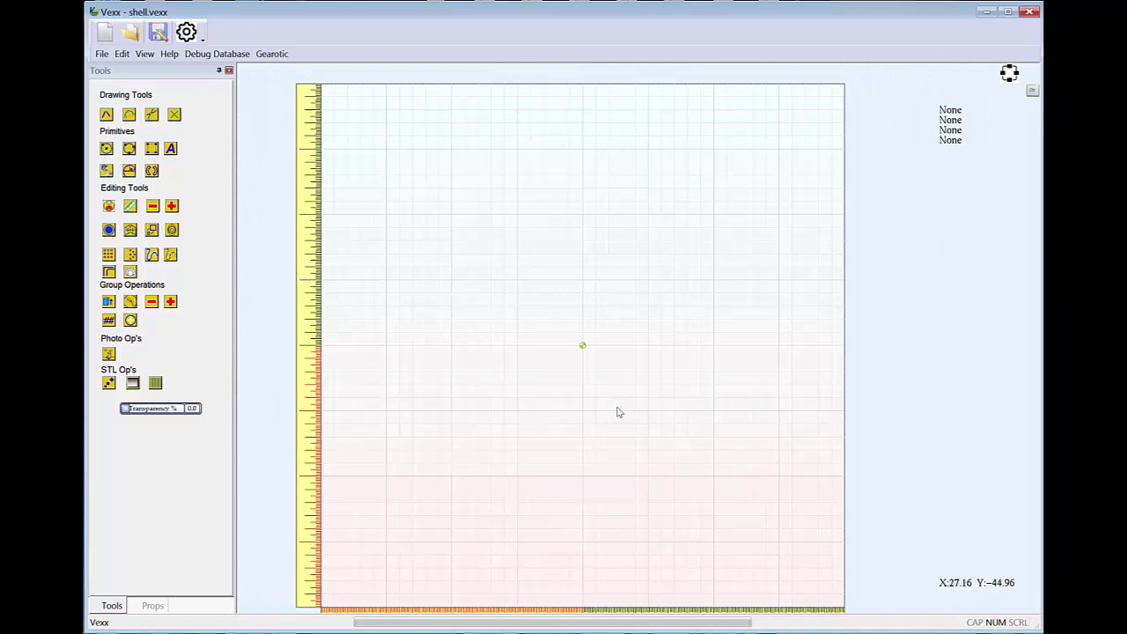
pyautogui.click(106, 148)
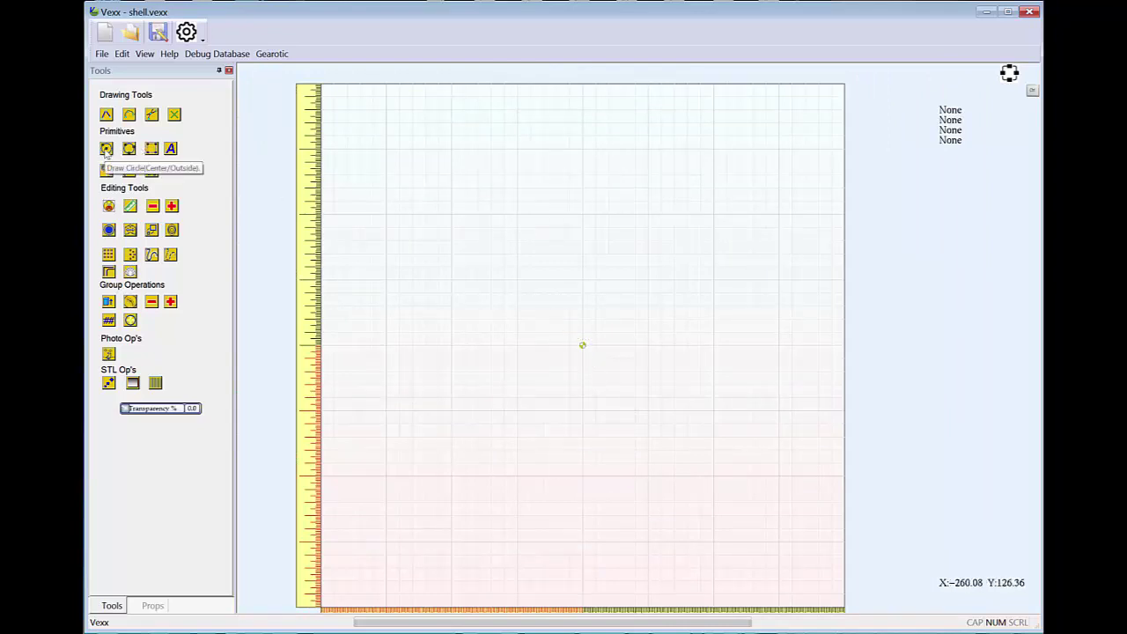
pyautogui.click(648, 346)
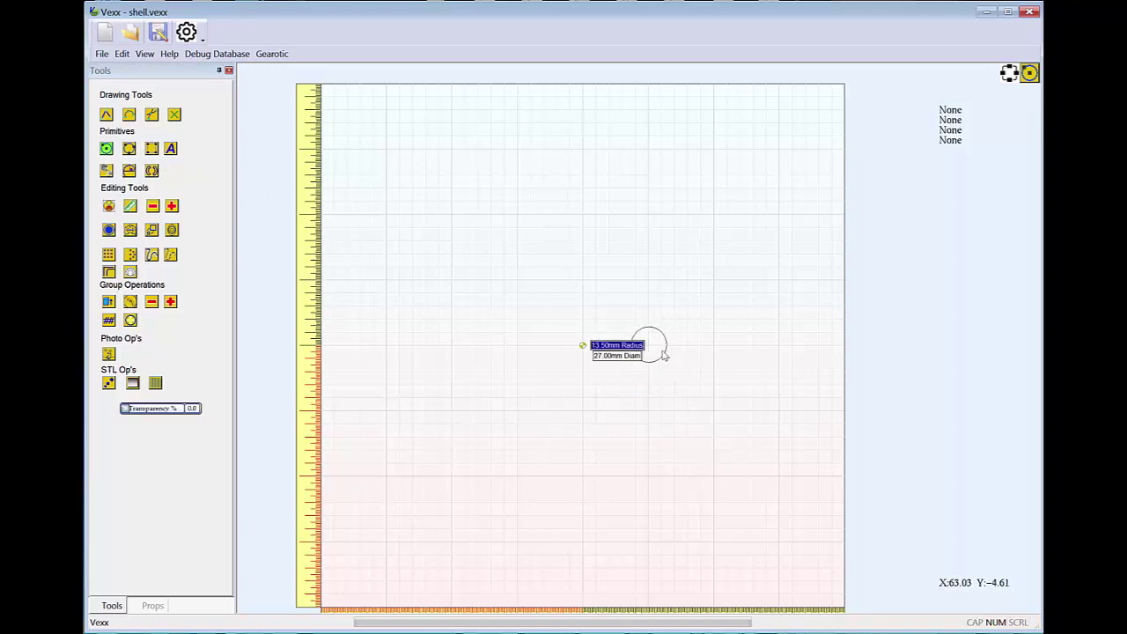
pyautogui.click(662, 353)
pyautogui.rightClick(717, 433)
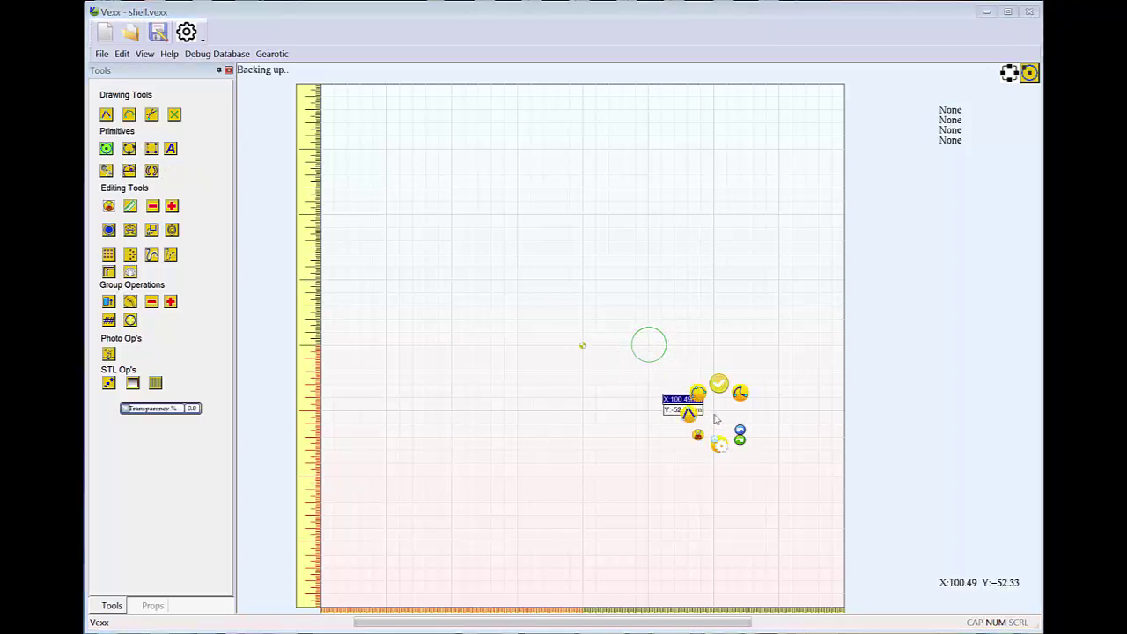
pyautogui.click(718, 389)
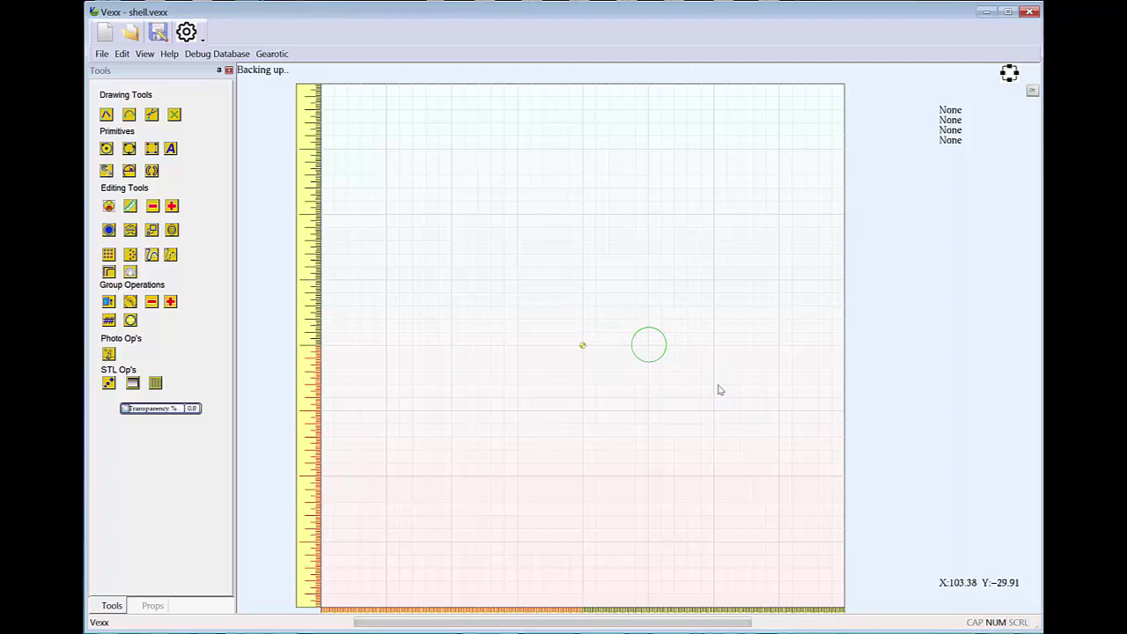
# Start the sea shell generator on the circle with a turn ratio of 10.3 and Horn-Shell% of 12, and preview the shell.
pyautogui.click(667, 345)
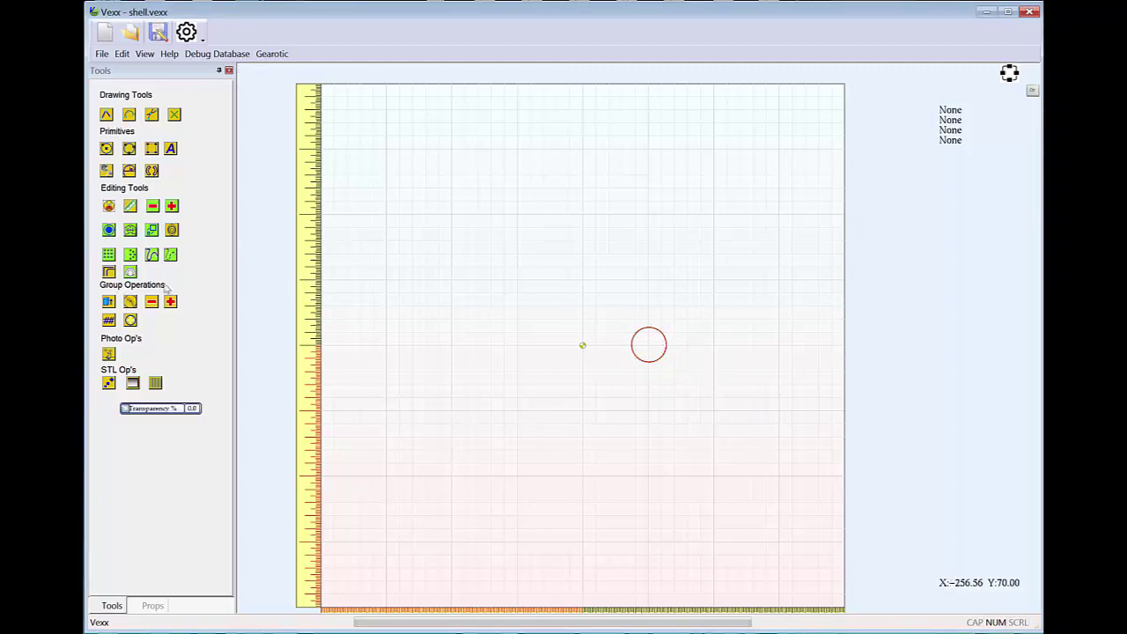
pyautogui.click(130, 273)
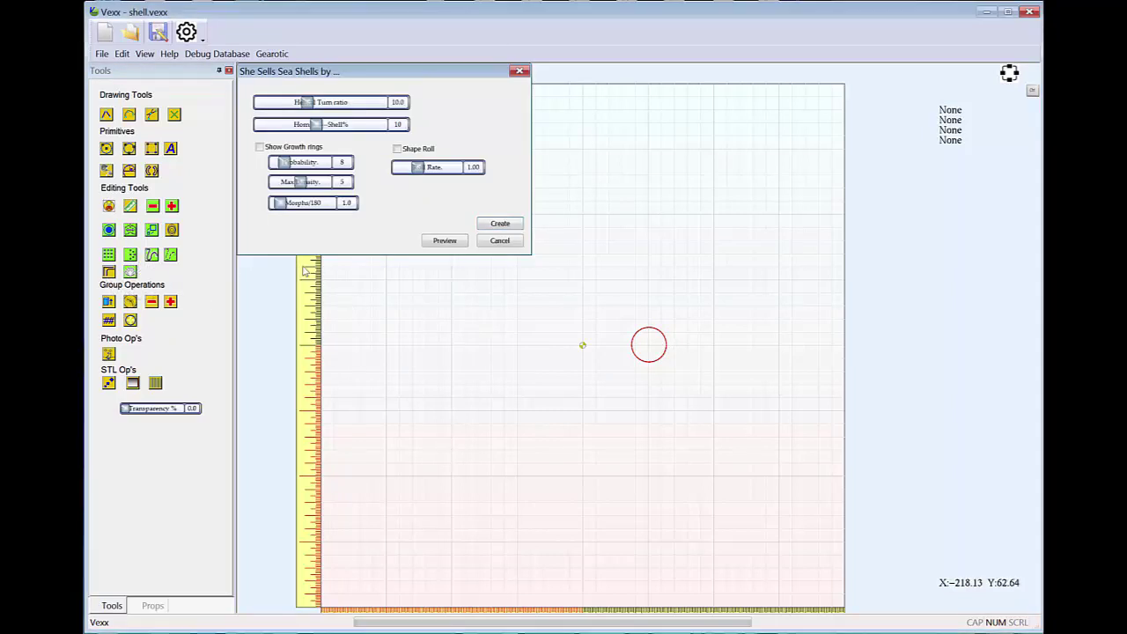
pyautogui.moveTo(397, 75); pyautogui.dragTo(380, 115)
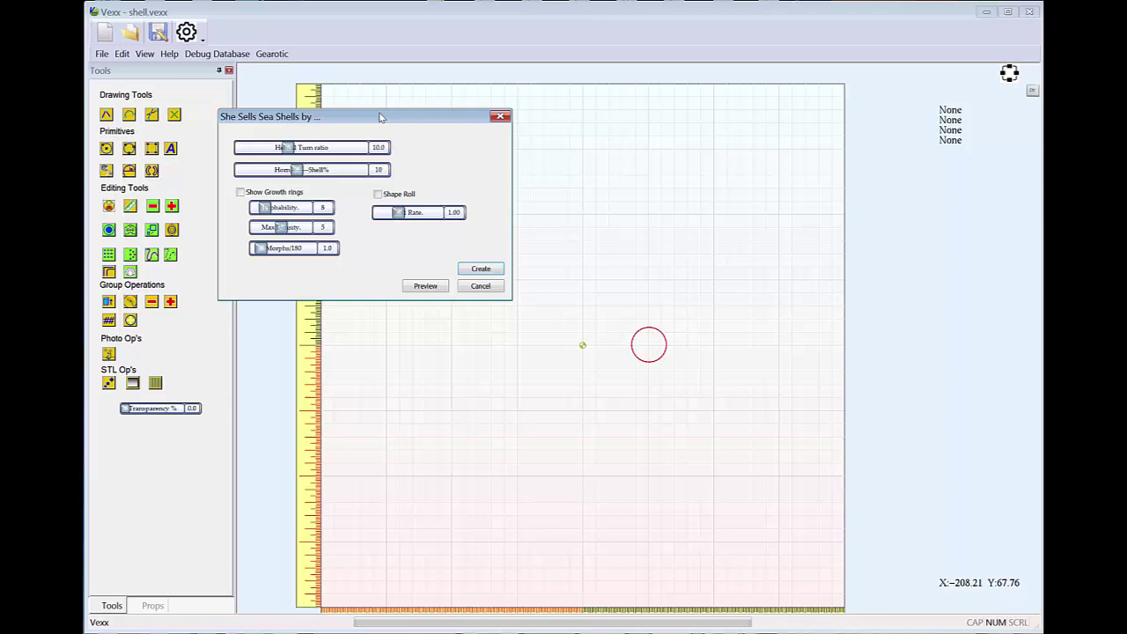
pyautogui.moveTo(291, 147); pyautogui.dragTo(300, 169)
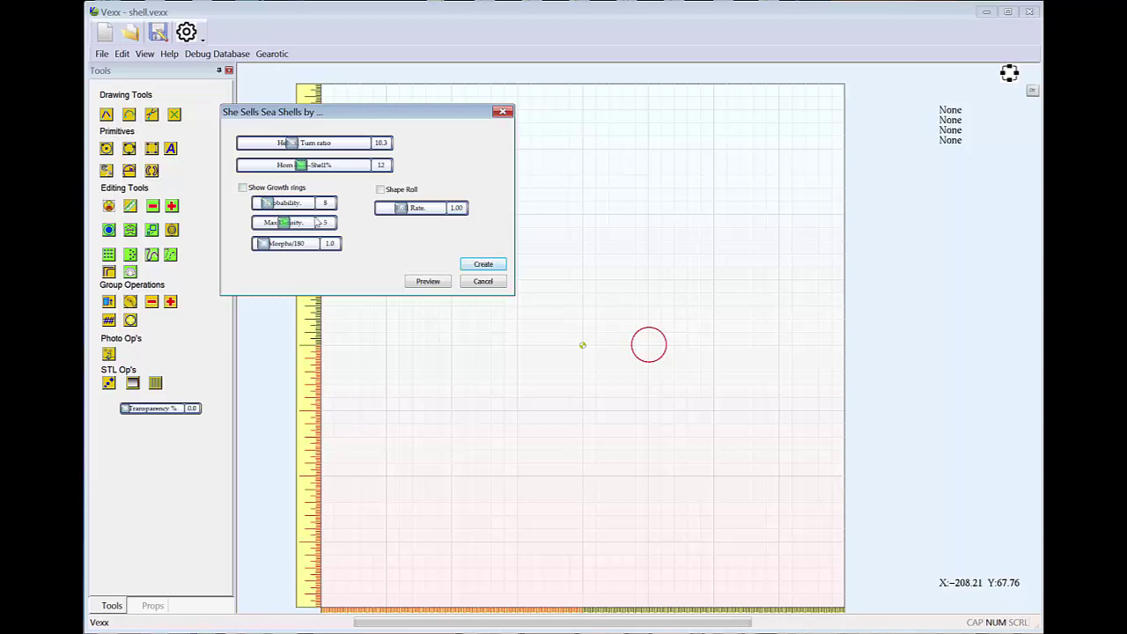
pyautogui.click(428, 283)
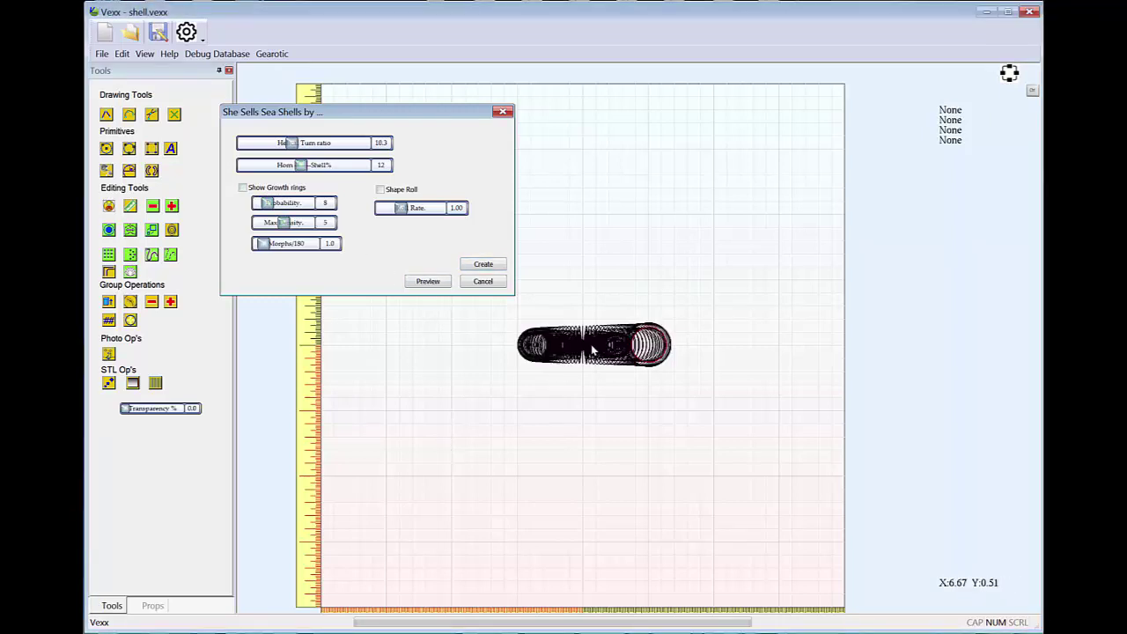
# Examine the shell wireframe preview from several angles, moving the settings dialog out of the way.
pyautogui.moveTo(591, 345); pyautogui.dragTo(671, 188, button='middle')
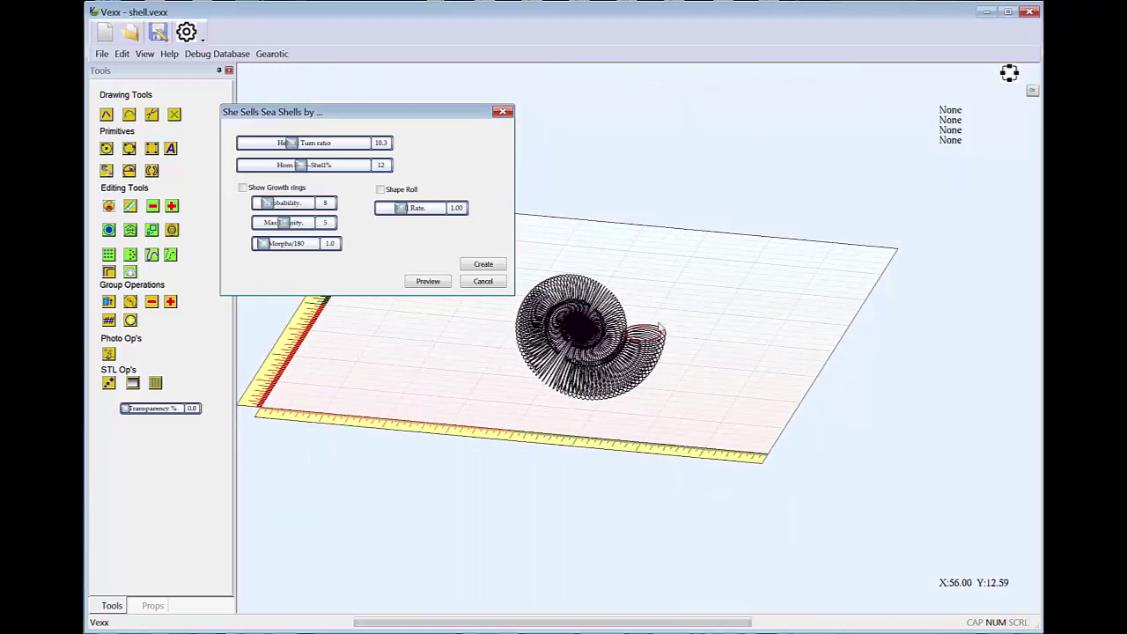
pyautogui.moveTo(631, 293); pyautogui.dragTo(776, 453, button='middle')
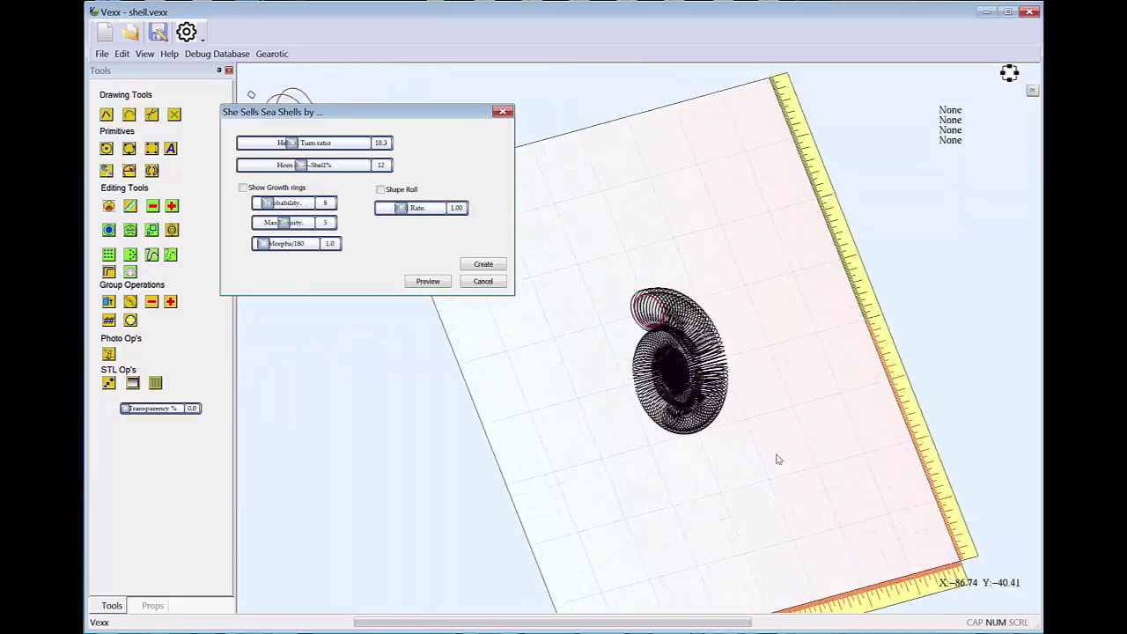
pyautogui.doubleClick(772, 374)
pyautogui.scroll(3, 716, 342)
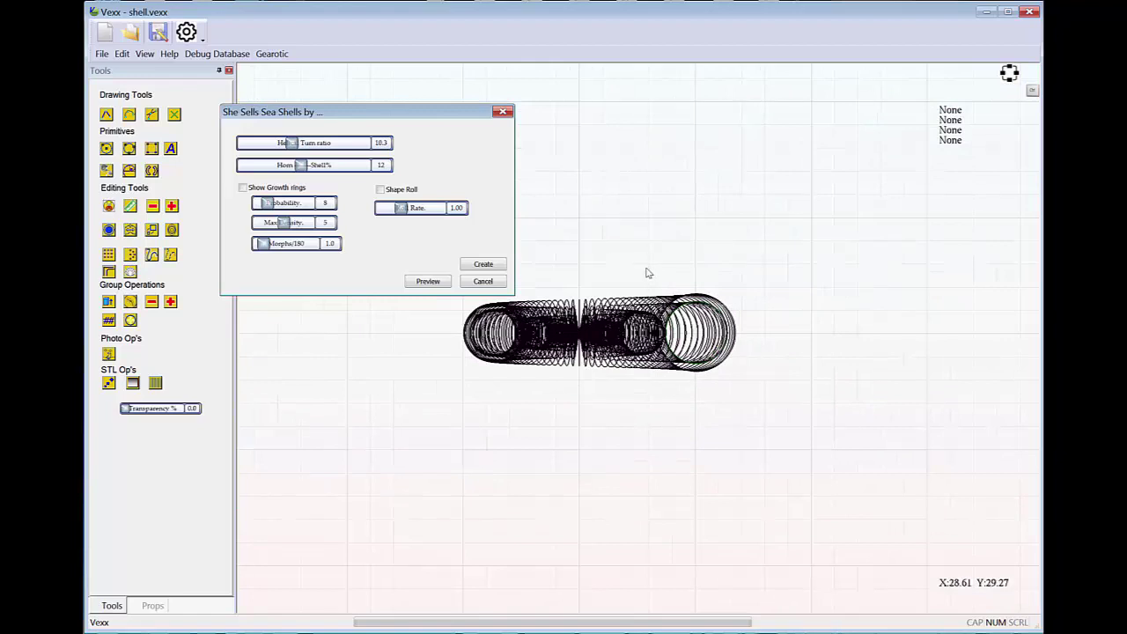
pyautogui.moveTo(647, 273); pyautogui.dragTo(762, 475)
pyautogui.moveTo(617, 331); pyautogui.dragTo(592, 381, button='middle')
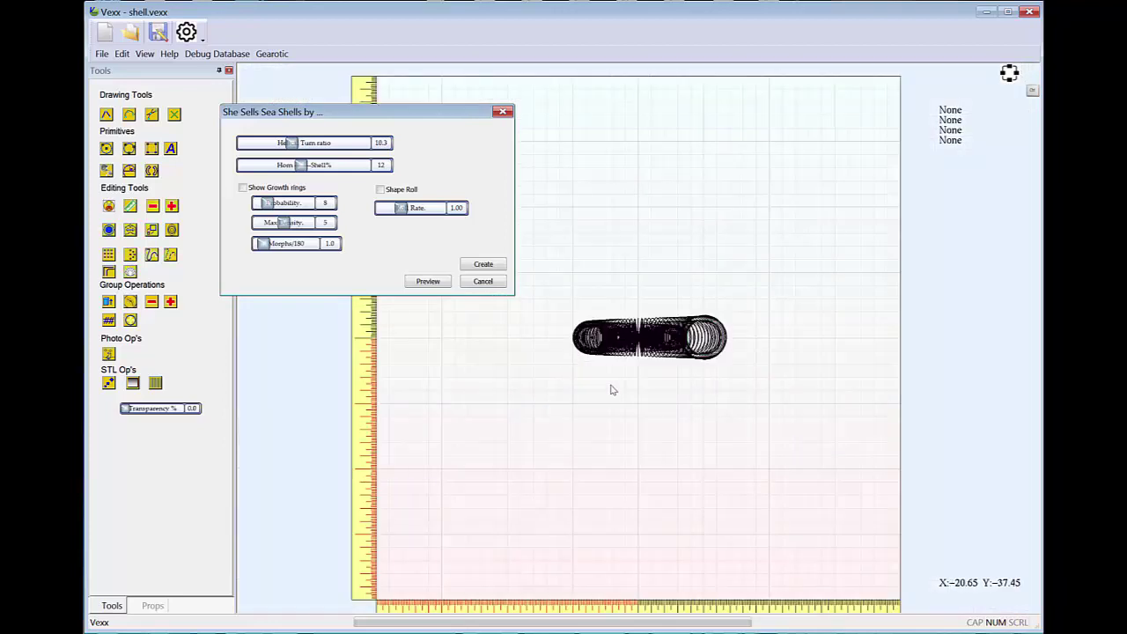
pyautogui.moveTo(390, 112); pyautogui.dragTo(203, 191)
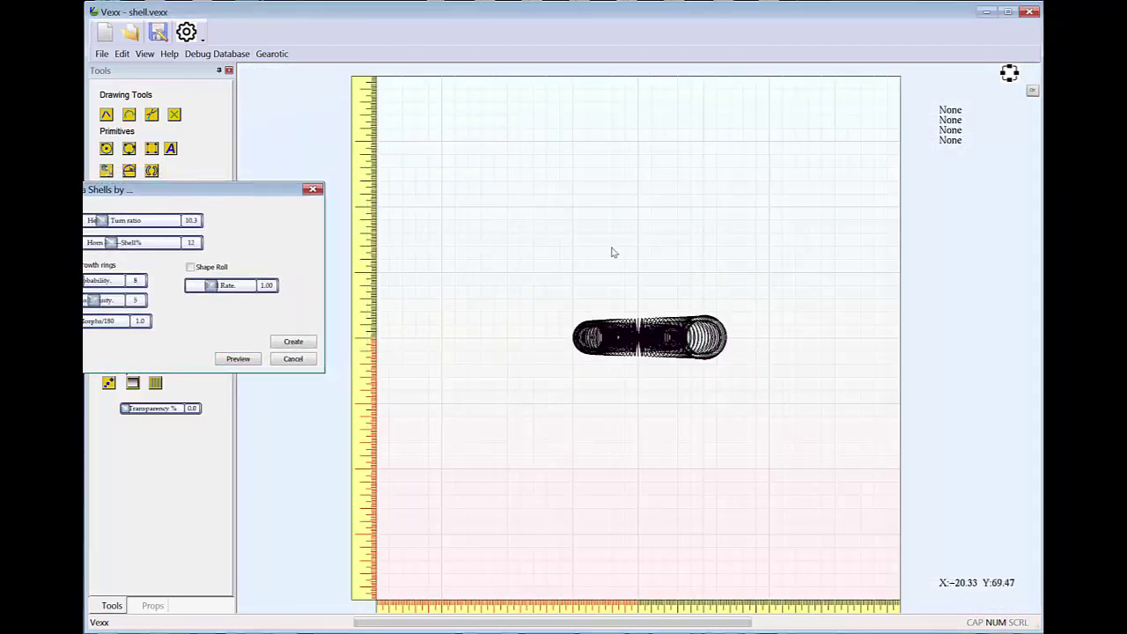
pyautogui.moveTo(613, 252); pyautogui.dragTo(636, 308, button='middle')
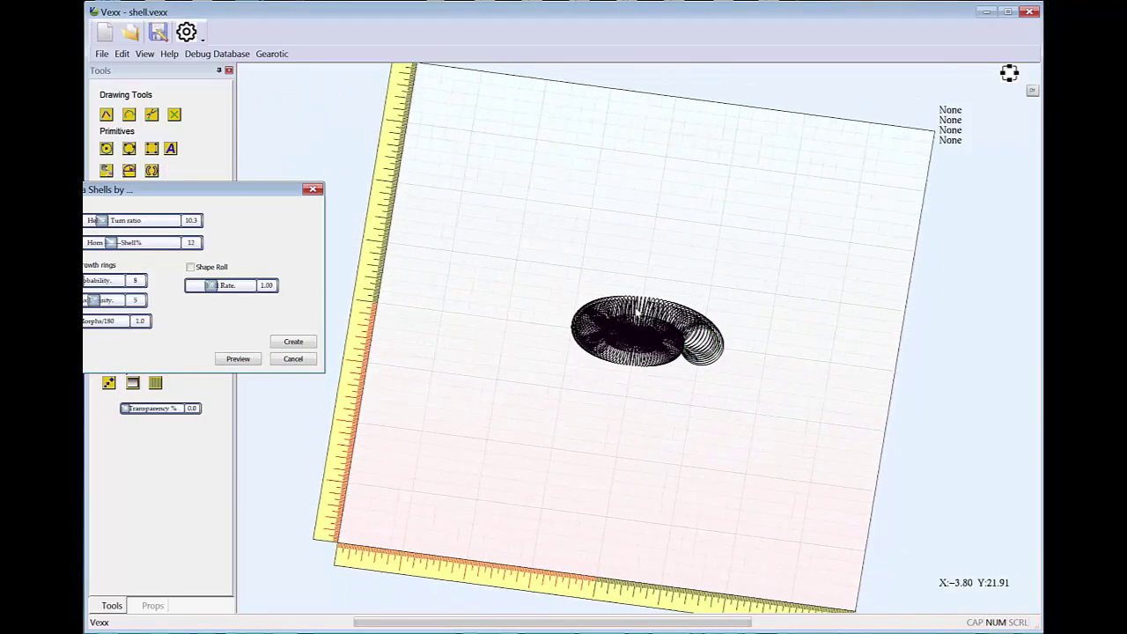
pyautogui.press('Escape')
pyautogui.scroll(3, 681, 323)
pyautogui.scroll(2, 681, 327)
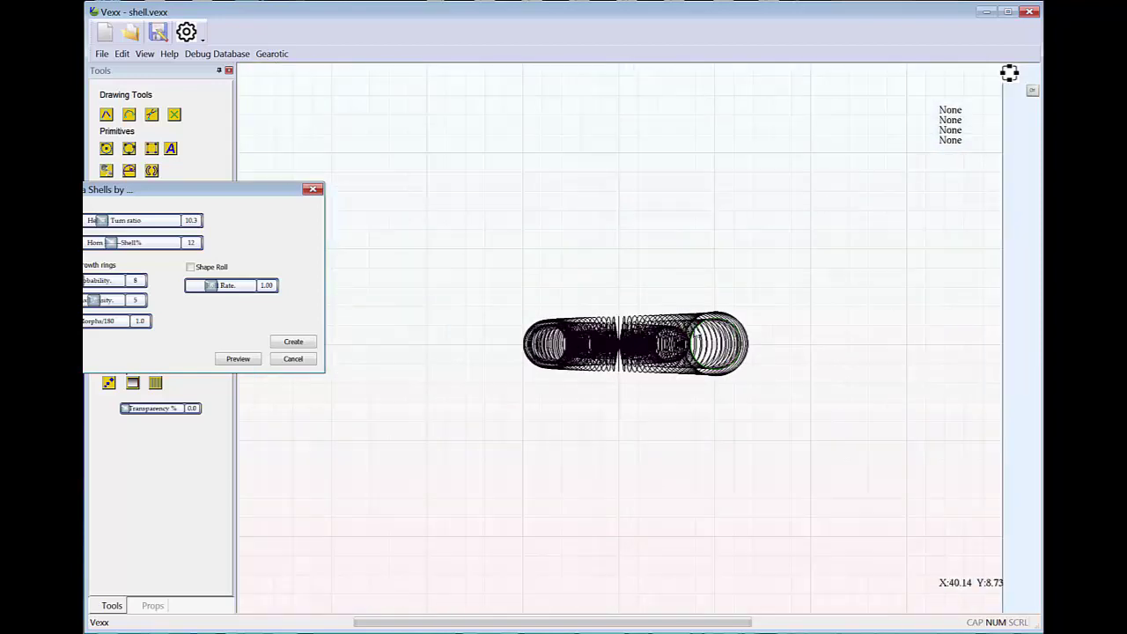
# Move the circle straight up about 50 mm and regenerate the shell preview, viewing it from different angles.
pyautogui.click(696, 327)
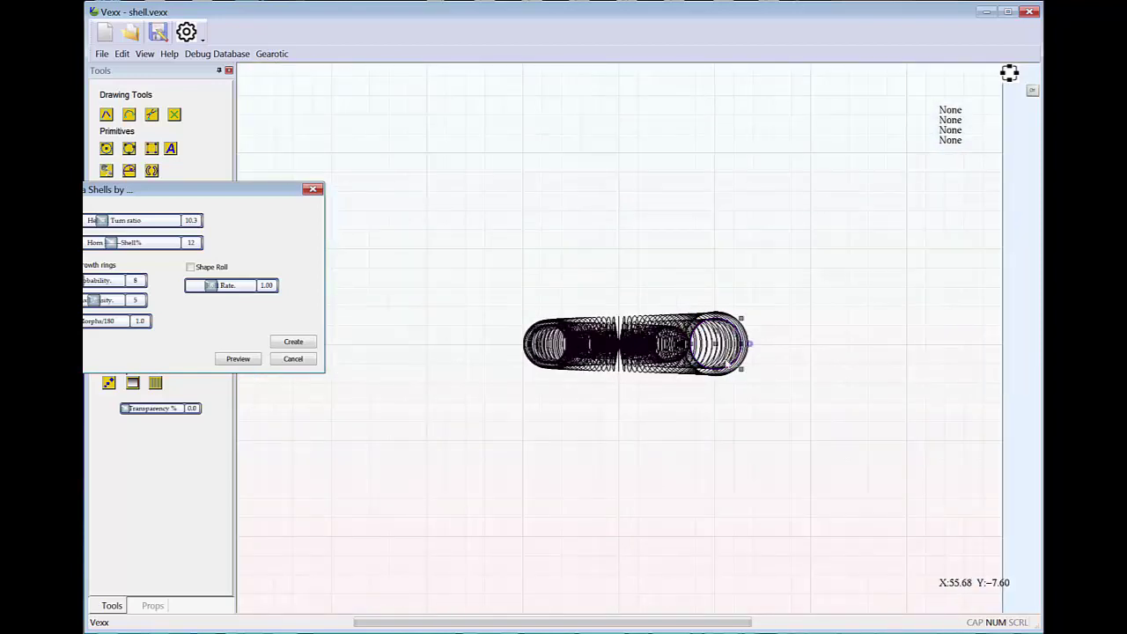
pyautogui.moveTo(717, 339); pyautogui.dragTo(714, 250)
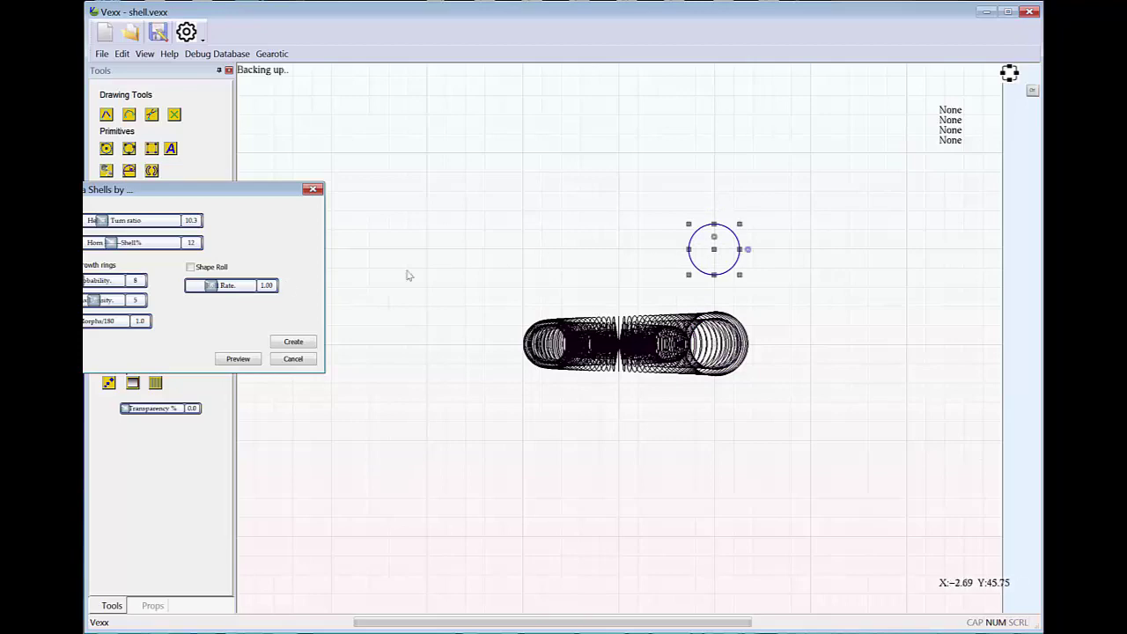
pyautogui.click(238, 360)
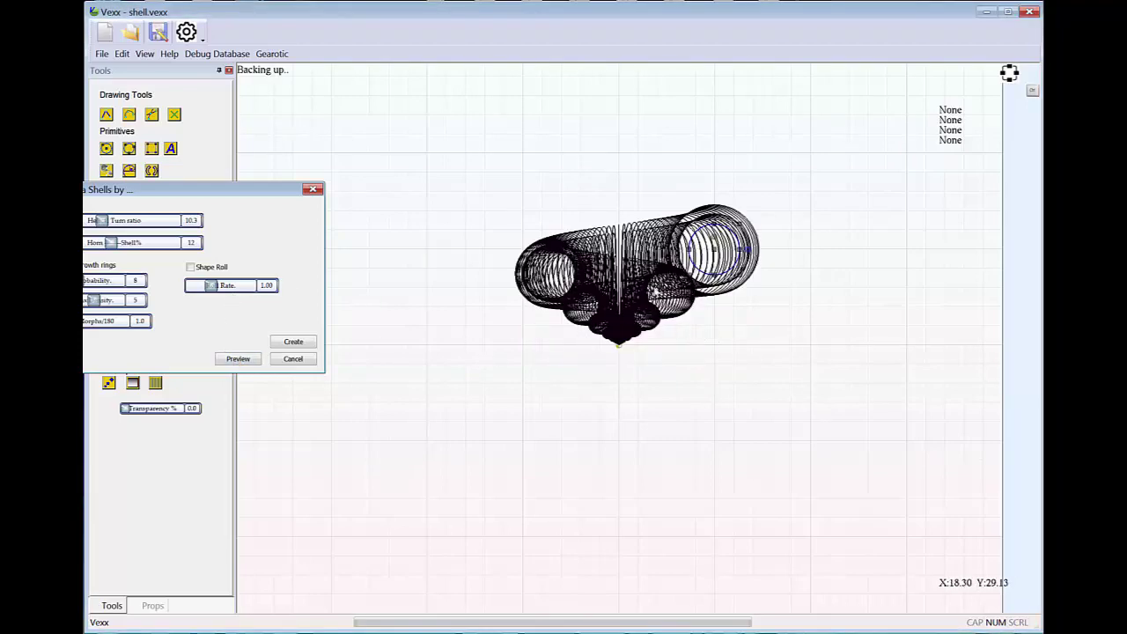
pyautogui.moveTo(655, 292); pyautogui.dragTo(670, 249, button='middle')
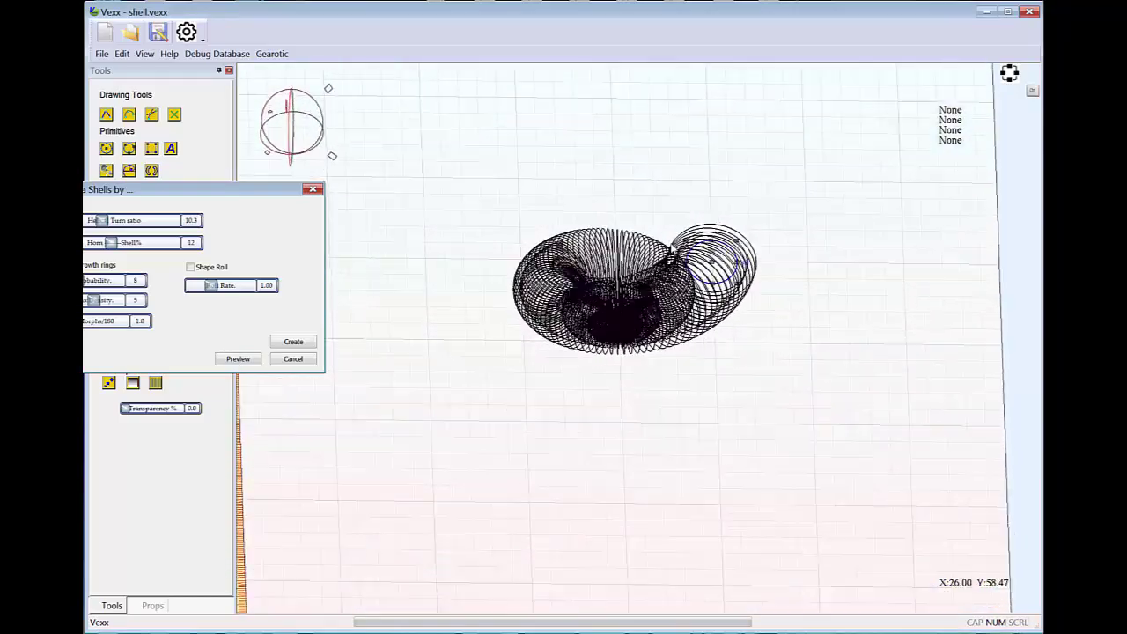
pyautogui.moveTo(673, 378); pyautogui.dragTo(712, 317, button='middle')
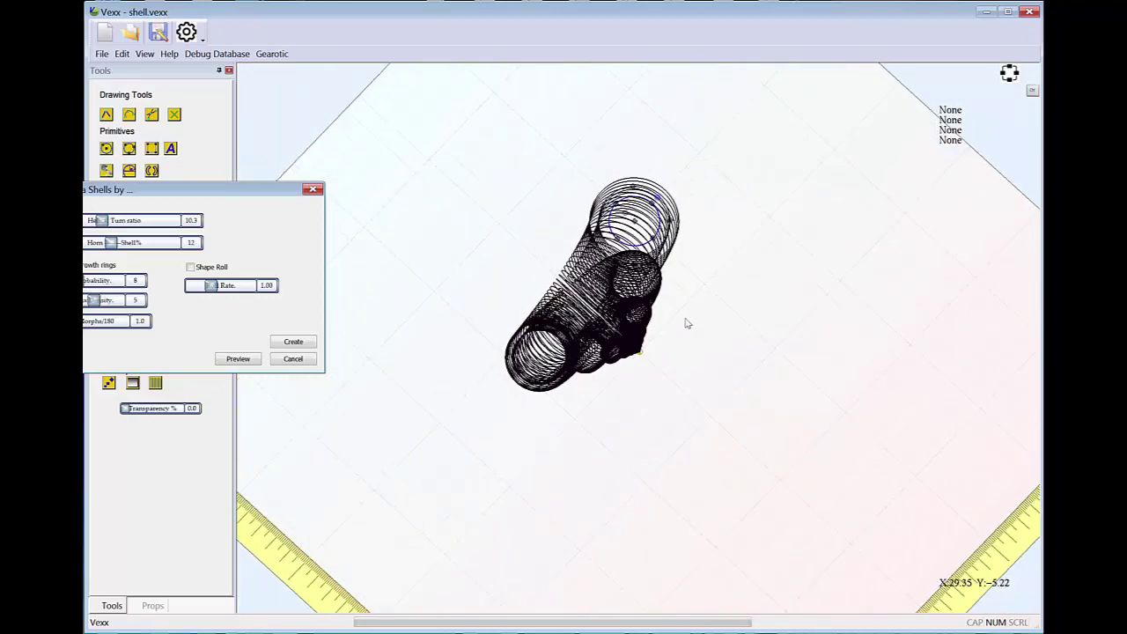
# Move the circle about 29 mm closer to the vertical axis and about 29 mm higher, and regenerate the shell preview.
pyautogui.press('Escape')
pyautogui.scroll(2, 711, 280)
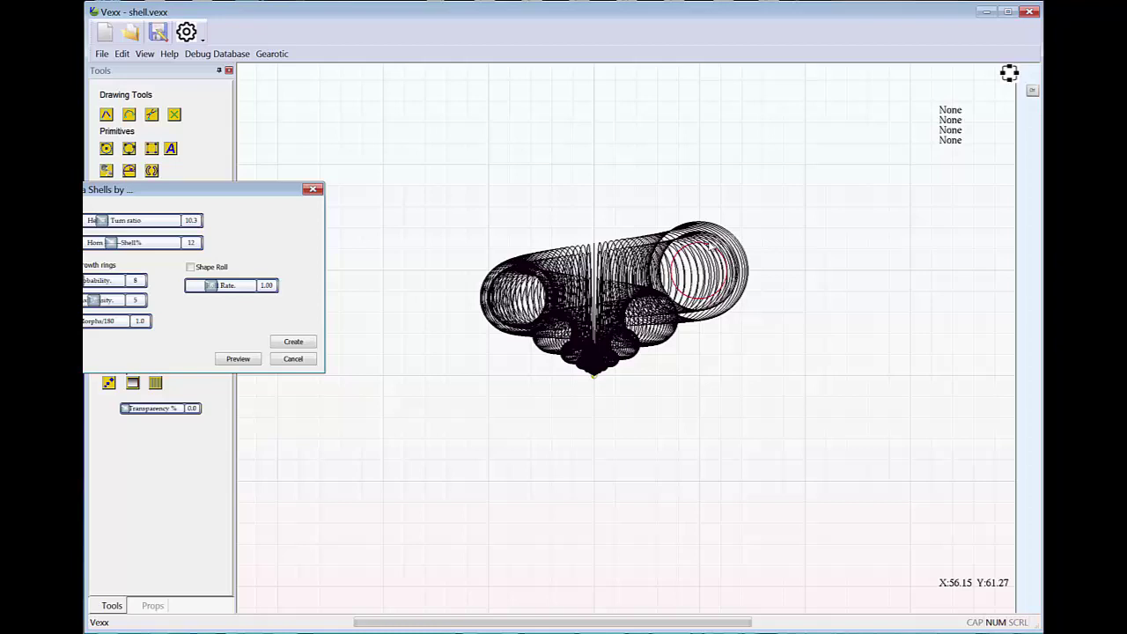
pyautogui.scroll(2, 689, 198)
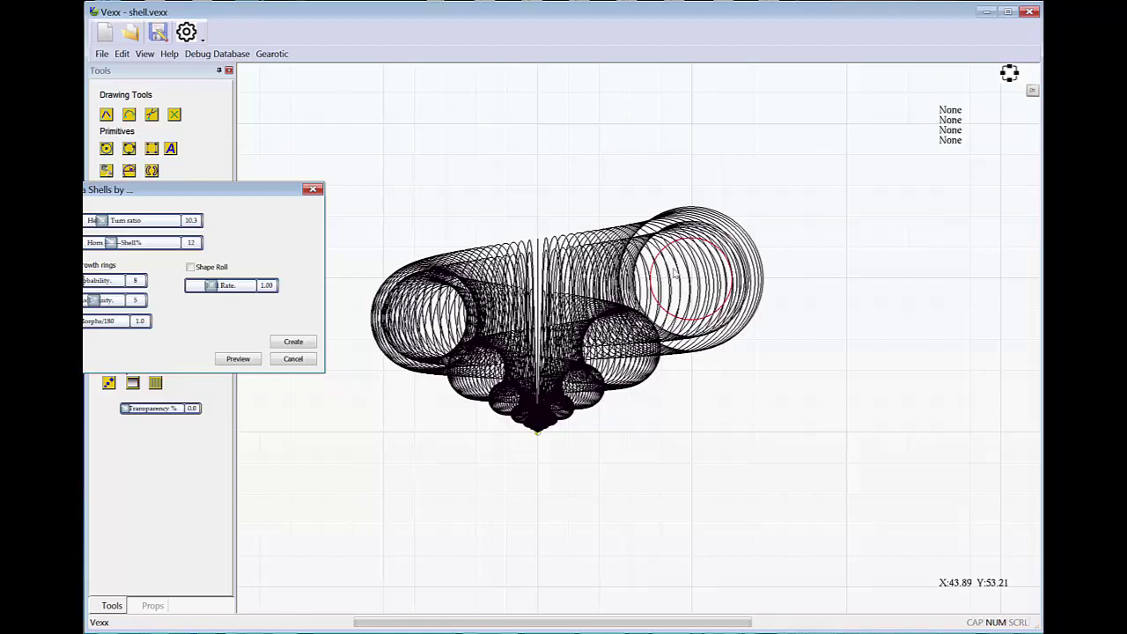
pyautogui.scroll(-1, 623, 342)
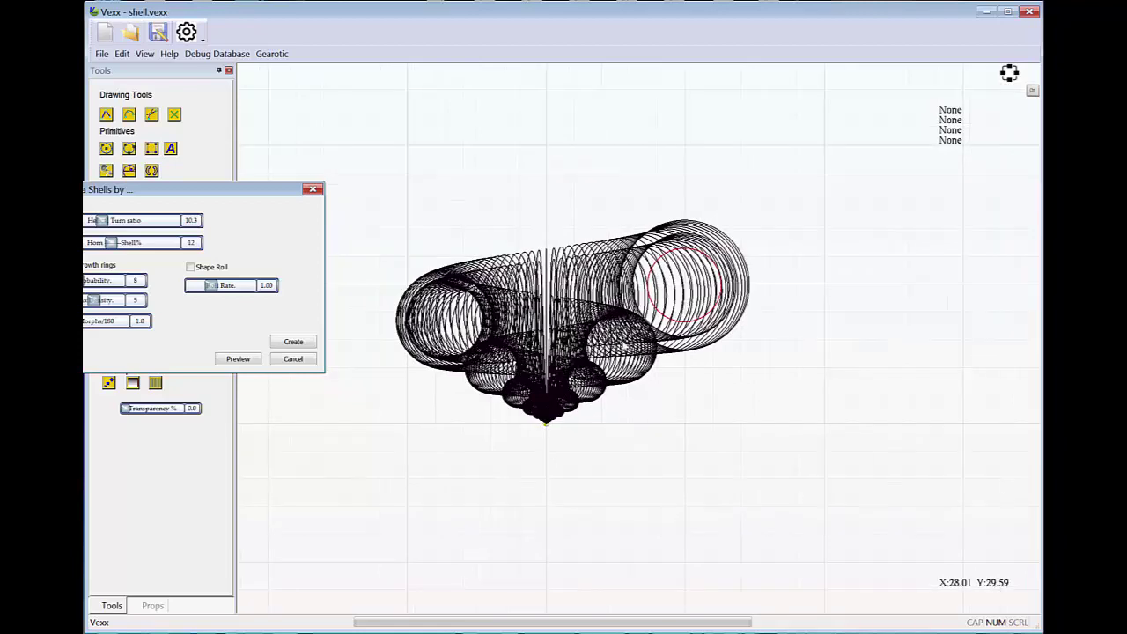
pyautogui.moveTo(593, 338); pyautogui.dragTo(596, 374, button='middle')
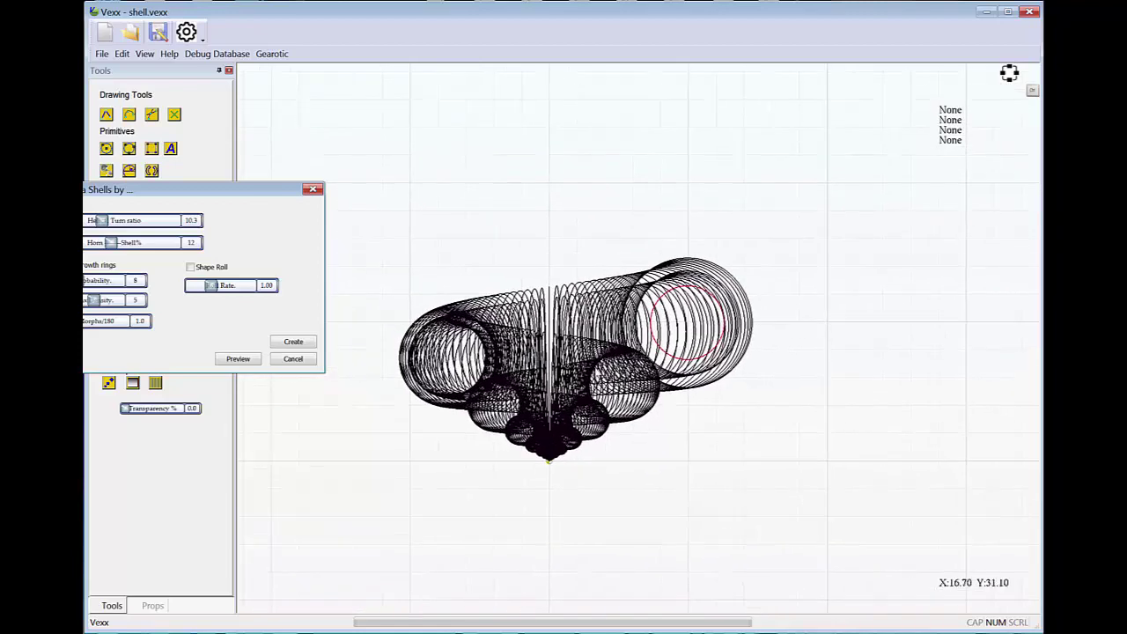
pyautogui.click(685, 321)
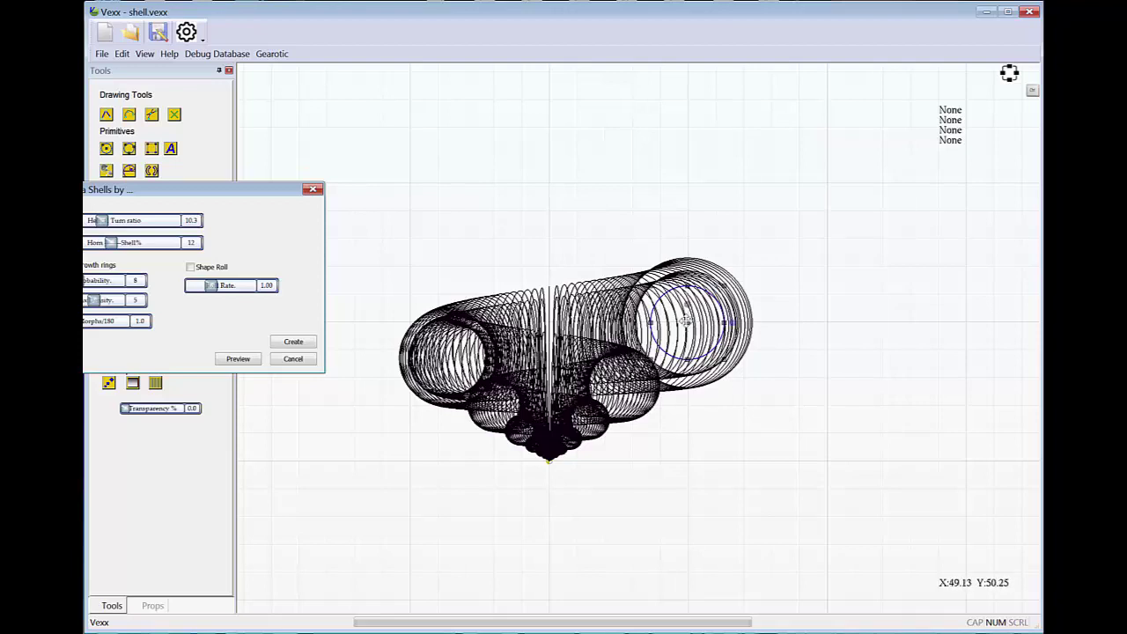
pyautogui.moveTo(687, 322); pyautogui.dragTo(607, 242)
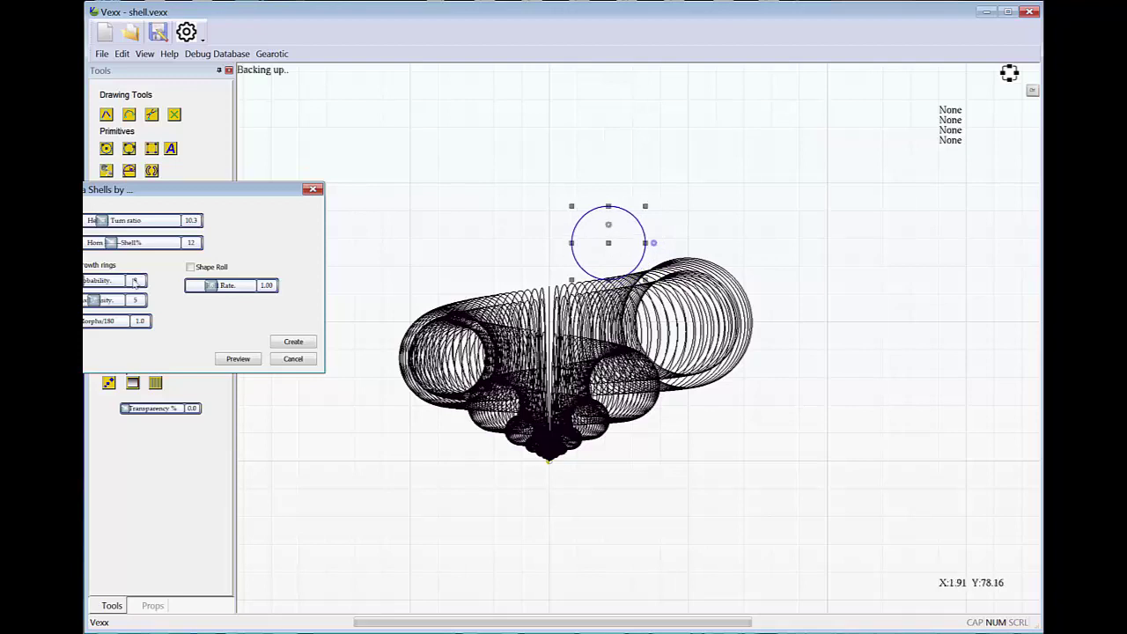
pyautogui.click(239, 360)
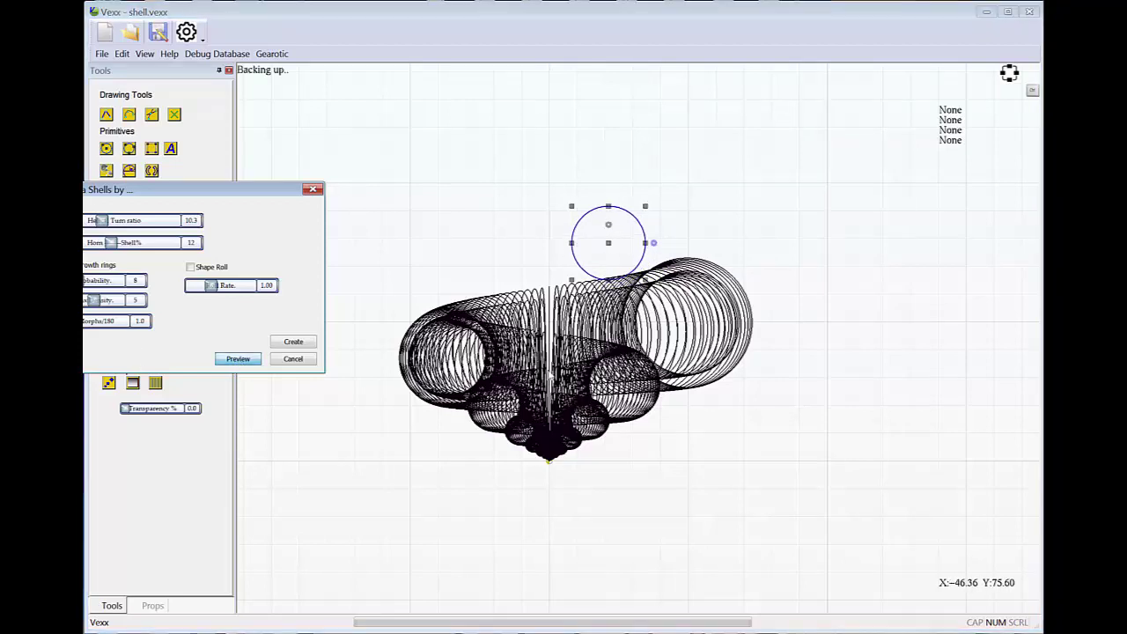
pyautogui.moveTo(593, 357); pyautogui.dragTo(729, 290, button='middle')
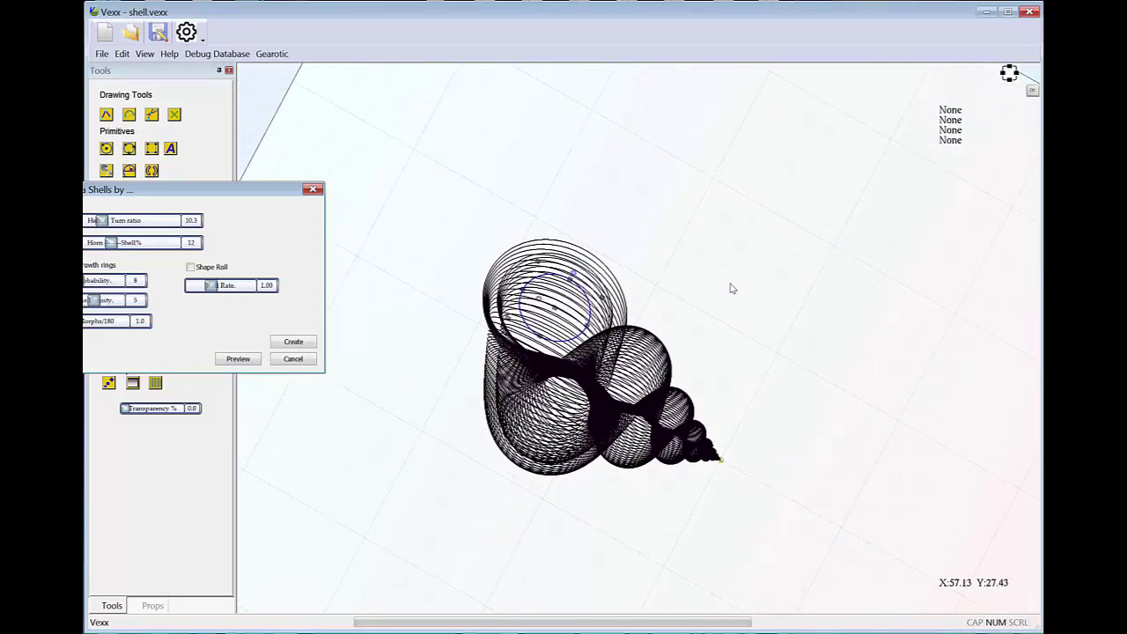
# Move the circle down to about 50 mm from the origin on the horizontal axis and stretch it into an ellipse about 45 mm wide.
pyautogui.press('Escape')
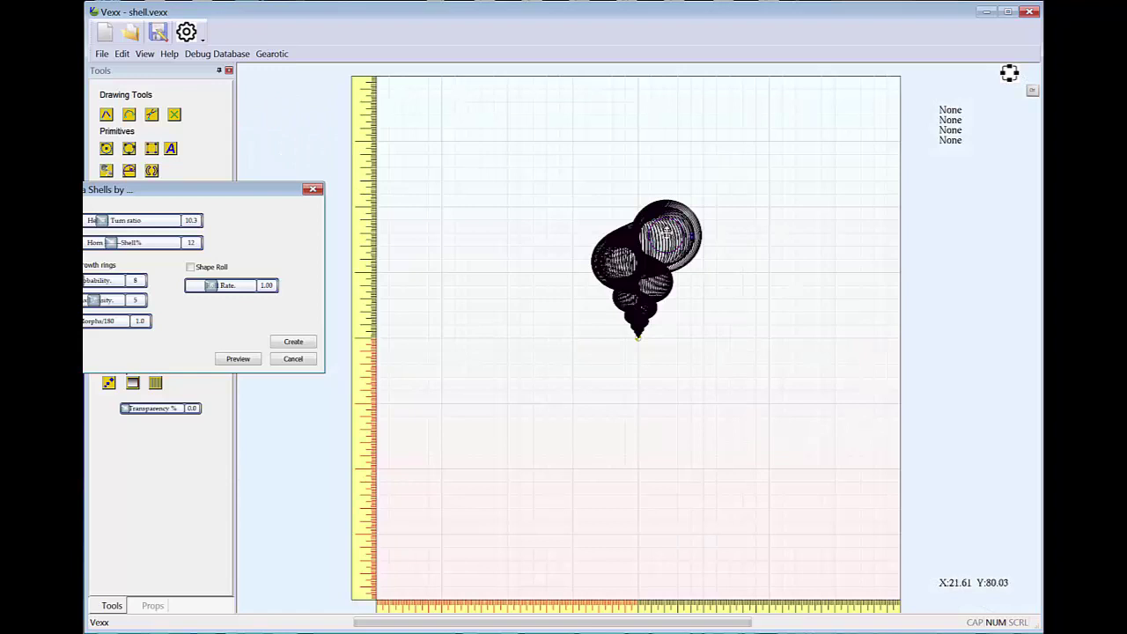
pyautogui.click(705, 335)
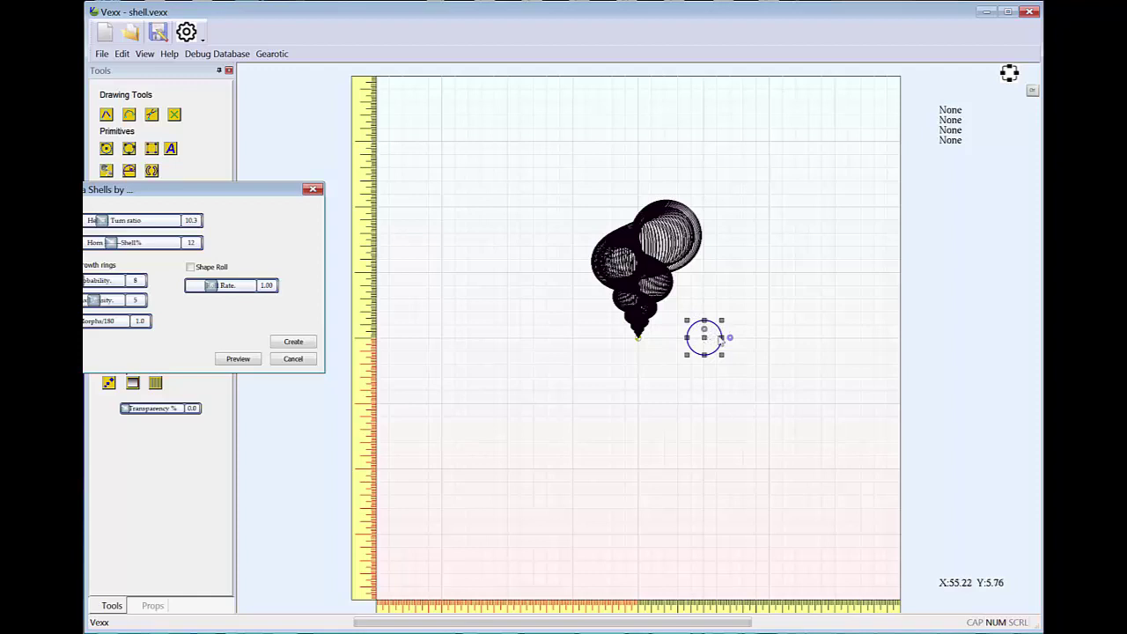
pyautogui.moveTo(720, 337); pyautogui.dragTo(748, 338)
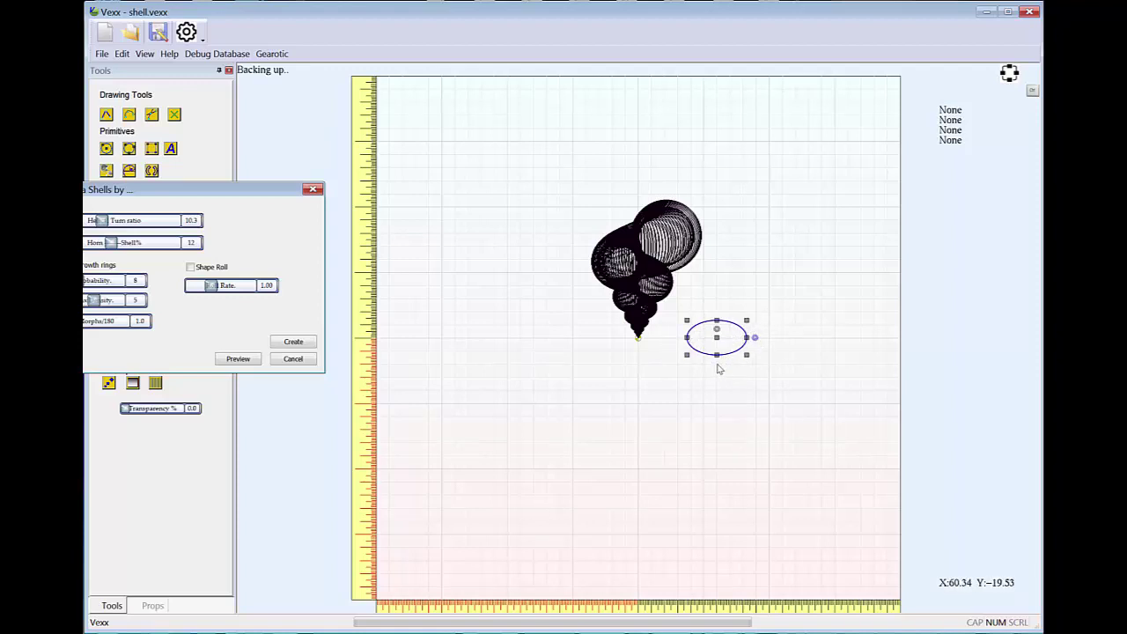
# Tilt the tangents at the ellipse's upper and lower nodes to form an egg-shaped profile that narrows away from the vertical axis.
pyautogui.click(717, 354)
pyautogui.scroll(3, 717, 374)
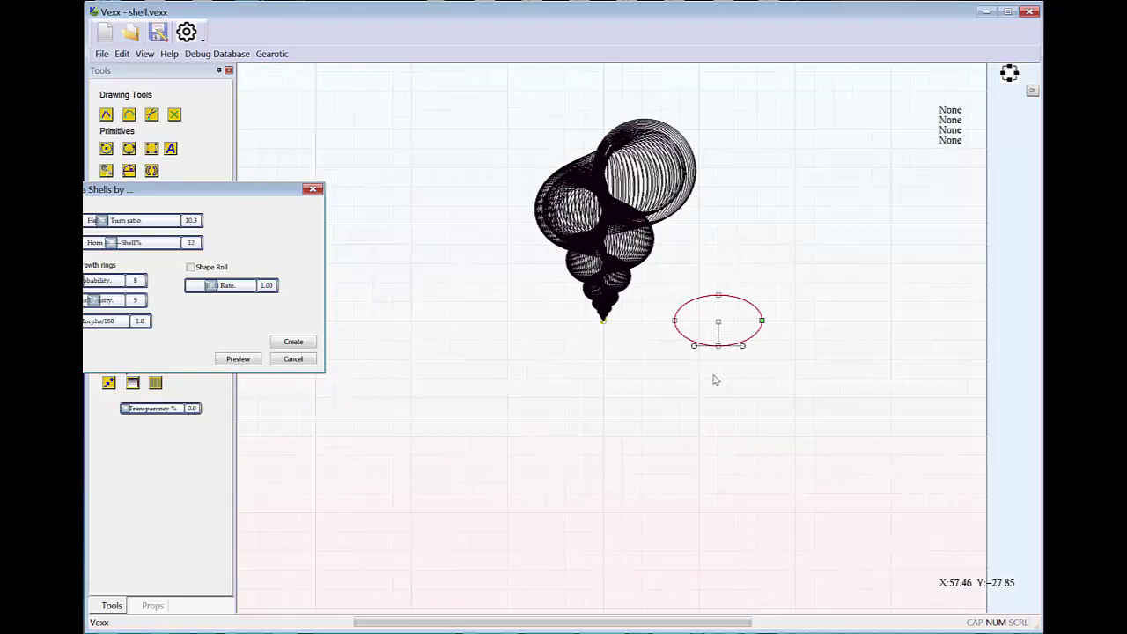
pyautogui.moveTo(718, 370); pyautogui.dragTo(733, 227)
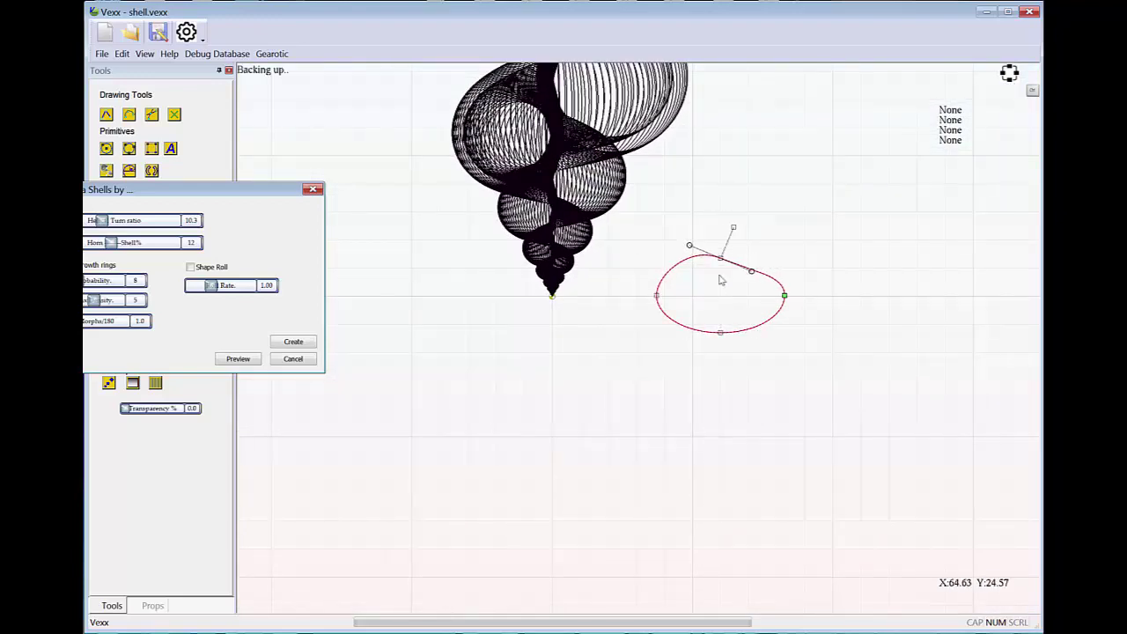
pyautogui.moveTo(724, 352)
pyautogui.moveTo(719, 299); pyautogui.dragTo(709, 302)
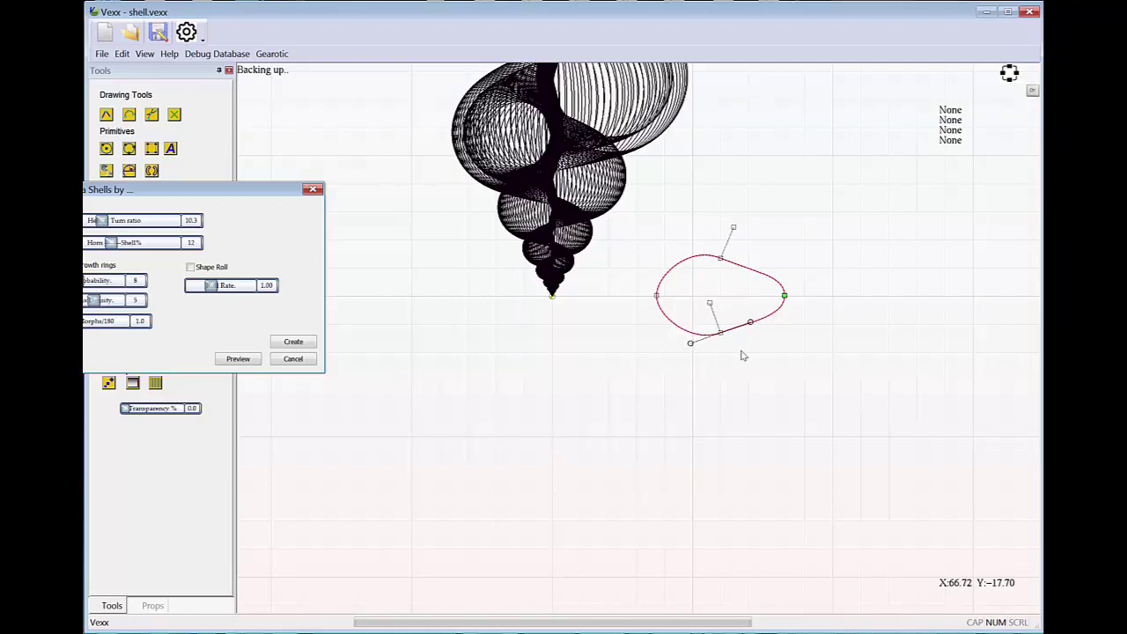
pyautogui.scroll(2, 742, 355)
pyautogui.scroll(-3, 742, 355)
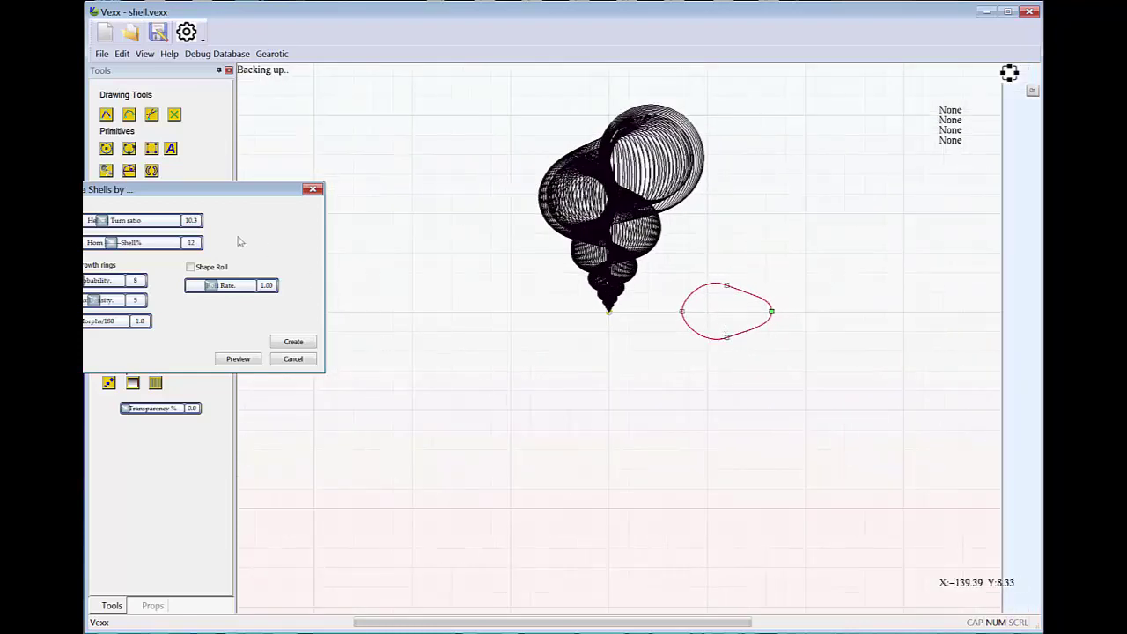
# Set the Helical Turn ratio to 4.6 and preview the shell from the egg-shaped profile, viewing it from another angle.
pyautogui.moveTo(204, 194); pyautogui.dragTo(345, 197)
pyautogui.moveTo(242, 225); pyautogui.dragTo(214, 226)
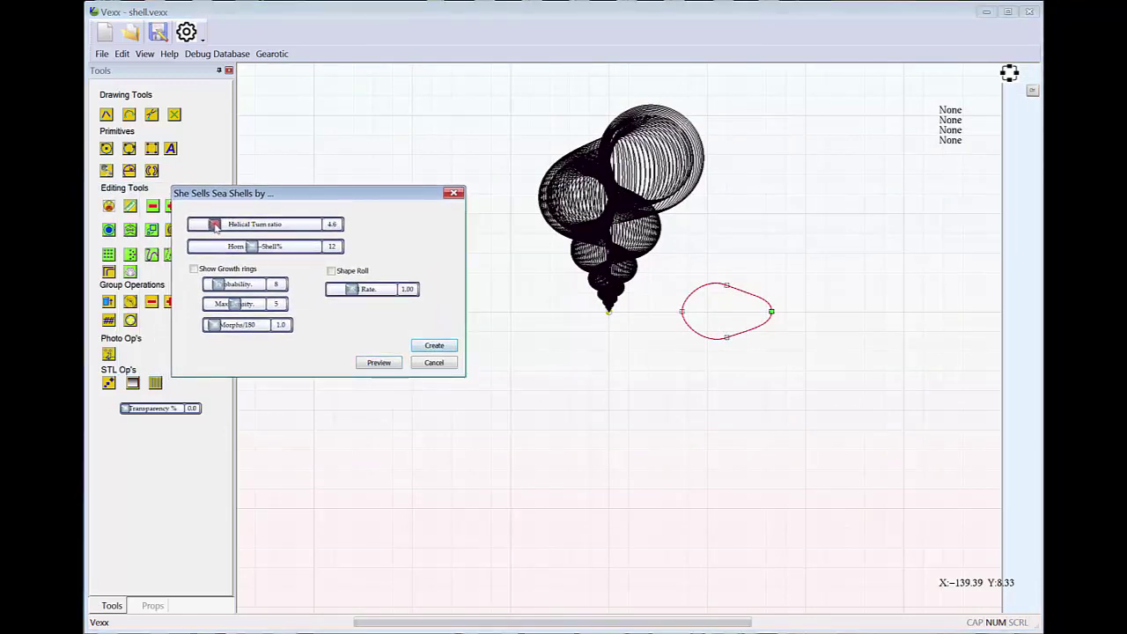
pyautogui.click(376, 364)
pyautogui.moveTo(606, 318); pyautogui.dragTo(607, 369, button='middle')
pyautogui.doubleClick(607, 366)
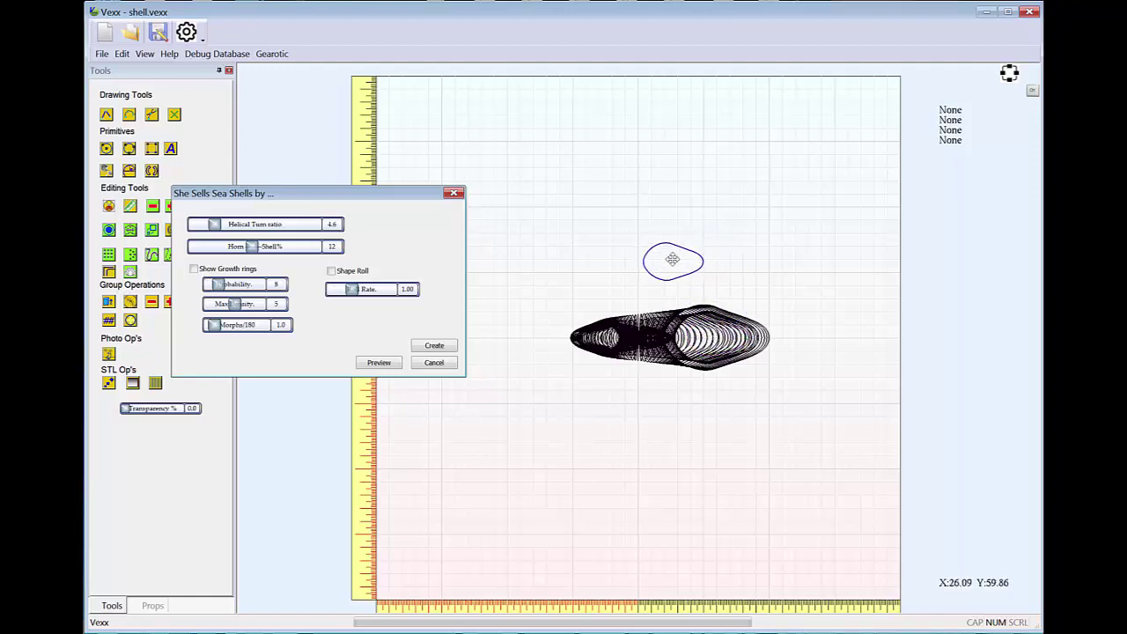
# Move the profile about 58 mm up and about 33 mm closer to the vertical axis, and examine the regenerated shell preview.
pyautogui.click(380, 363)
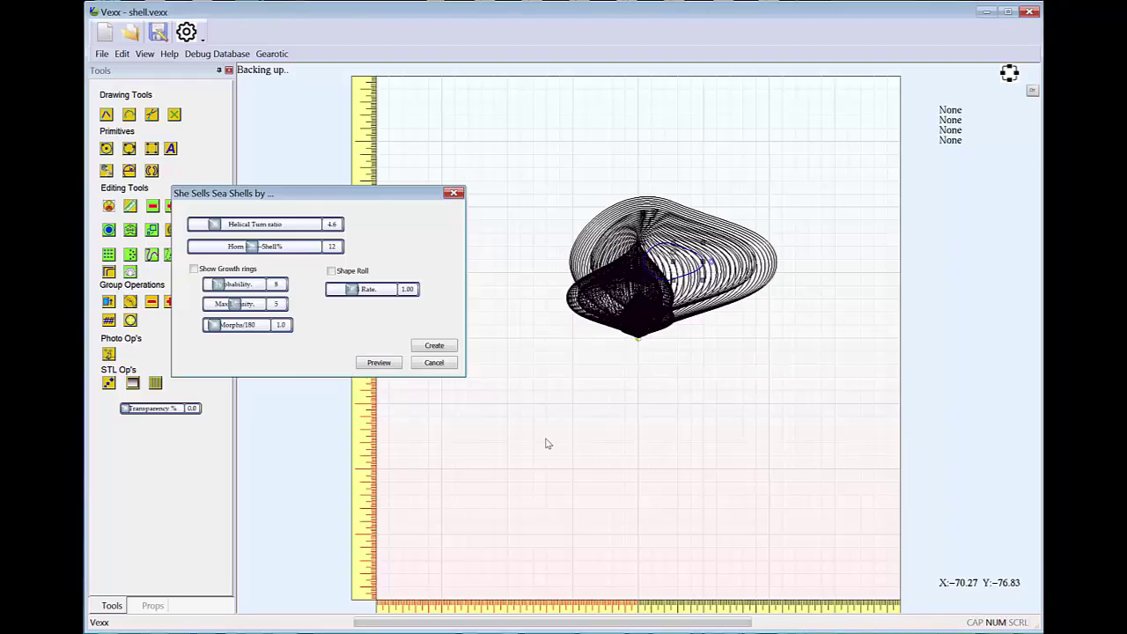
pyautogui.moveTo(613, 352); pyautogui.dragTo(966, 177, button='middle')
pyautogui.scroll(3, 596, 416)
pyautogui.doubleClick(633, 380)
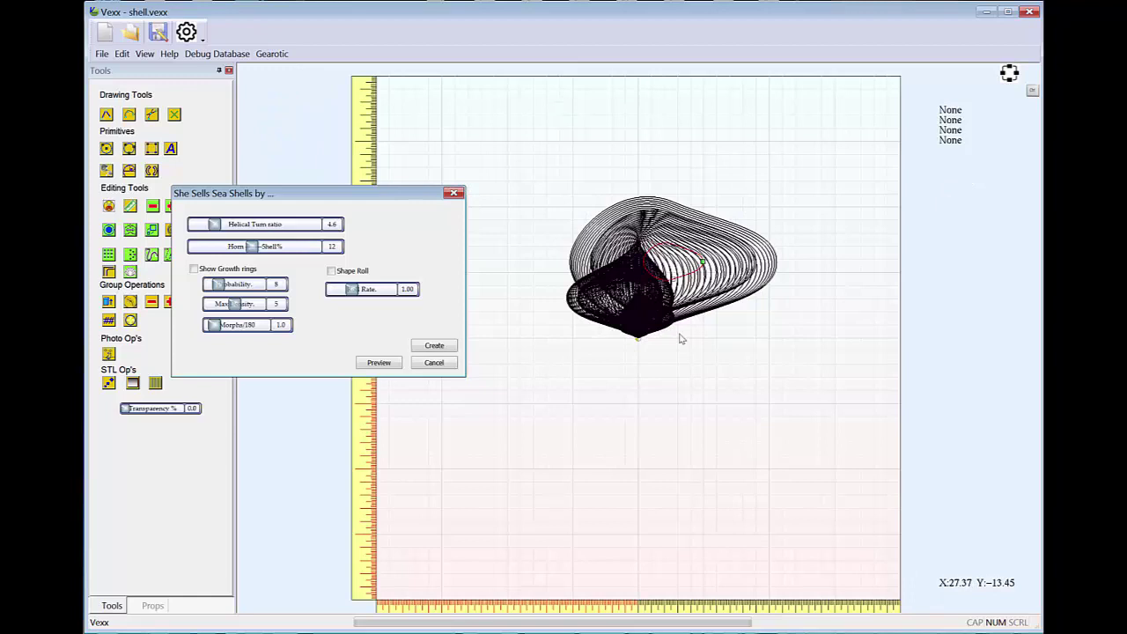
# Preview the shell with the profile moved about 15 mm outward, and again with it brought about 24 mm back toward the vertical axis.
pyautogui.scroll(3, 631, 215)
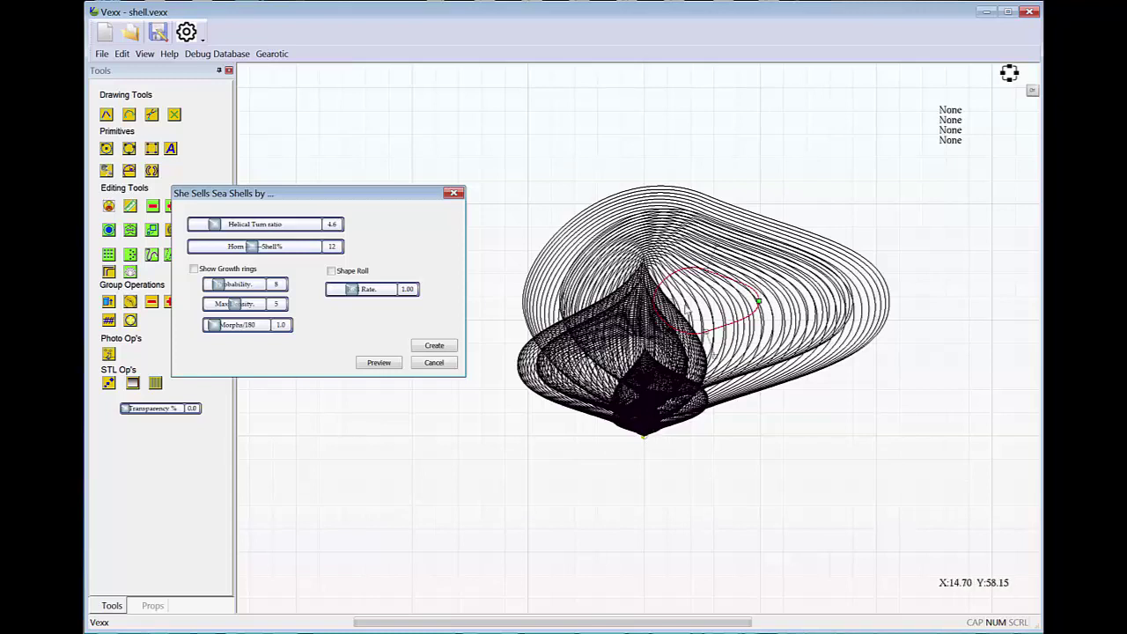
pyautogui.click(743, 290)
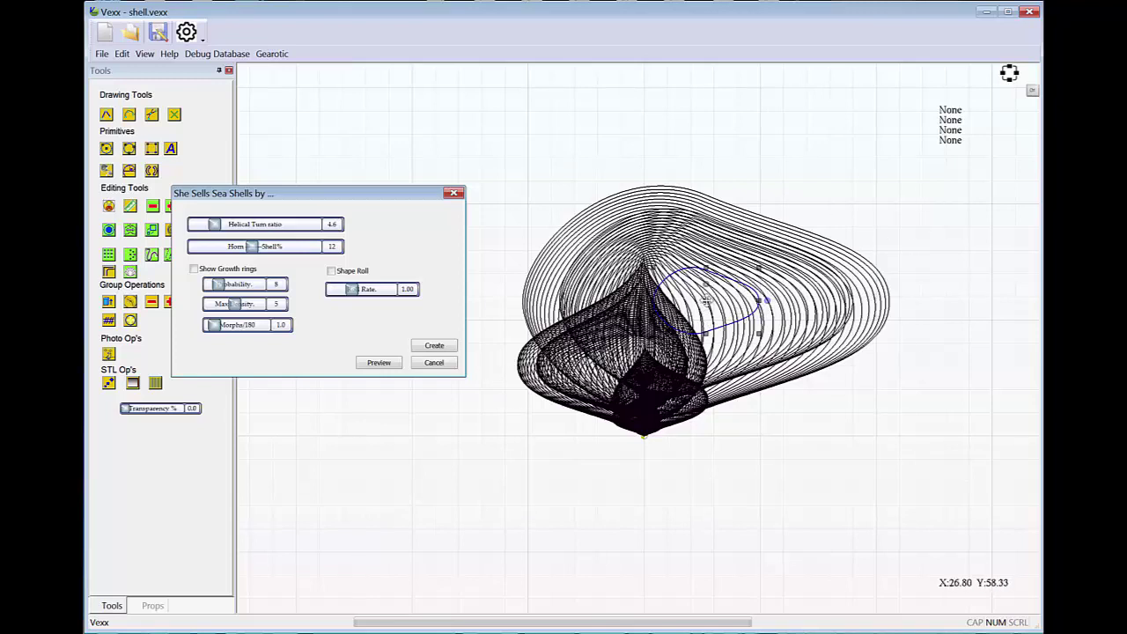
pyautogui.moveTo(705, 302); pyautogui.dragTo(737, 319)
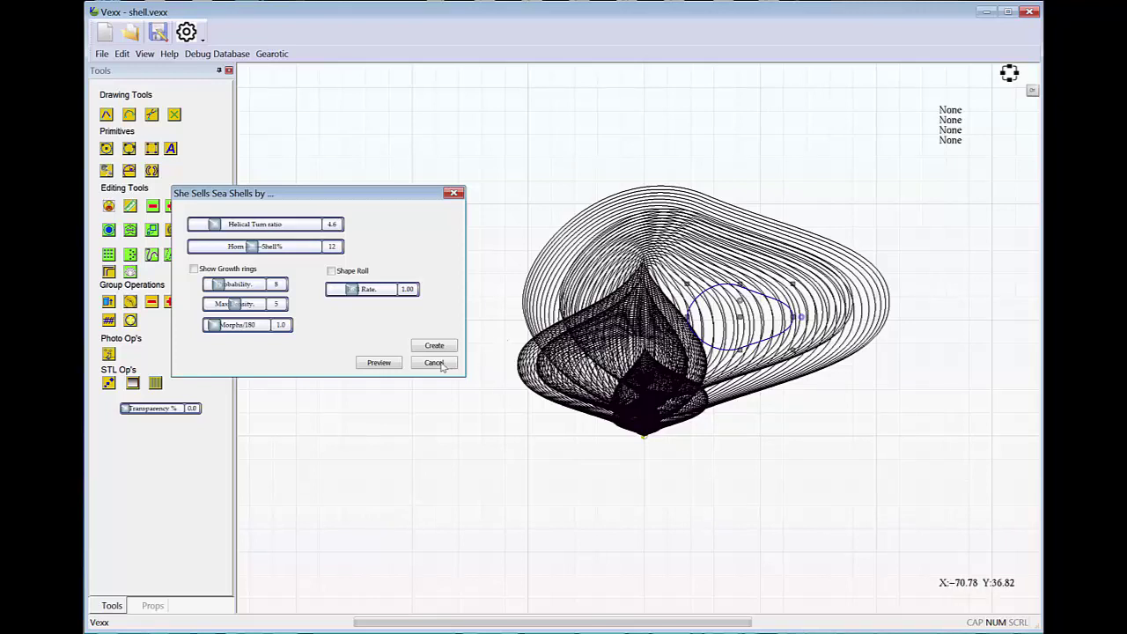
pyautogui.click(378, 362)
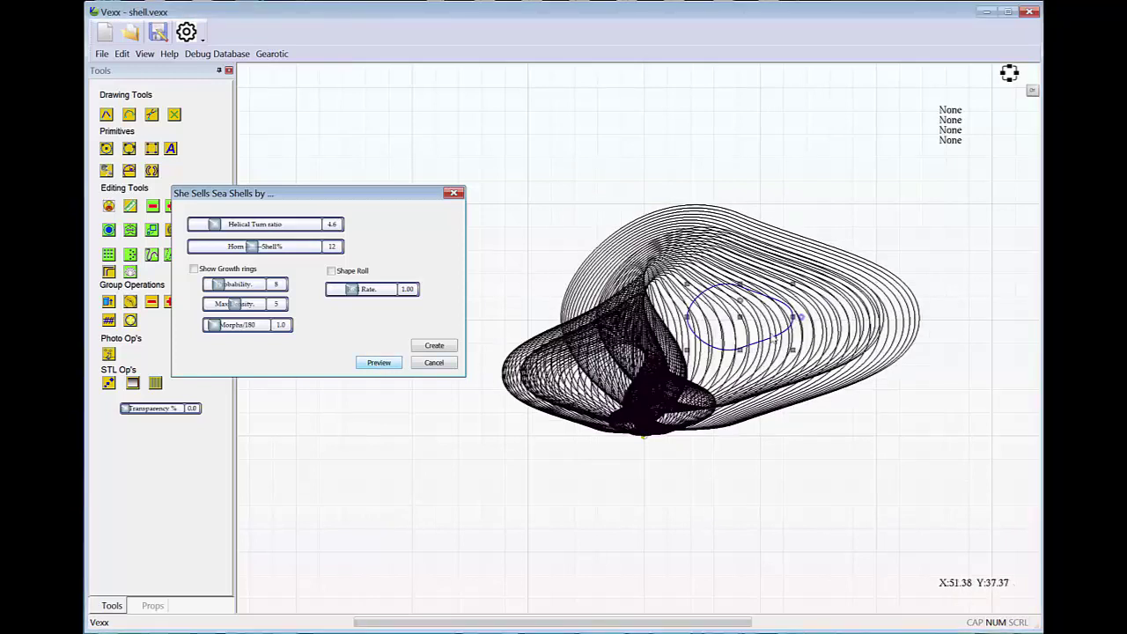
pyautogui.click(385, 367)
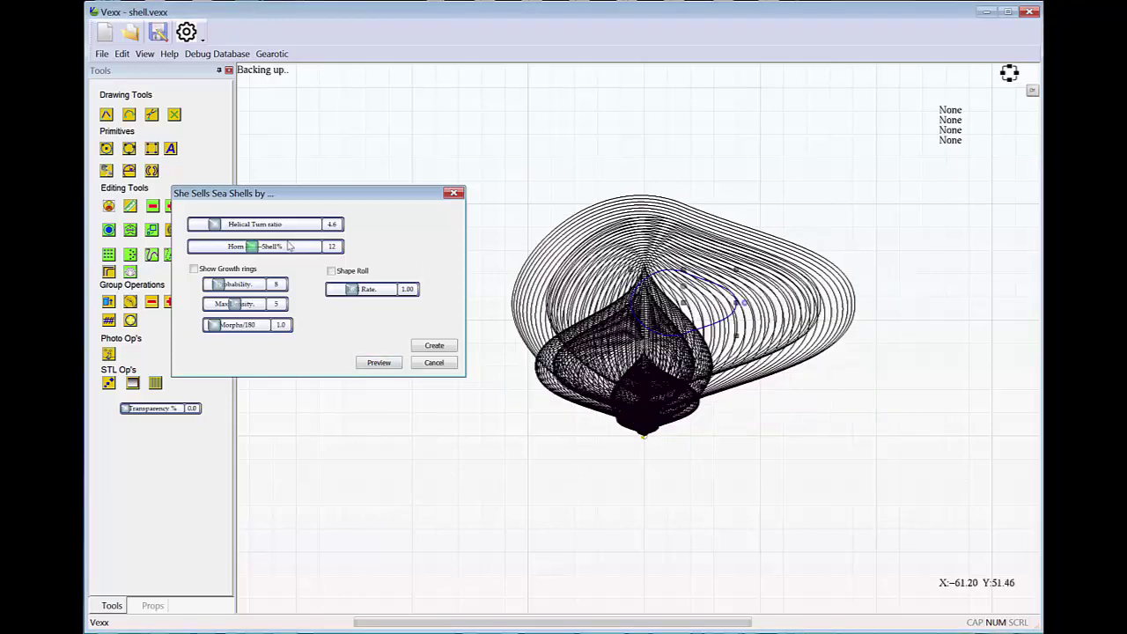
# Set the Helical Turn ratio to 8.8 and the Horn-Shell% to -50, previewing the shell after each change.
pyautogui.moveTo(214, 225); pyautogui.dragTo(234, 225)
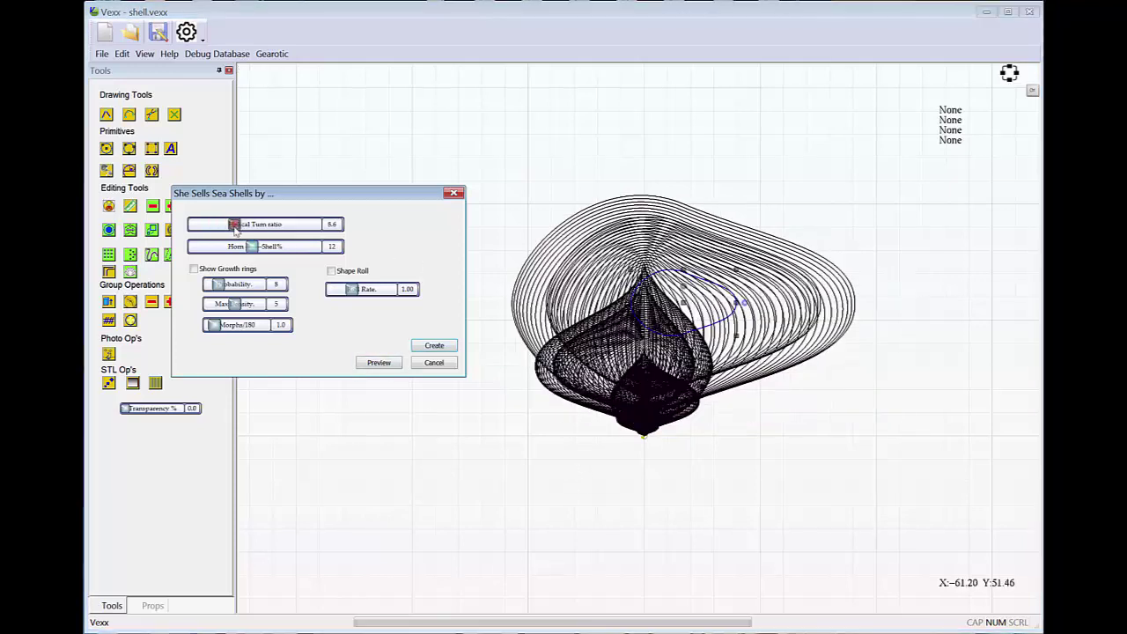
pyautogui.click(387, 366)
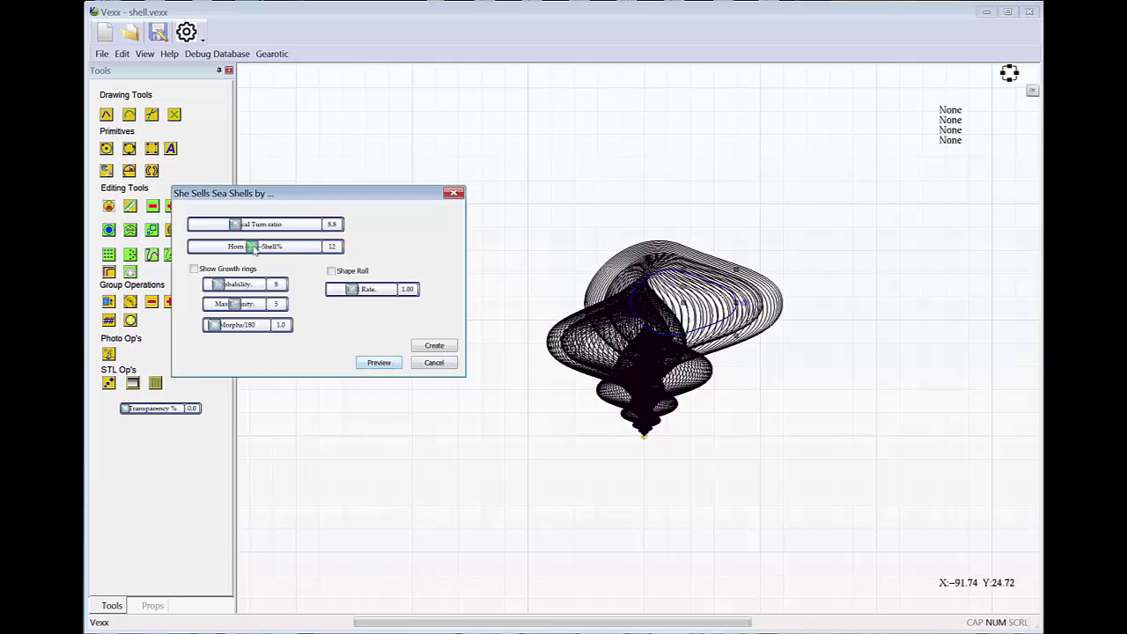
pyautogui.moveTo(255, 249); pyautogui.dragTo(194, 250)
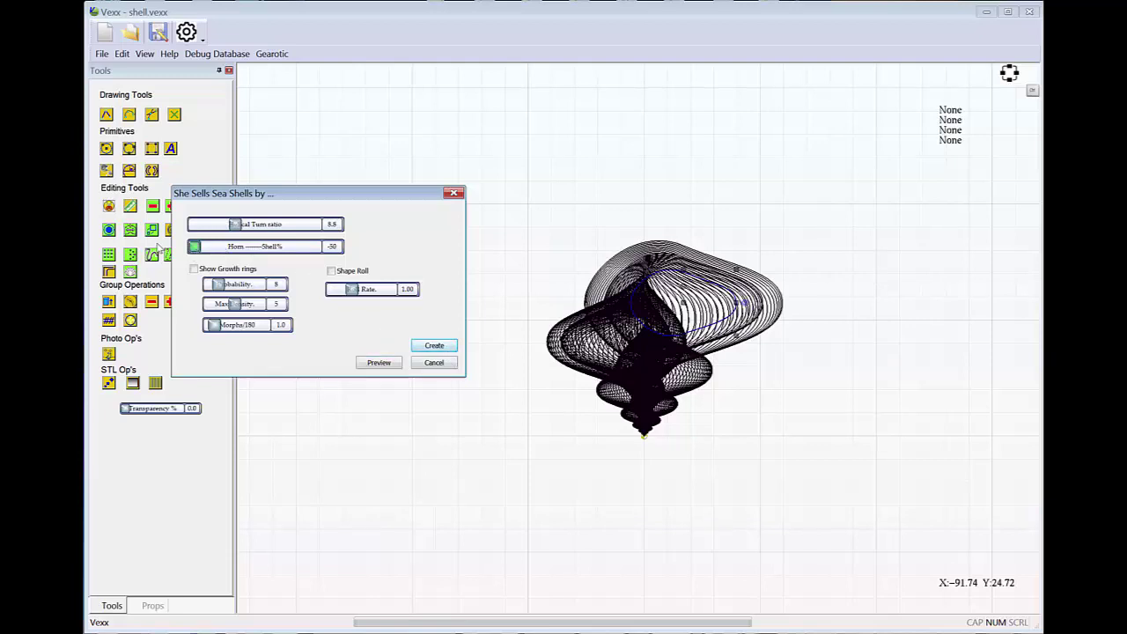
pyautogui.click(380, 363)
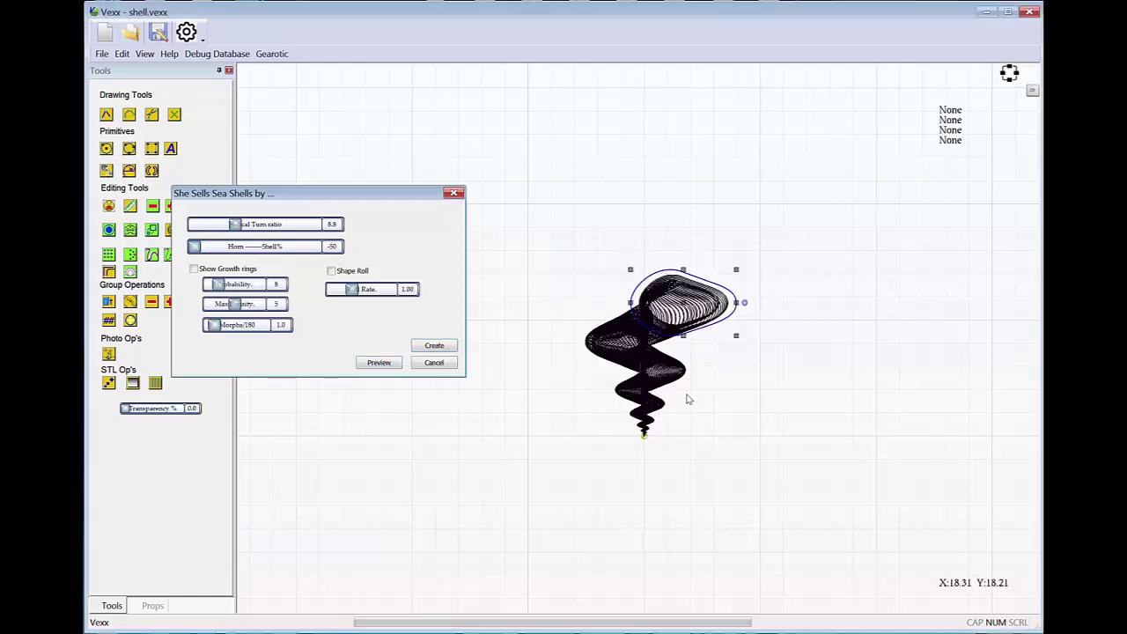
pyautogui.moveTo(682, 387); pyautogui.dragTo(645, 420, button='middle')
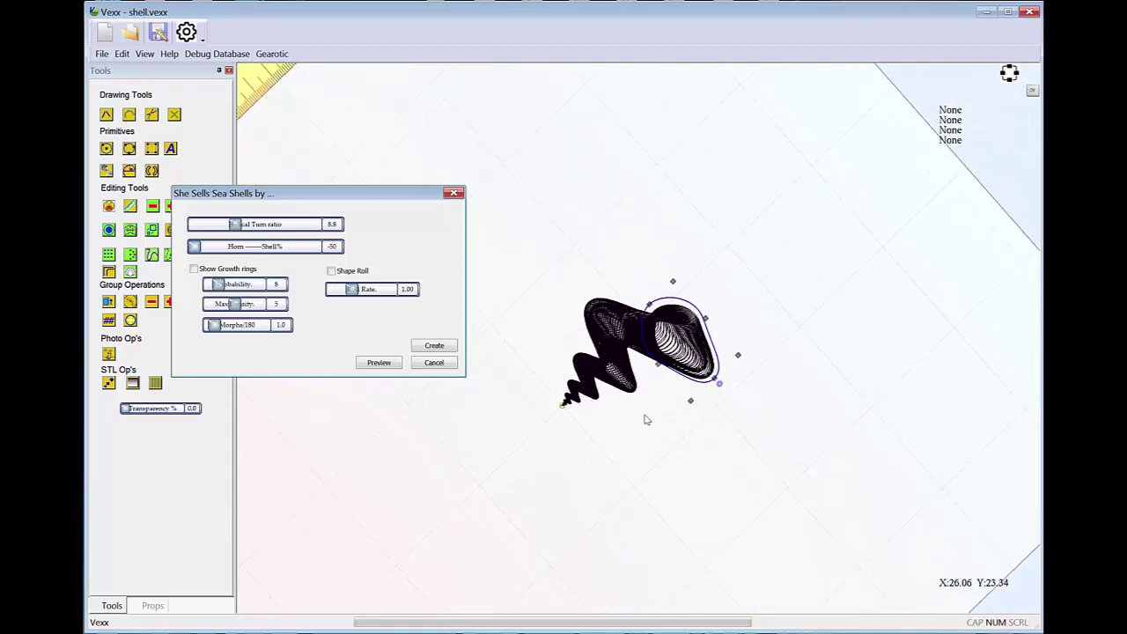
pyautogui.press('Escape')
# Try a Horn-Shell% of 57 and regenerate the shell preview.
pyautogui.moveTo(192, 246); pyautogui.dragTo(300, 249)
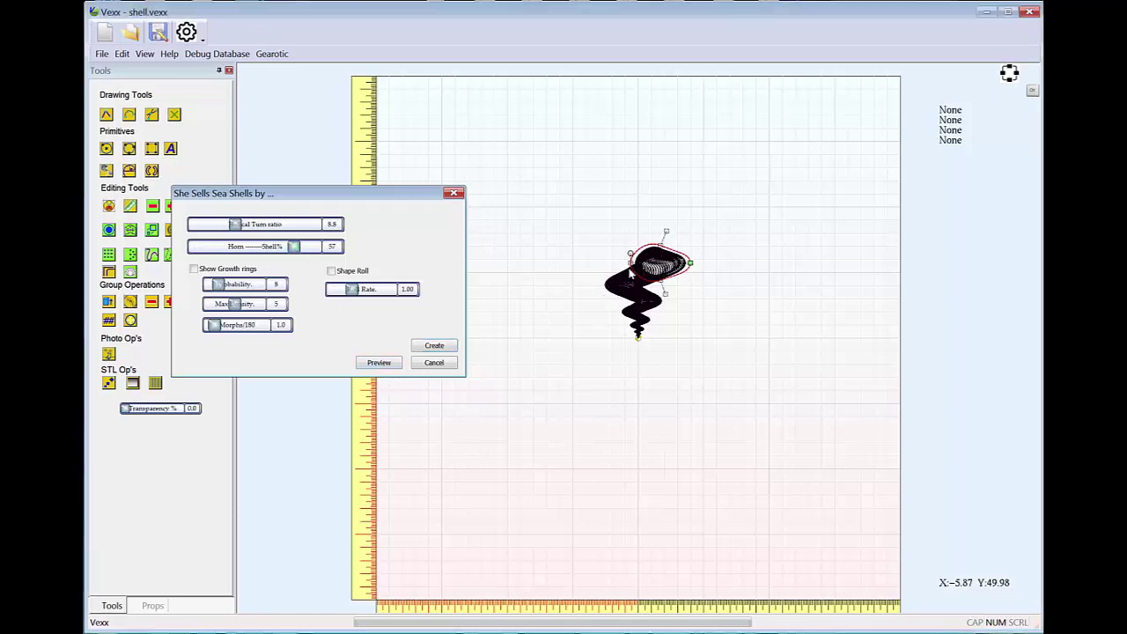
pyautogui.click(378, 365)
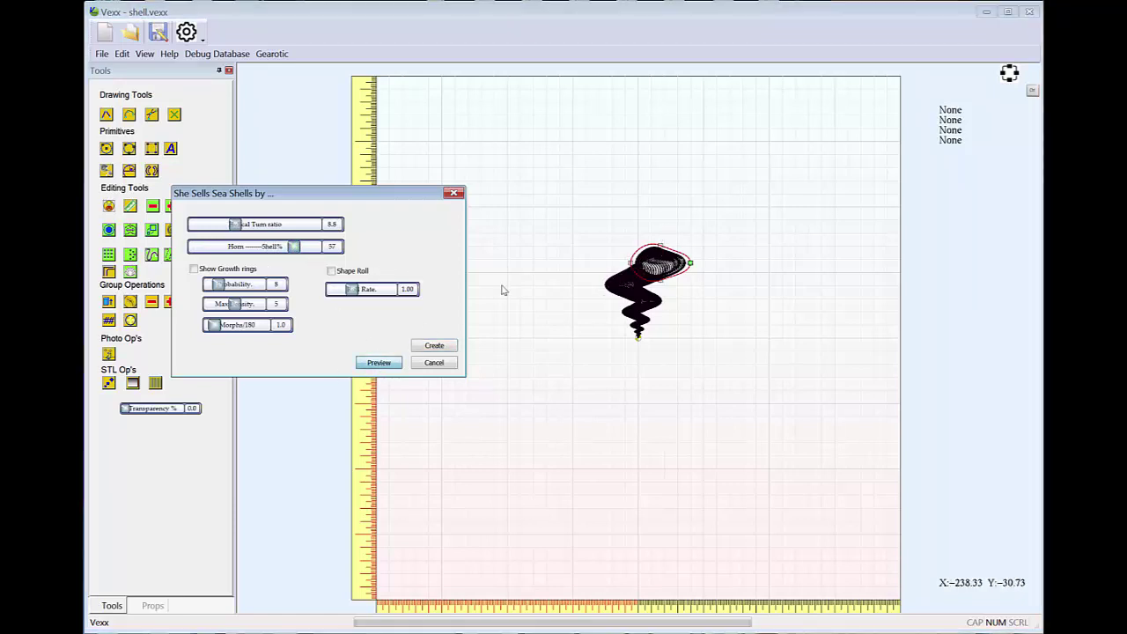
pyautogui.scroll(3, 620, 294)
pyautogui.moveTo(579, 368); pyautogui.dragTo(577, 456)
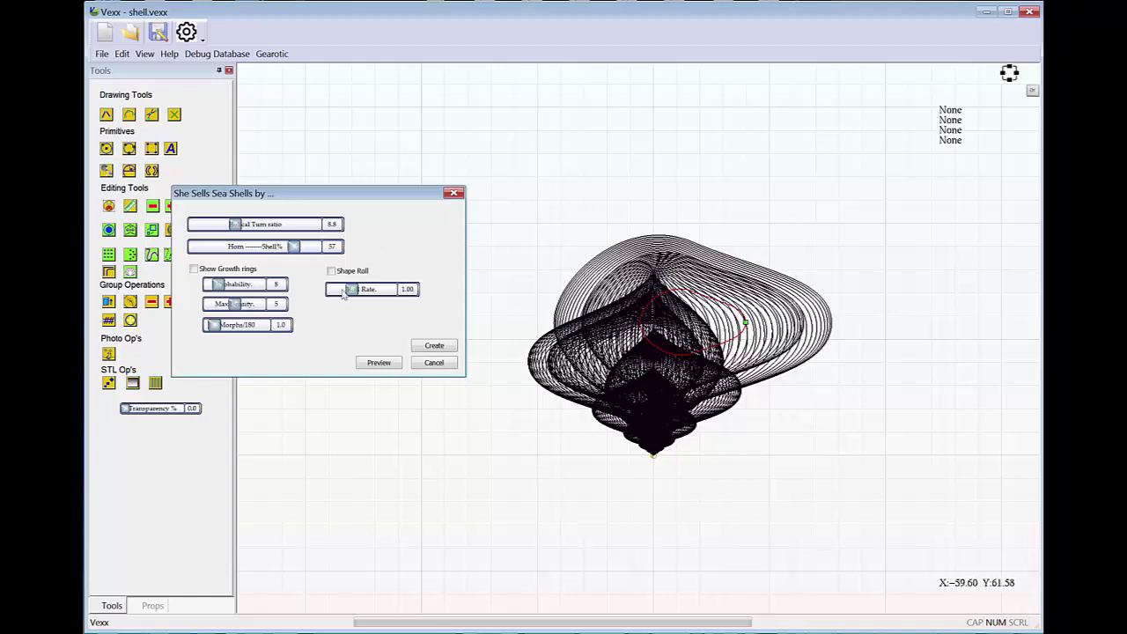
# Set the Horn-Shell% to 24, regenerate the shell preview and inspect it from different angles.
pyautogui.moveTo(293, 249); pyautogui.dragTo(264, 248)
pyautogui.click(378, 363)
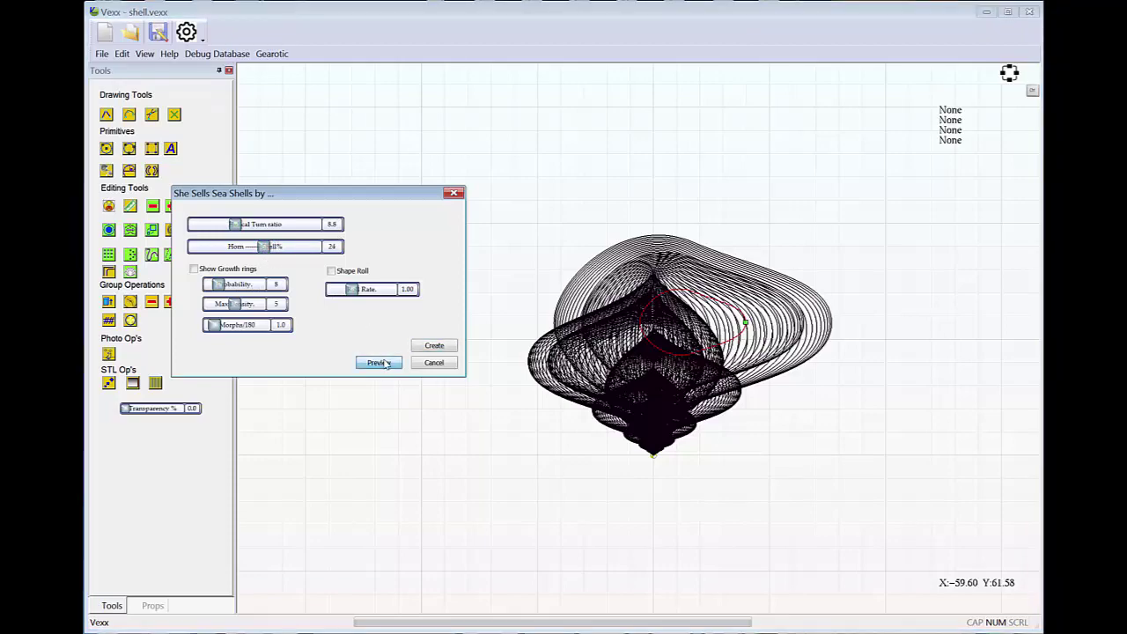
pyautogui.scroll(2, 647, 385)
pyautogui.moveTo(647, 385); pyautogui.dragTo(631, 401, button='middle')
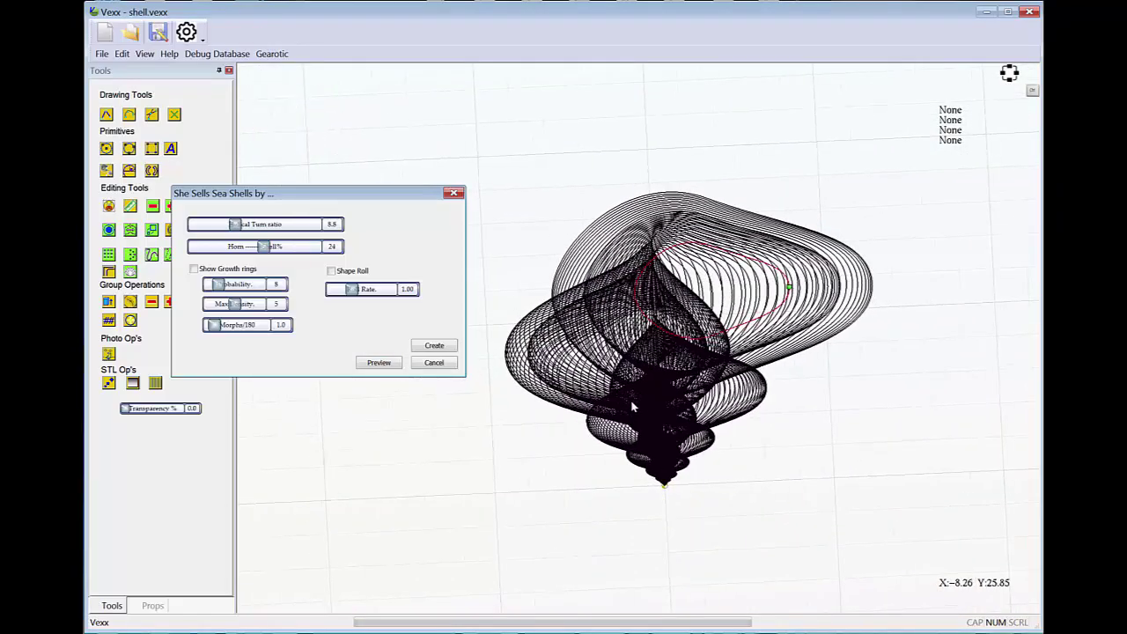
pyautogui.doubleClick(780, 440)
pyautogui.scroll(2, 657, 307)
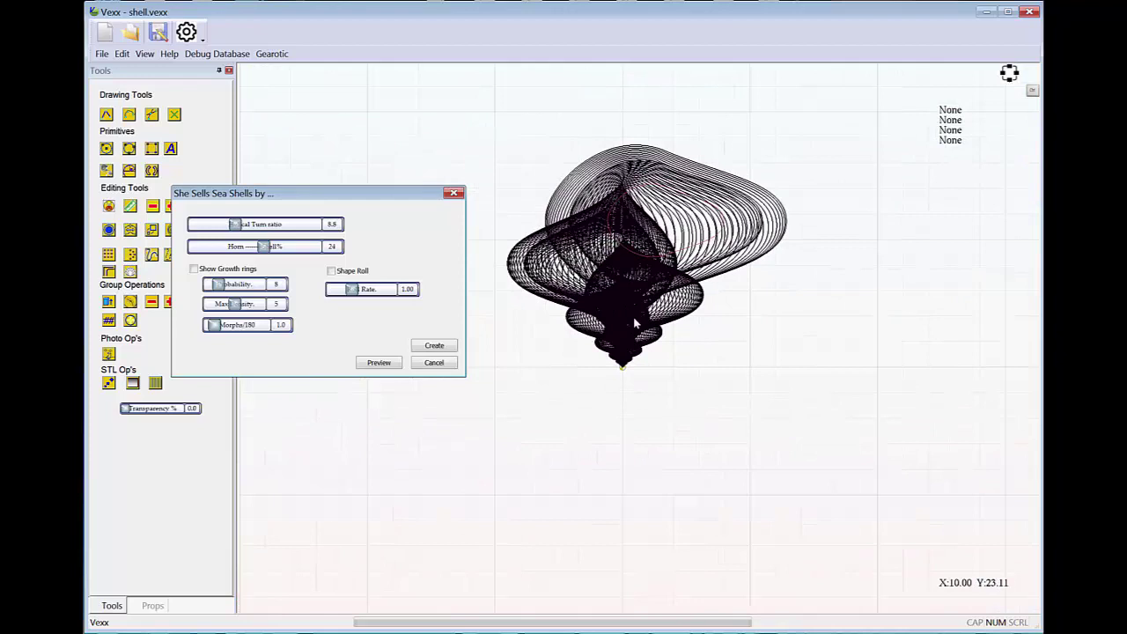
pyautogui.moveTo(553, 420); pyautogui.dragTo(628, 471, button='middle')
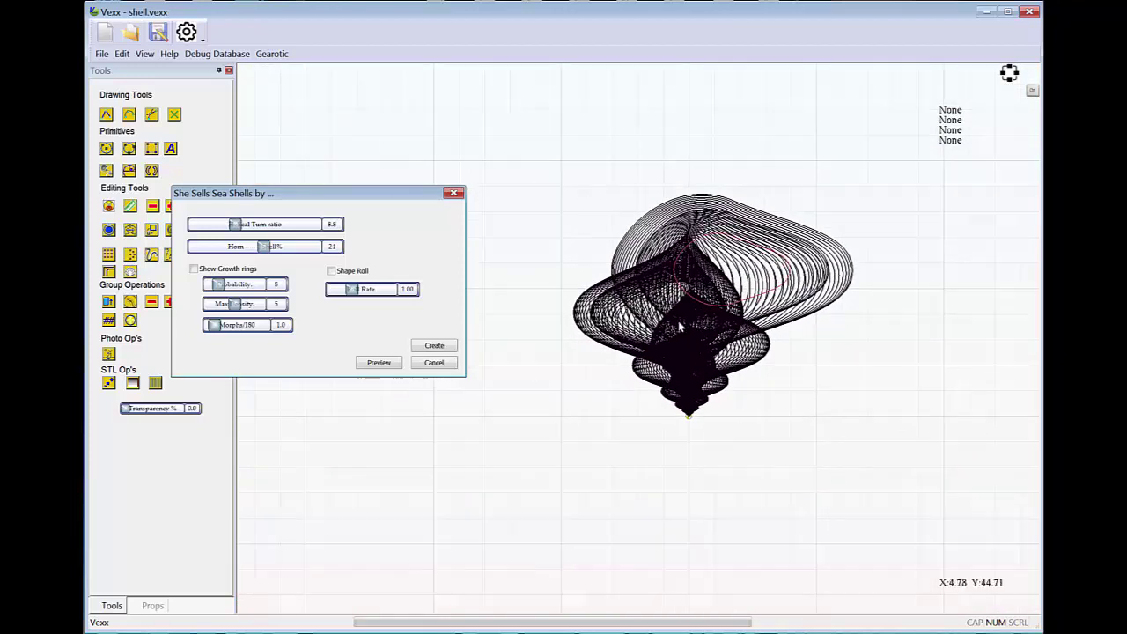
# Enable growth rings with a Probability of 20 and a Max Density of 8.
pyautogui.click(194, 270)
pyautogui.moveTo(220, 287); pyautogui.dragTo(234, 290)
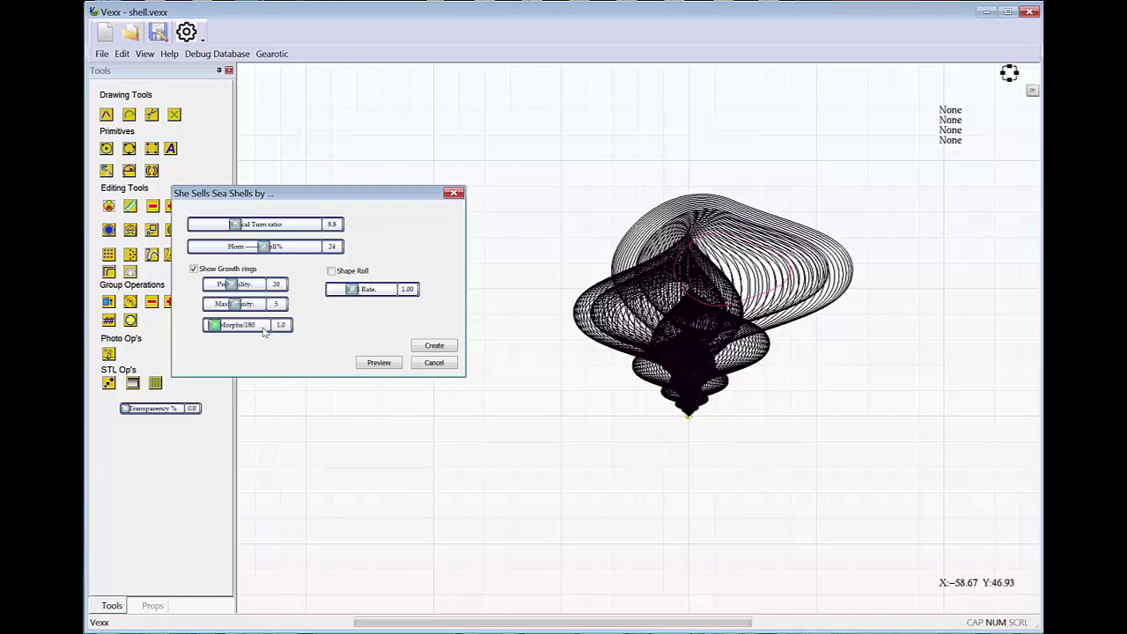
pyautogui.moveTo(236, 304); pyautogui.dragTo(253, 304)
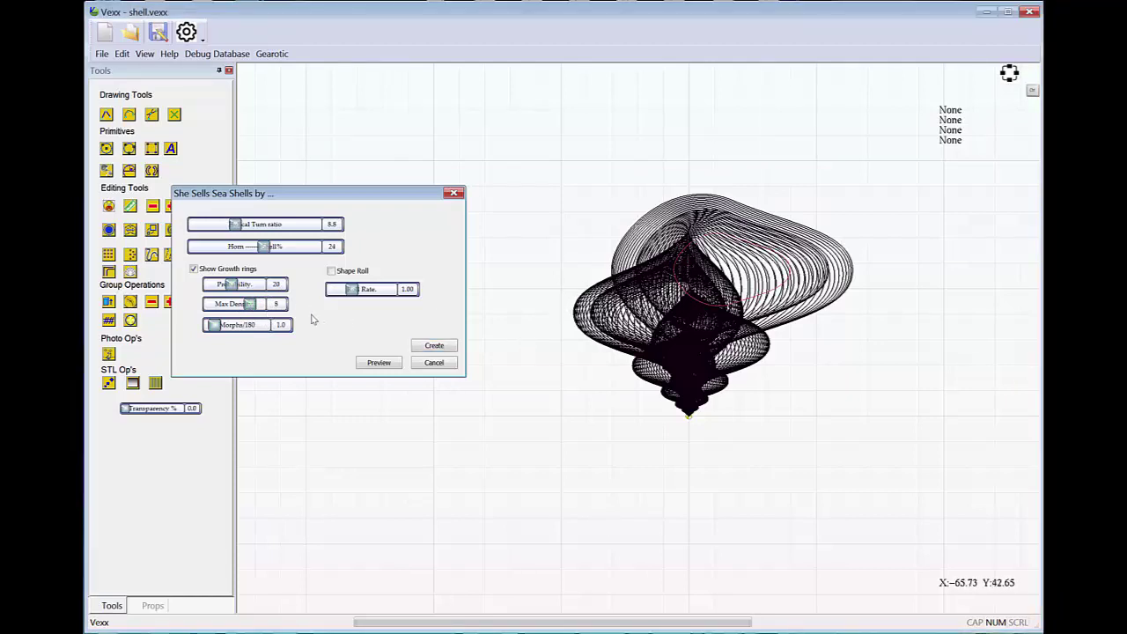
# Reselect the profile contour and regenerate the shell preview with growth rings.
pyautogui.click(378, 362)
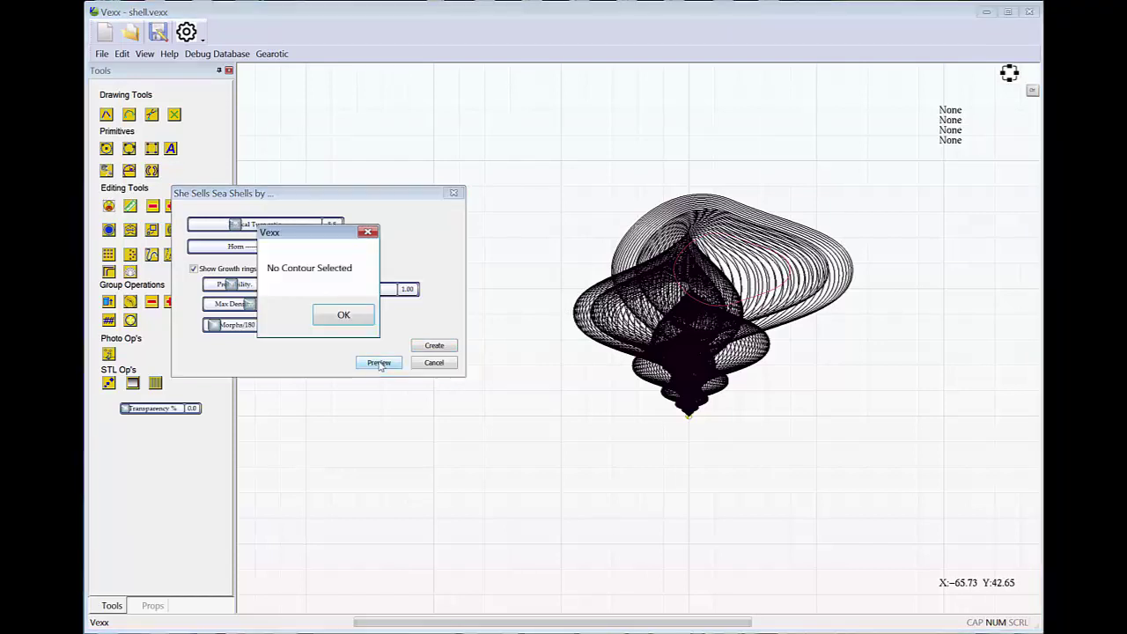
pyautogui.click(343, 316)
pyautogui.moveTo(579, 139); pyautogui.dragTo(859, 451)
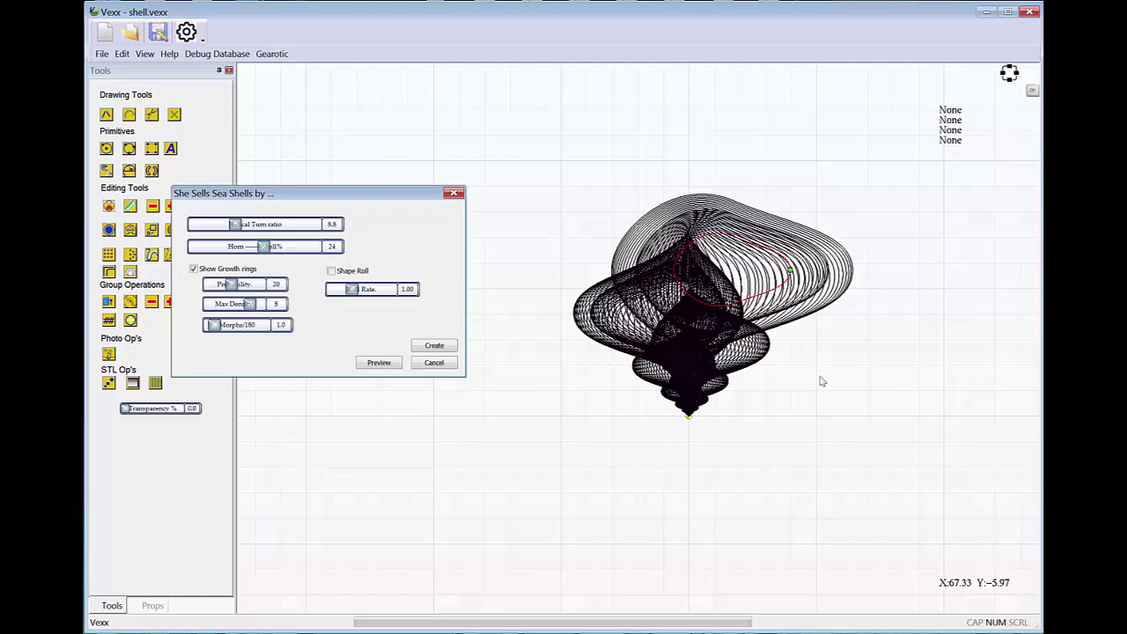
pyautogui.click(380, 363)
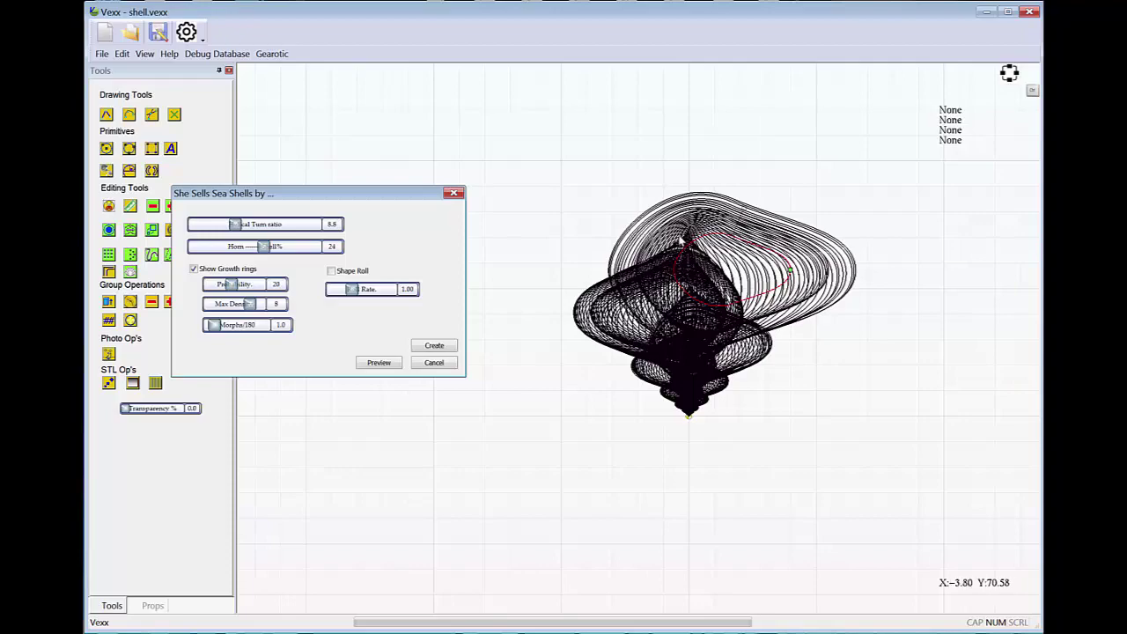
# Create the solid shell from the previewed settings and view it from different angles.
pyautogui.moveTo(678, 236); pyautogui.dragTo(669, 357, button='middle')
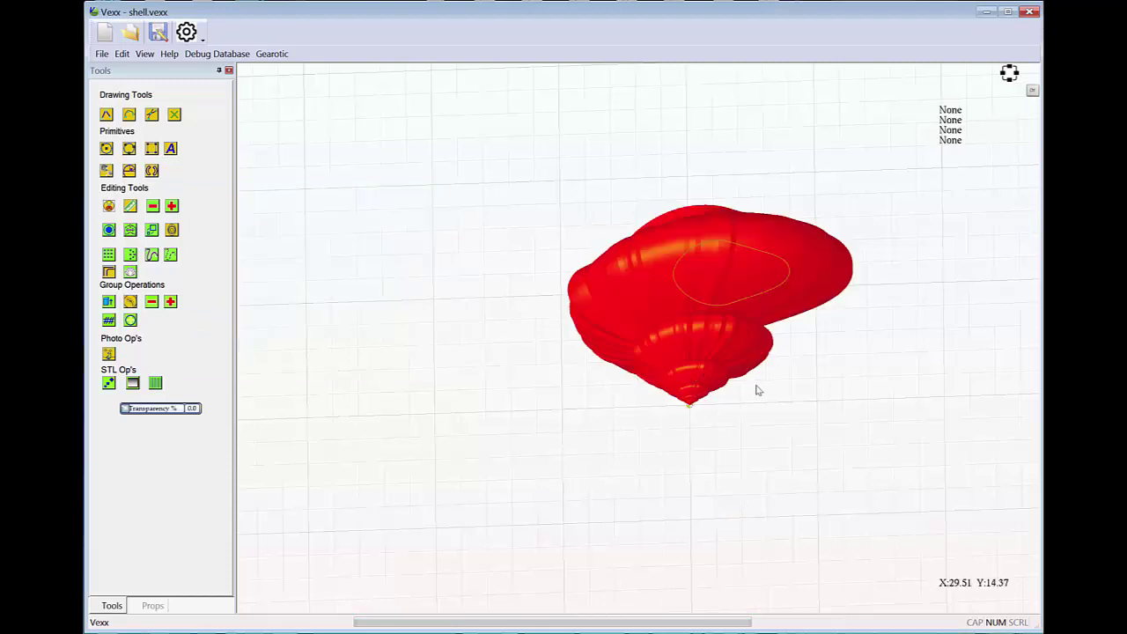
pyautogui.doubleClick(734, 345)
pyautogui.scroll(3, 643, 236)
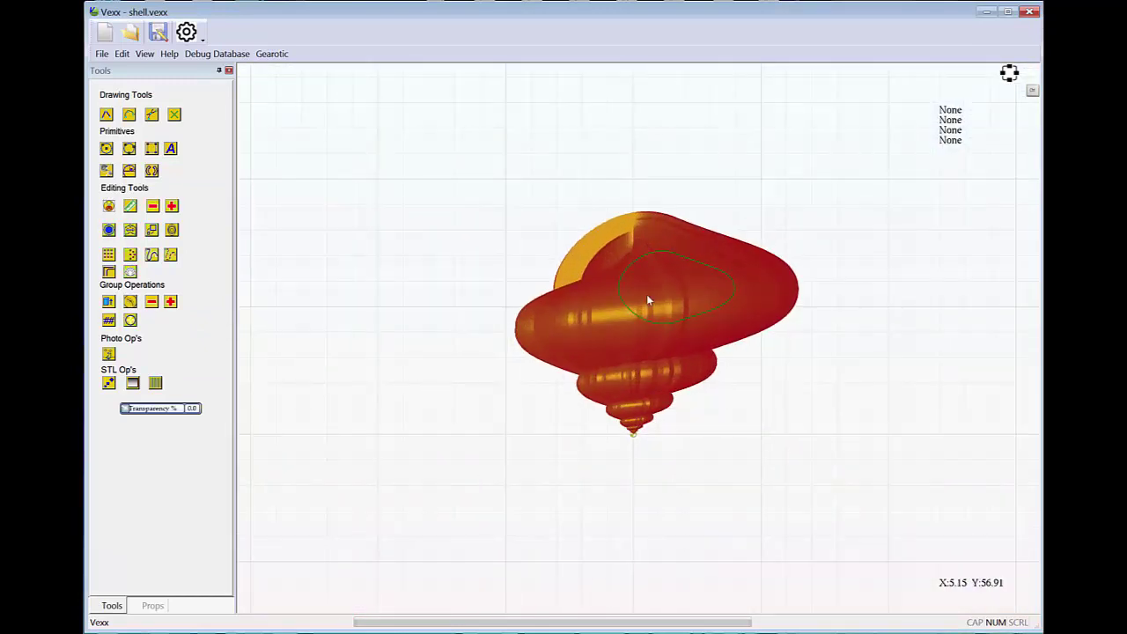
# Select the solid shell, open its STL scaling settings, rotate it so the spiral's apex faces the viewer, and apply the new orientation.
pyautogui.moveTo(438, 146); pyautogui.dragTo(889, 529)
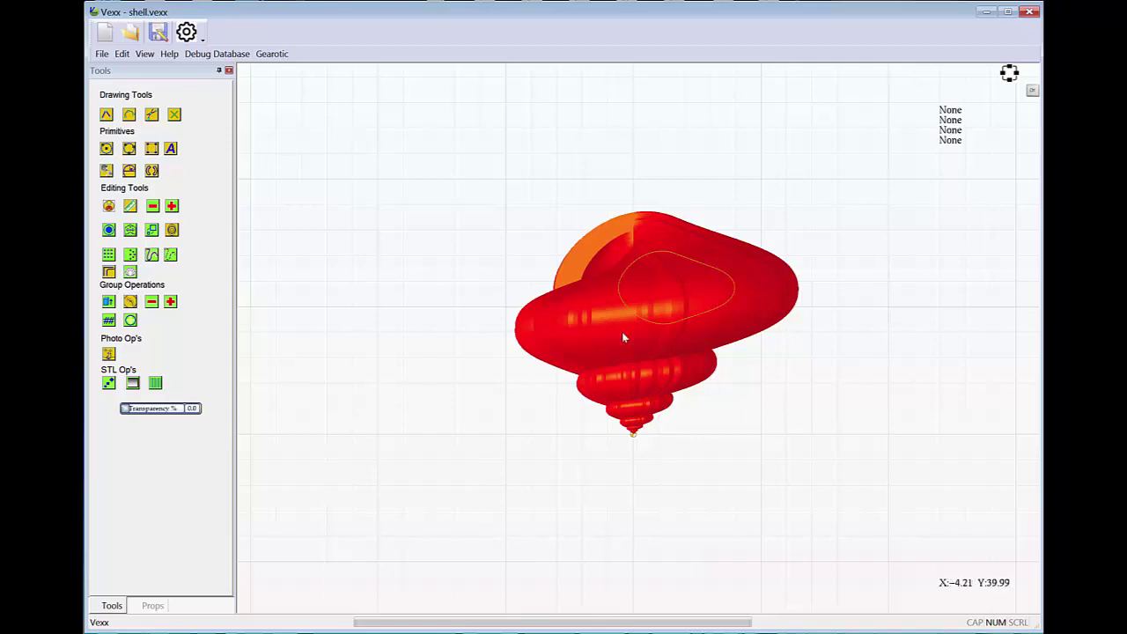
pyautogui.moveTo(622, 332)
pyautogui.mouseDown(button='middle')
pyautogui.moveTo(496, 471)
pyautogui.moveTo(604, 413)
pyautogui.moveTo(625, 354)
pyautogui.mouseUp(button='middle')
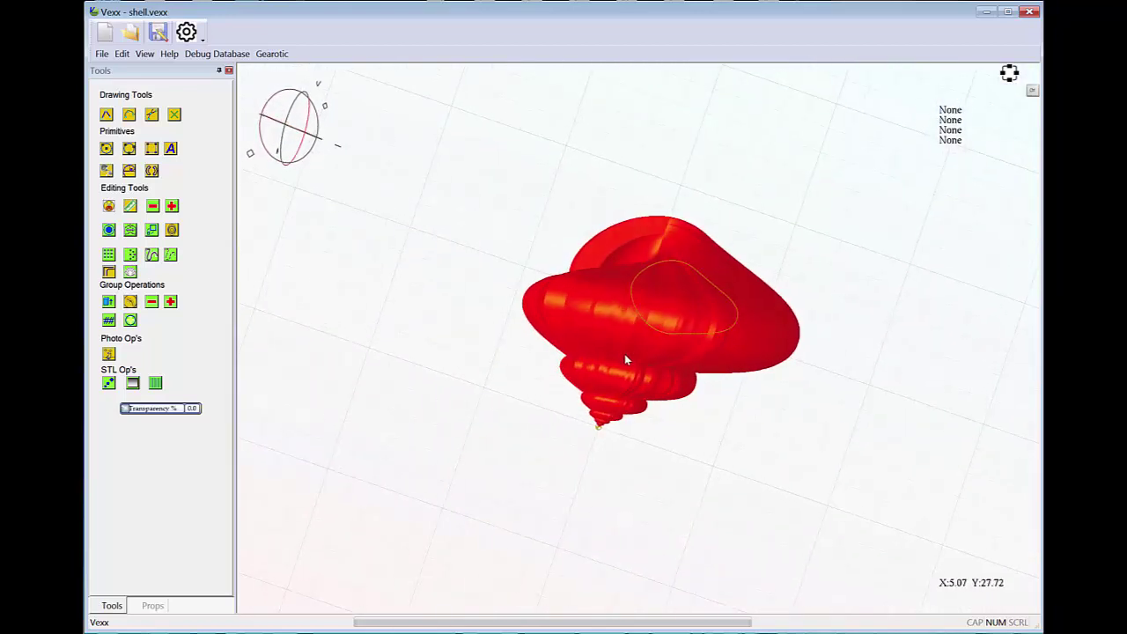
pyautogui.doubleClick(662, 324)
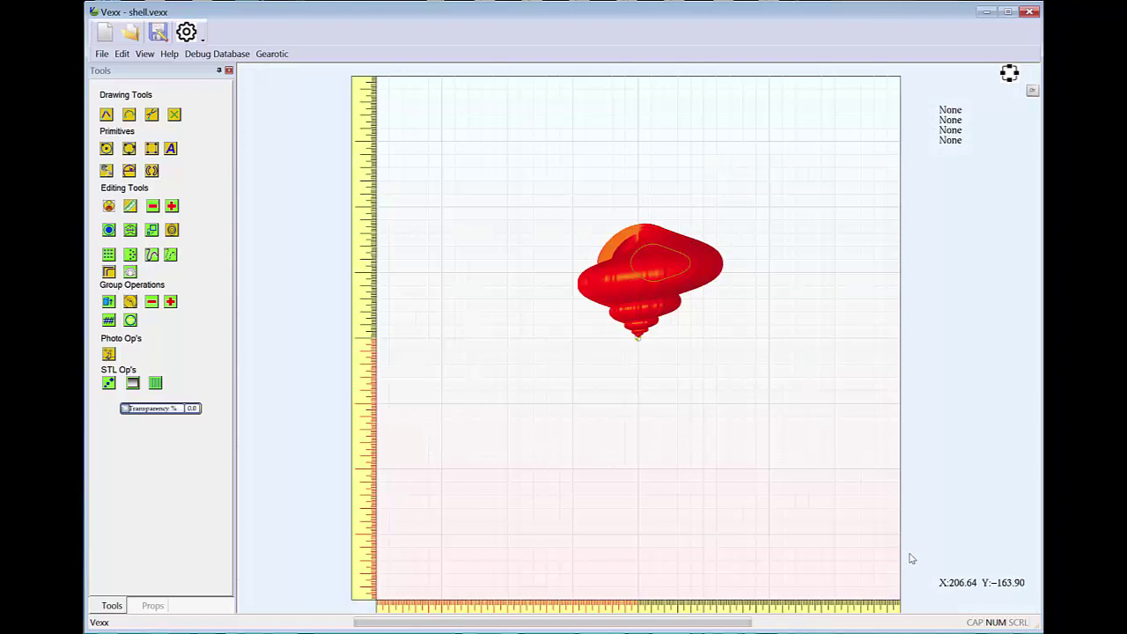
pyautogui.click(109, 382)
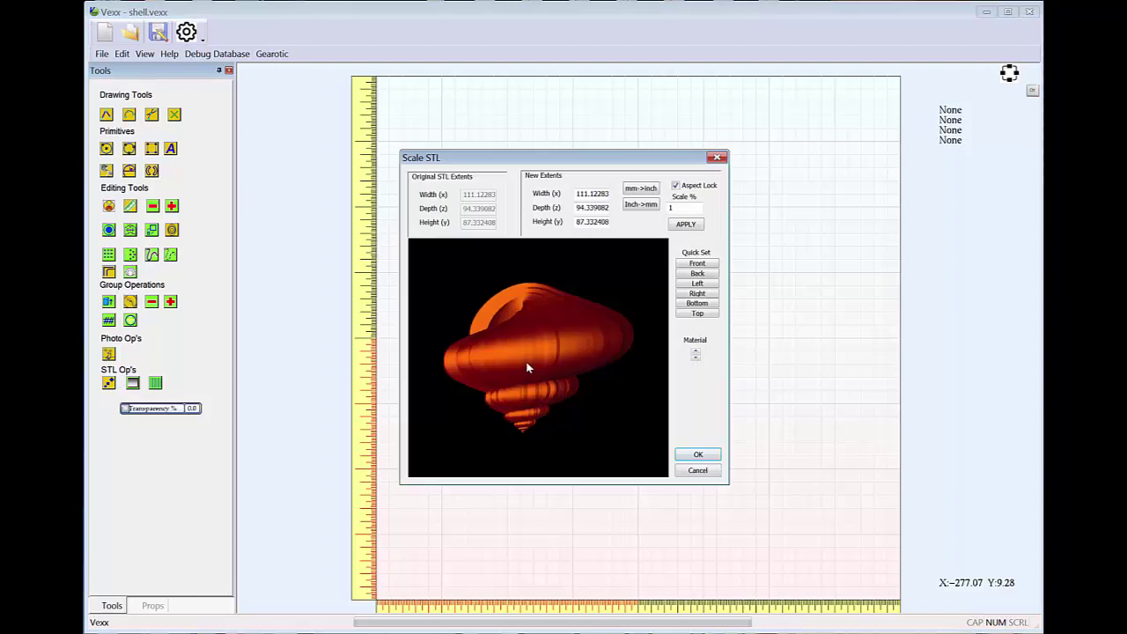
pyautogui.moveTo(526, 368); pyautogui.dragTo(639, 274)
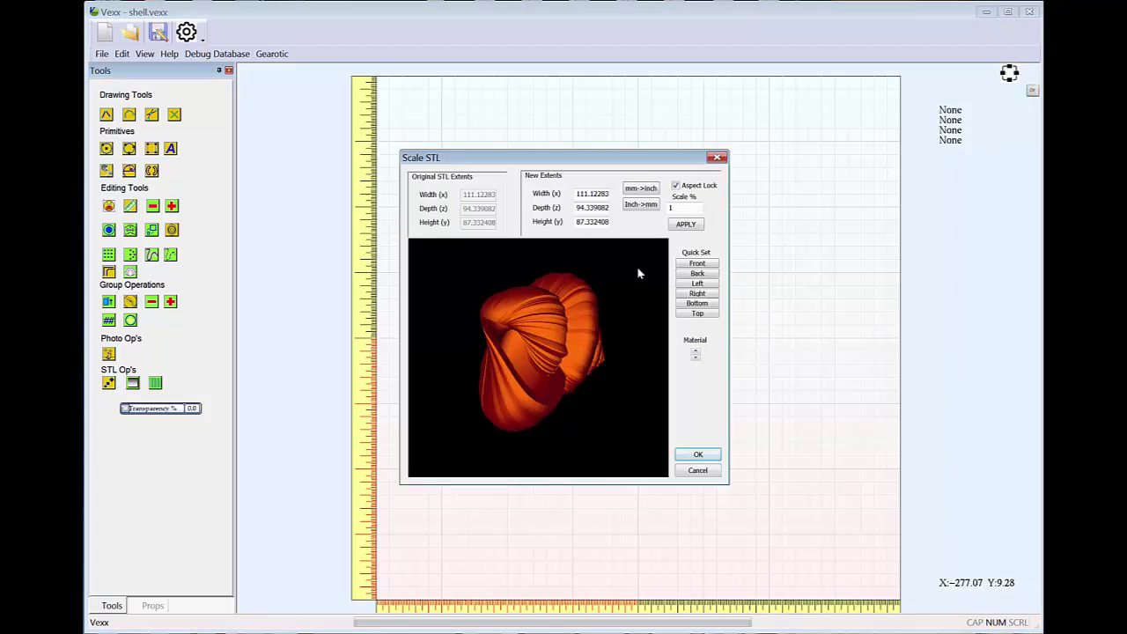
pyautogui.moveTo(552, 414); pyautogui.dragTo(606, 318)
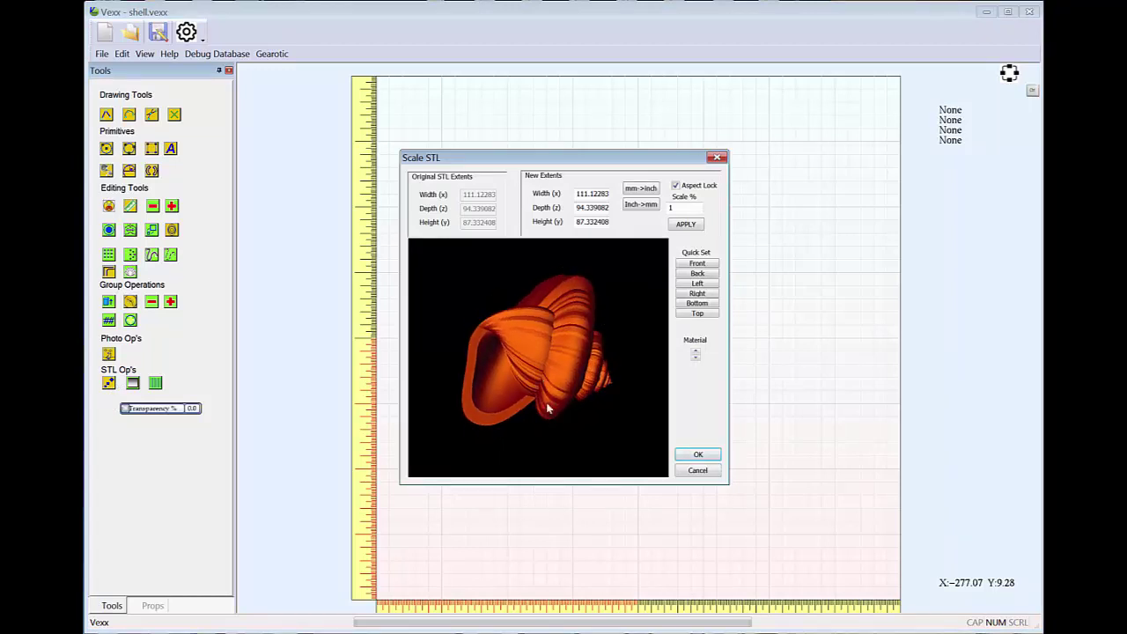
pyautogui.moveTo(547, 407); pyautogui.dragTo(629, 337)
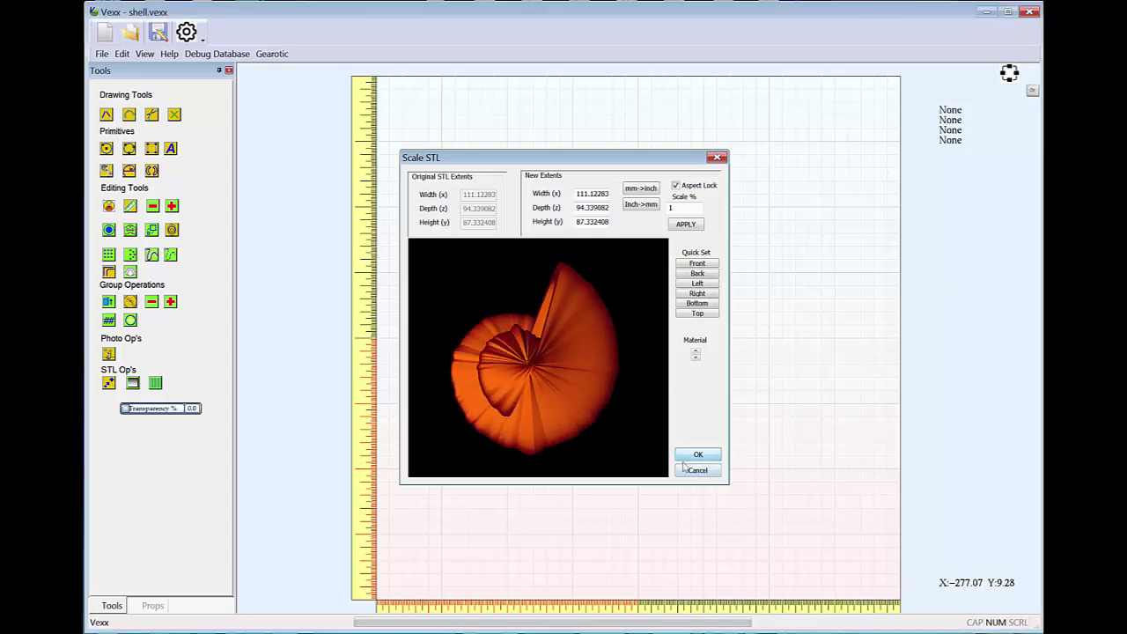
pyautogui.click(686, 457)
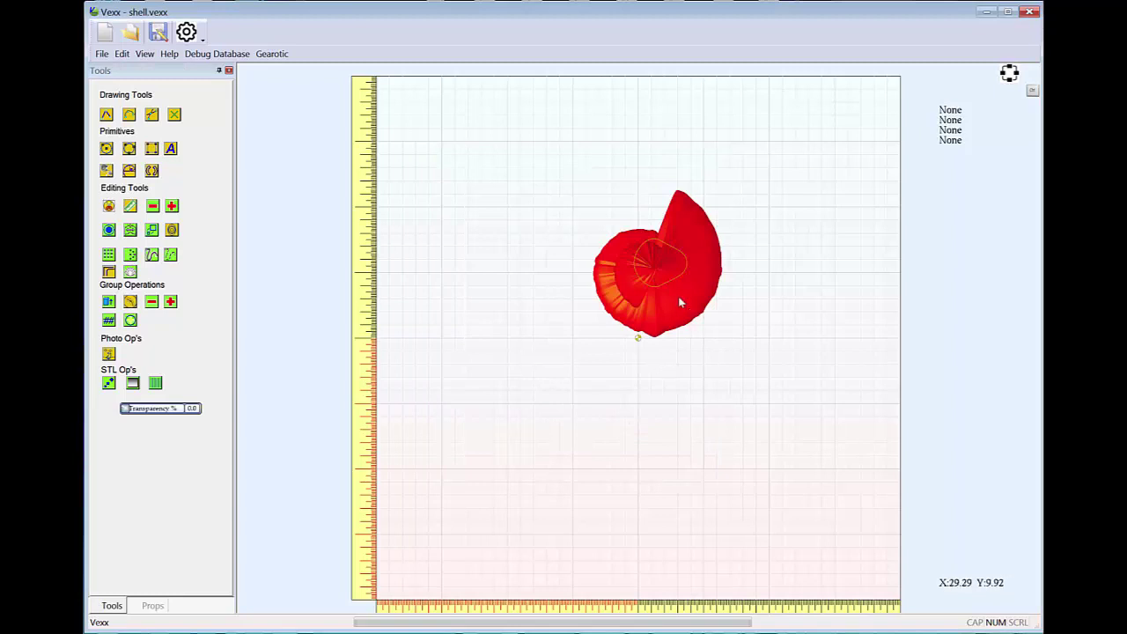
# Inspect the reoriented shell at an angle and remove the solid so that only the profile contour is left.
pyautogui.moveTo(691, 374); pyautogui.dragTo(673, 437, button='middle')
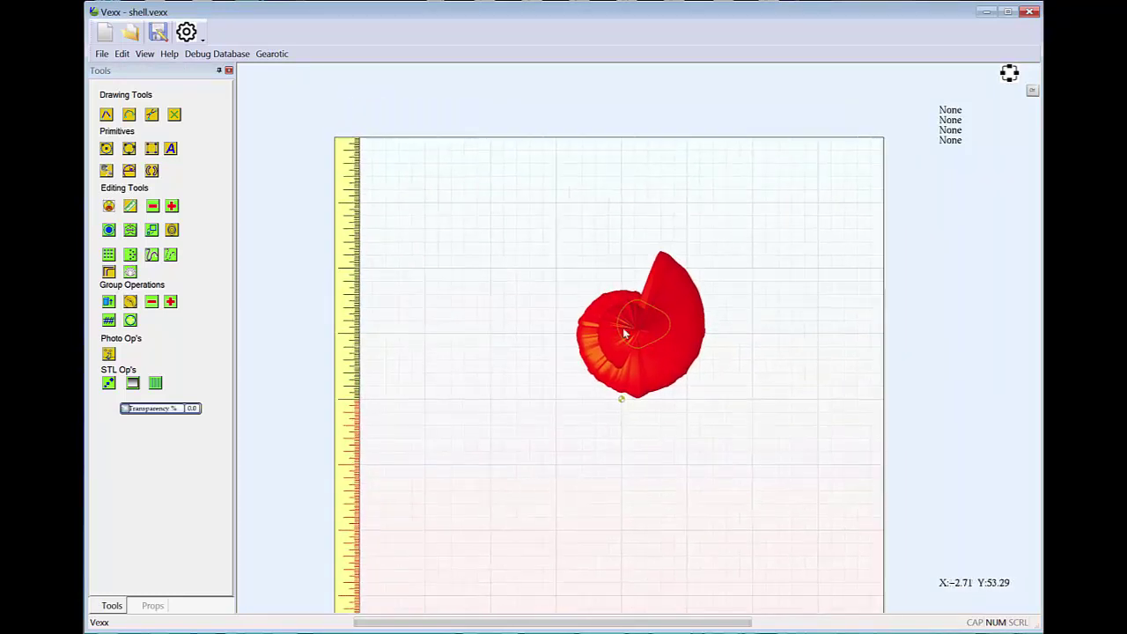
pyautogui.click(624, 332)
pyautogui.moveTo(623, 332)
pyautogui.mouseDown()
pyautogui.moveTo(674, 390)
pyautogui.moveTo(660, 388)
pyautogui.moveTo(644, 333)
pyautogui.mouseUp()
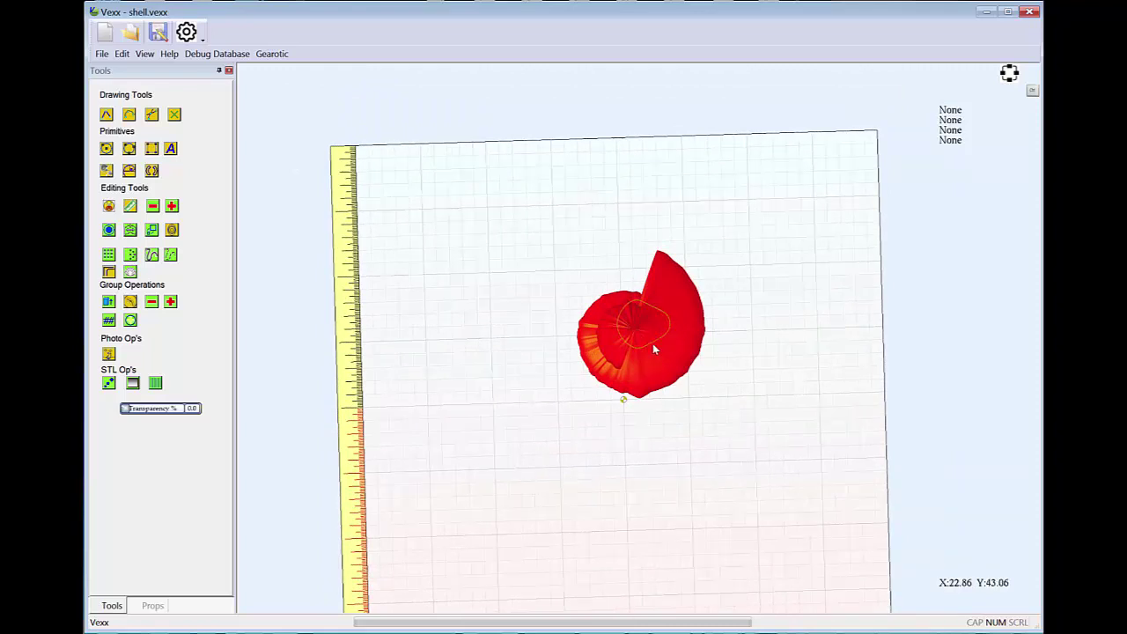
pyautogui.click(652, 343)
pyautogui.moveTo(732, 282); pyautogui.dragTo(716, 359, button='middle')
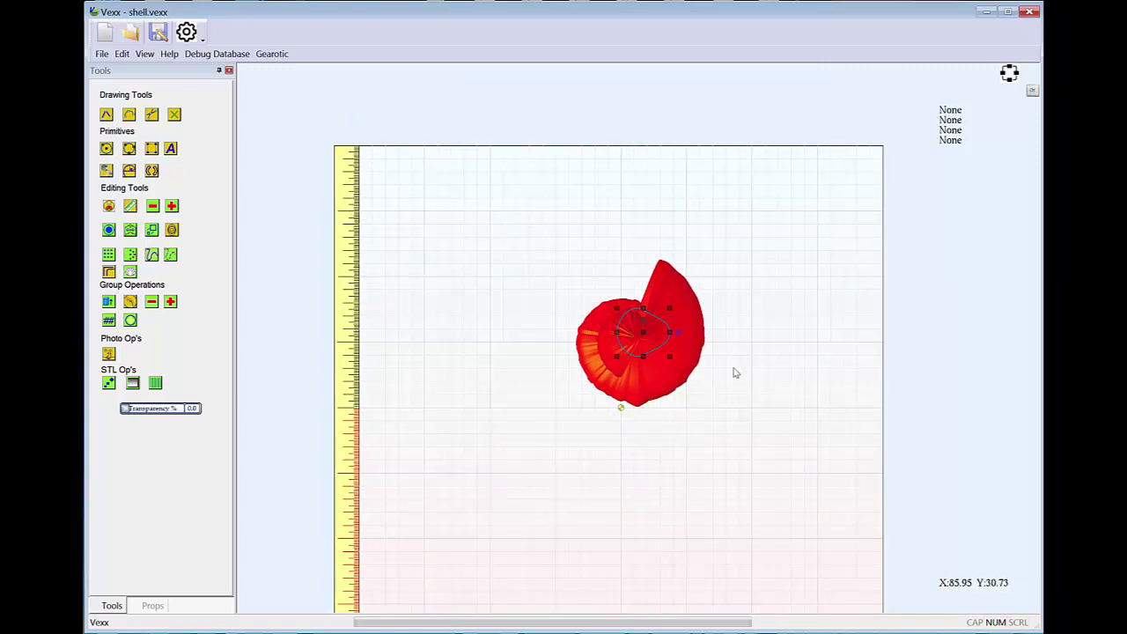
pyautogui.hotkey('ctrl', 'z')
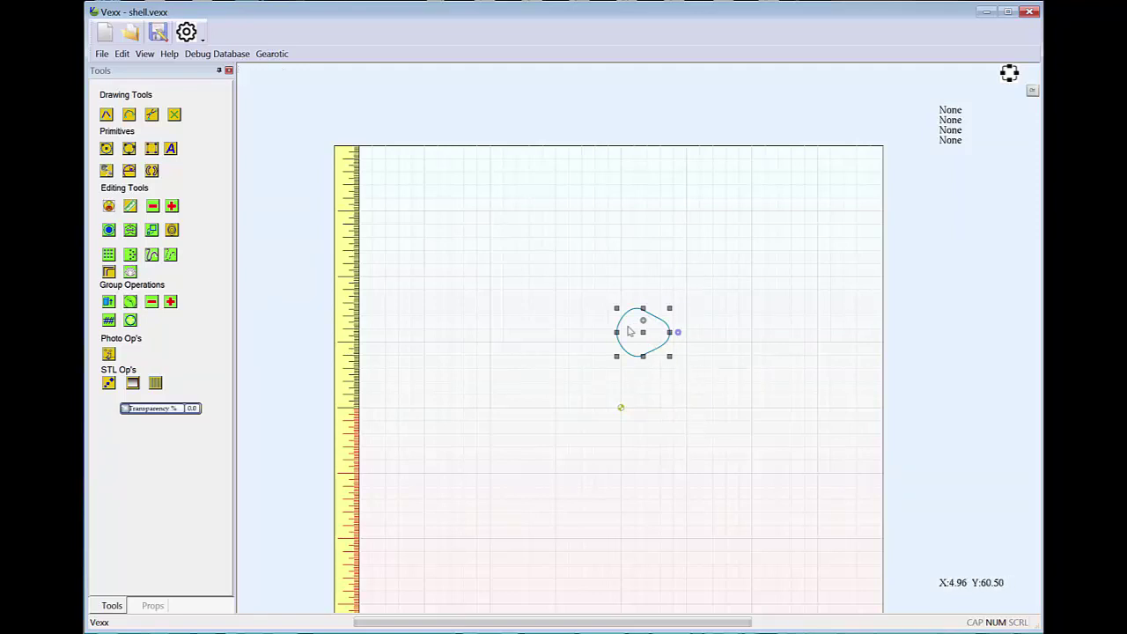
# Move the profile contour farther out from the origin and preview a shell with Shape Roll enabled at a rate of 1.00, without creating it.
pyautogui.moveTo(641, 326); pyautogui.dragTo(699, 341)
pyautogui.click(130, 273)
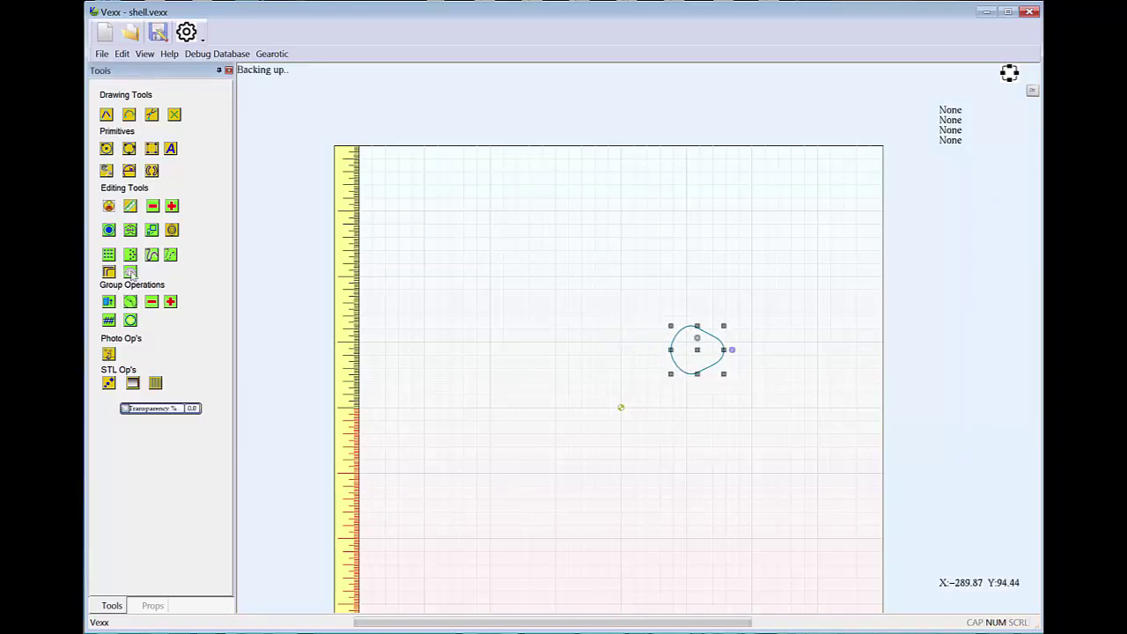
pyautogui.click(331, 272)
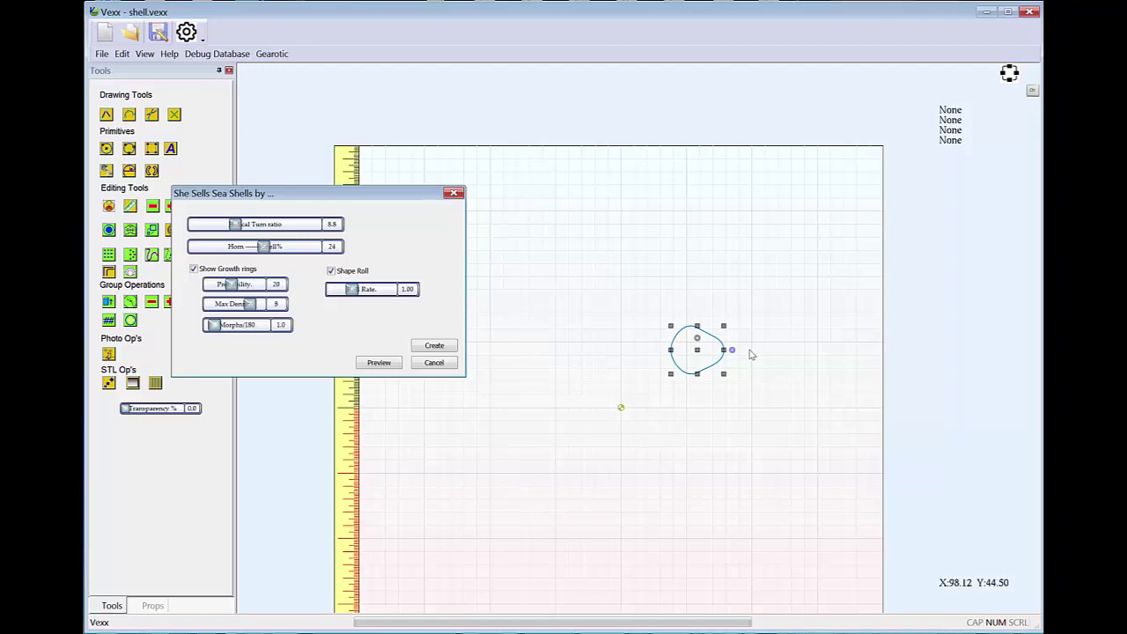
pyautogui.click(377, 364)
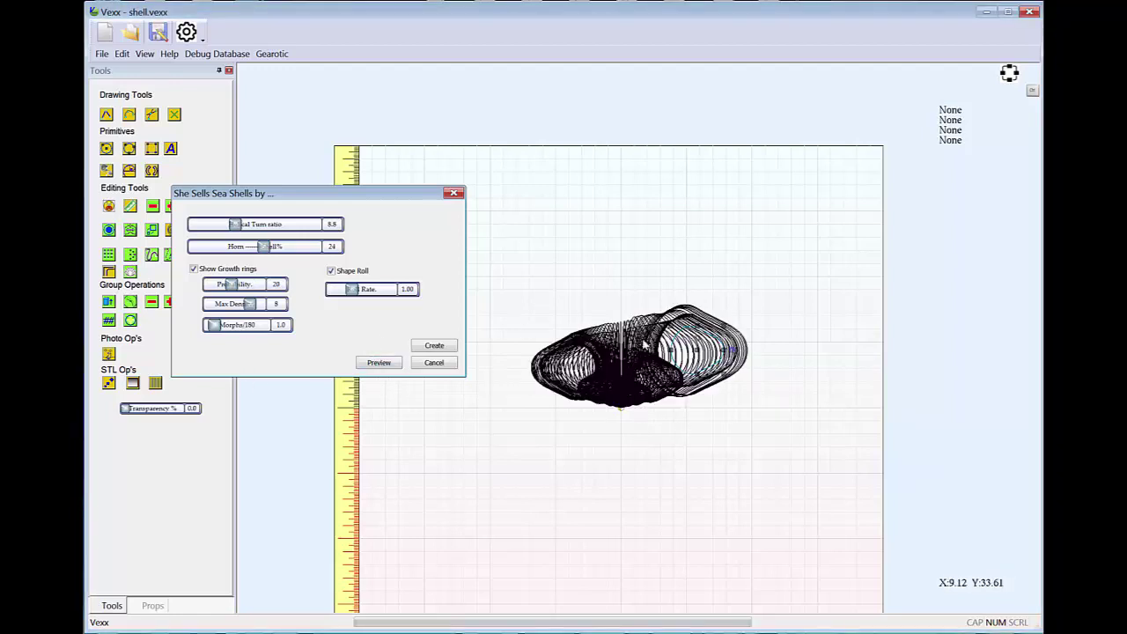
pyautogui.moveTo(644, 341); pyautogui.dragTo(654, 398, button='middle')
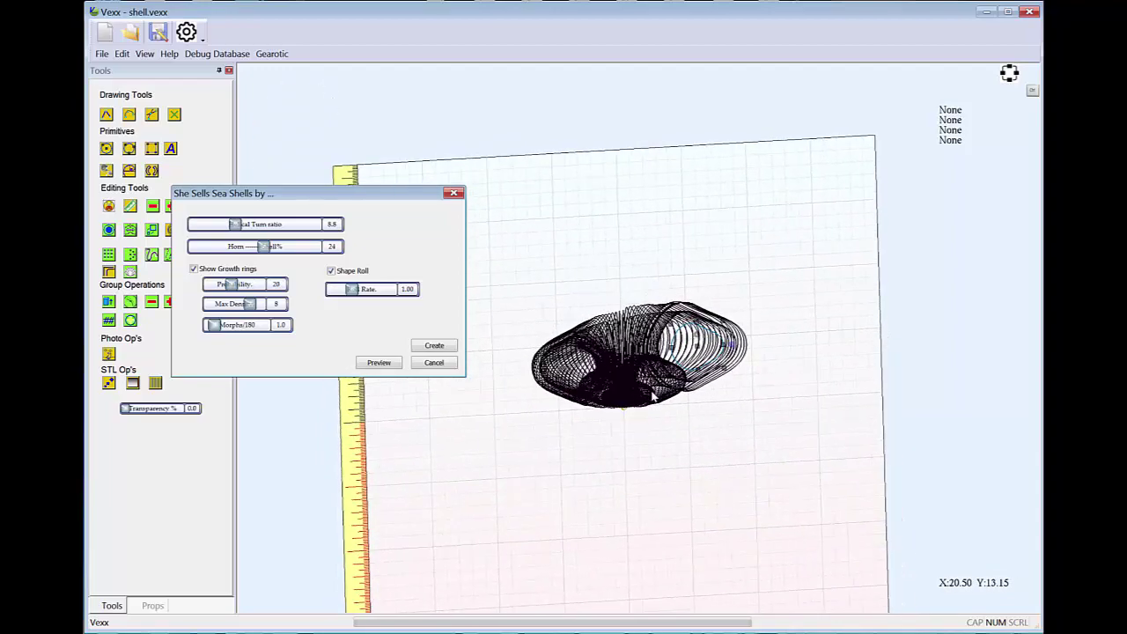
pyautogui.doubleClick(654, 394)
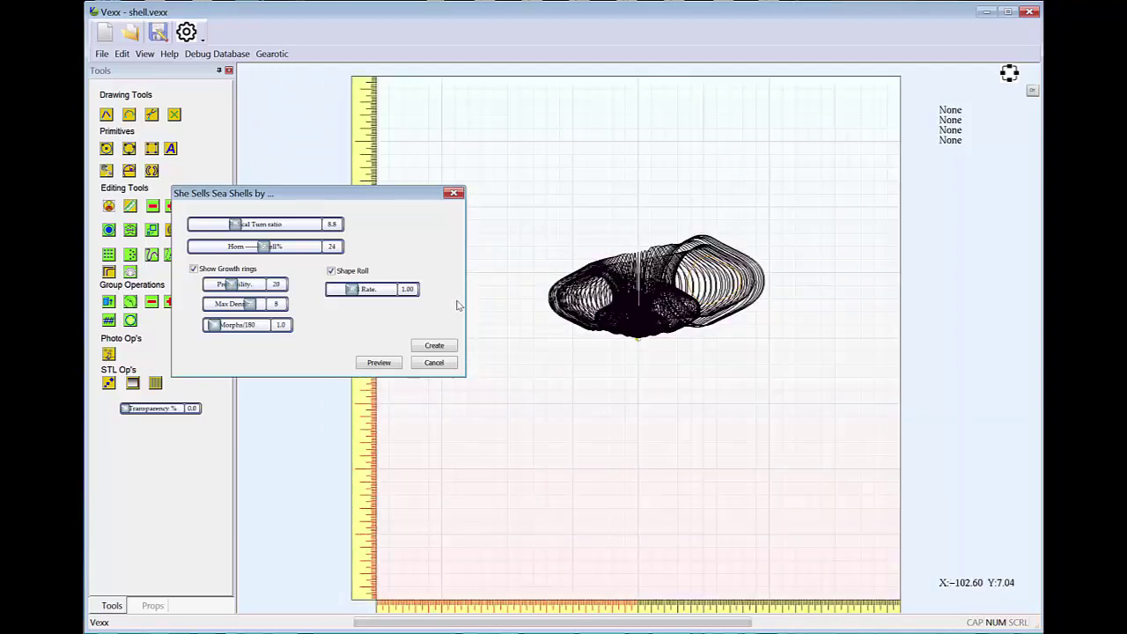
pyautogui.click(433, 363)
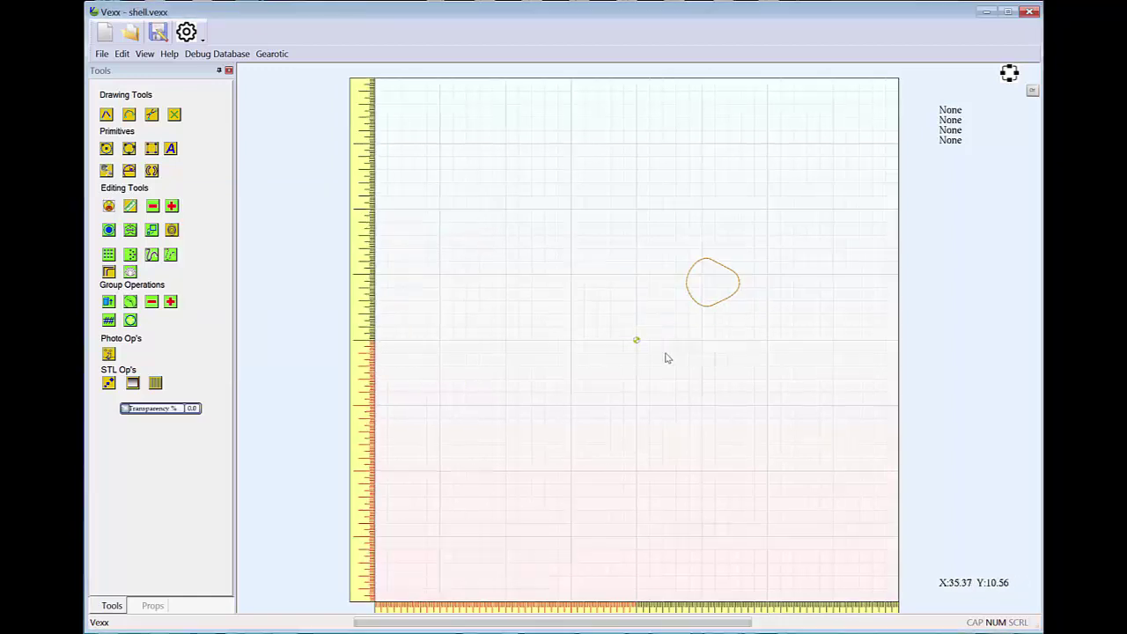
# Copy and paste the profile contour and place the duplicate beside it on the side away from the origin.
pyautogui.click(641, 328)
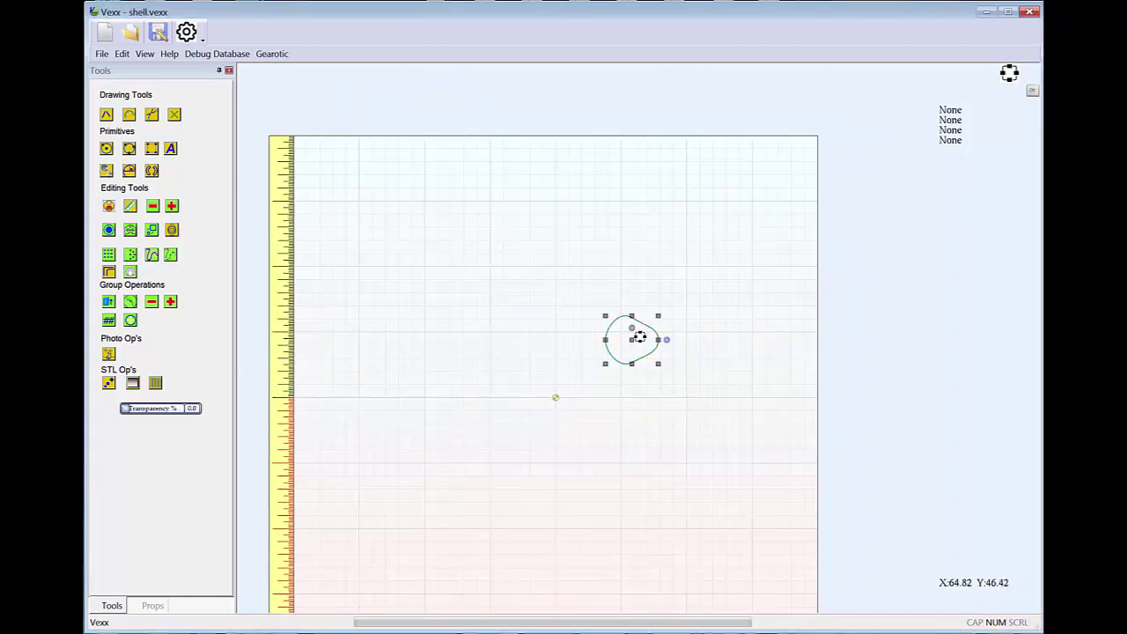
pyautogui.click(122, 53)
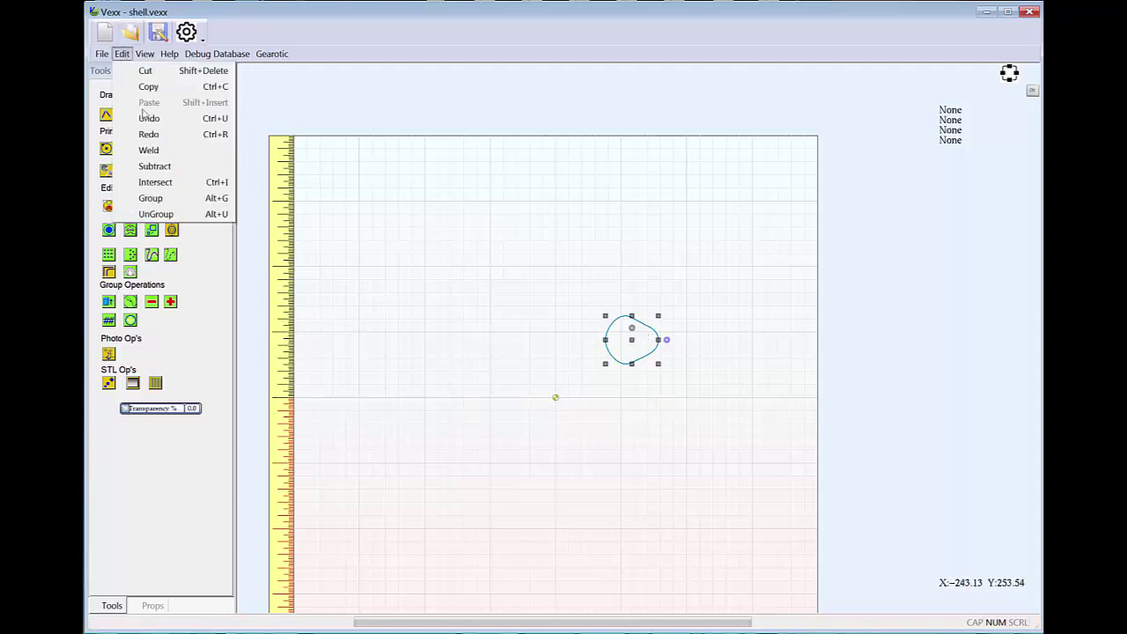
pyautogui.click(148, 87)
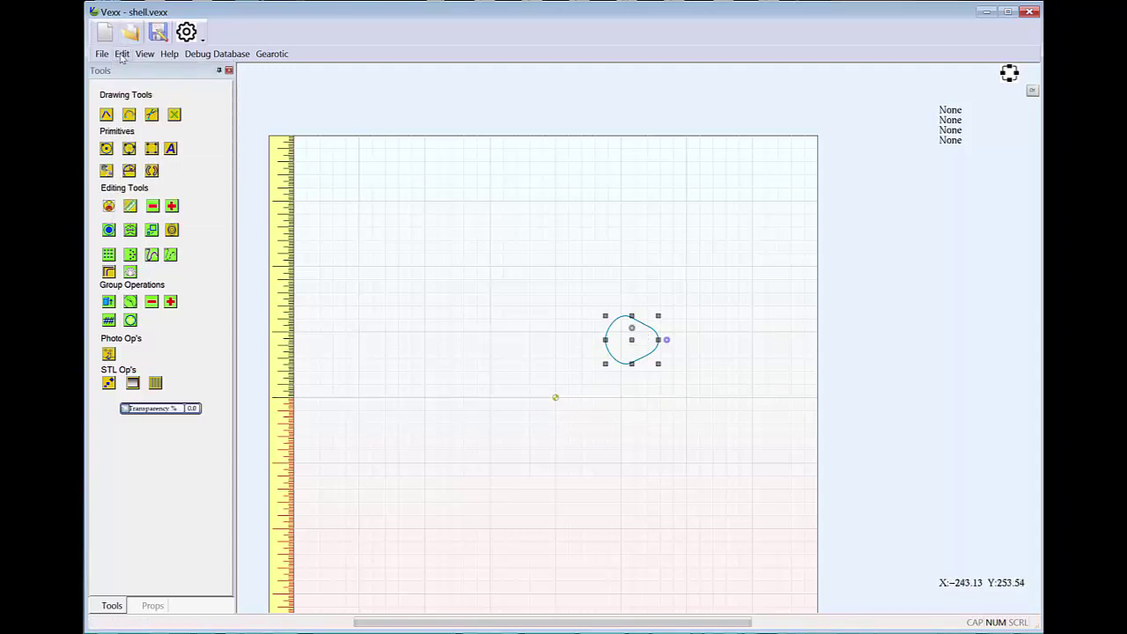
pyautogui.click(121, 54)
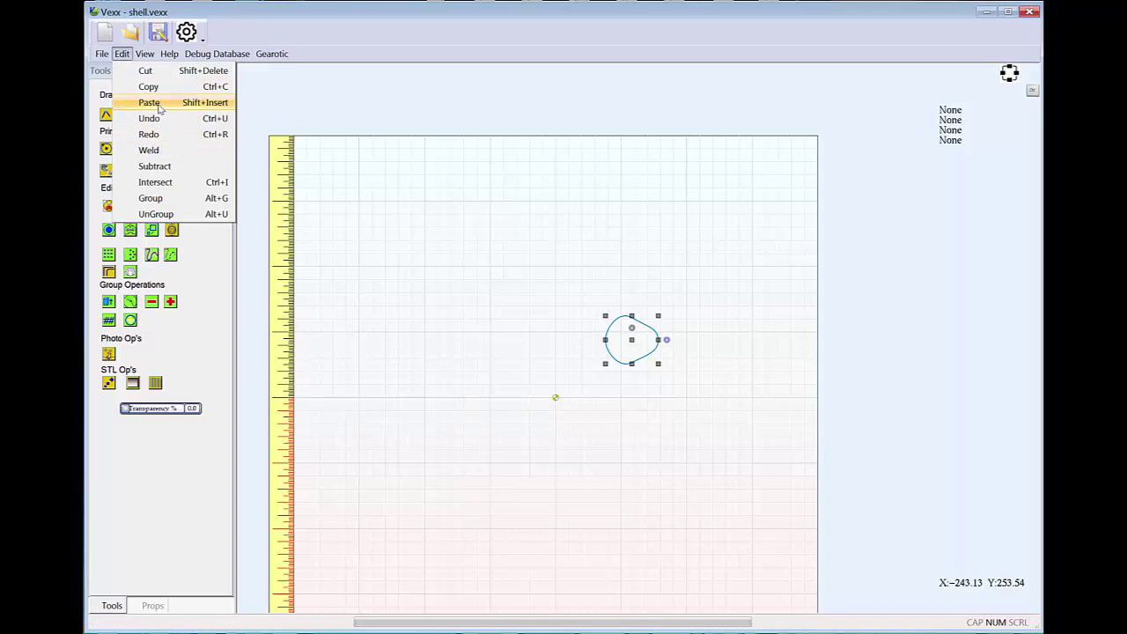
pyautogui.click(160, 104)
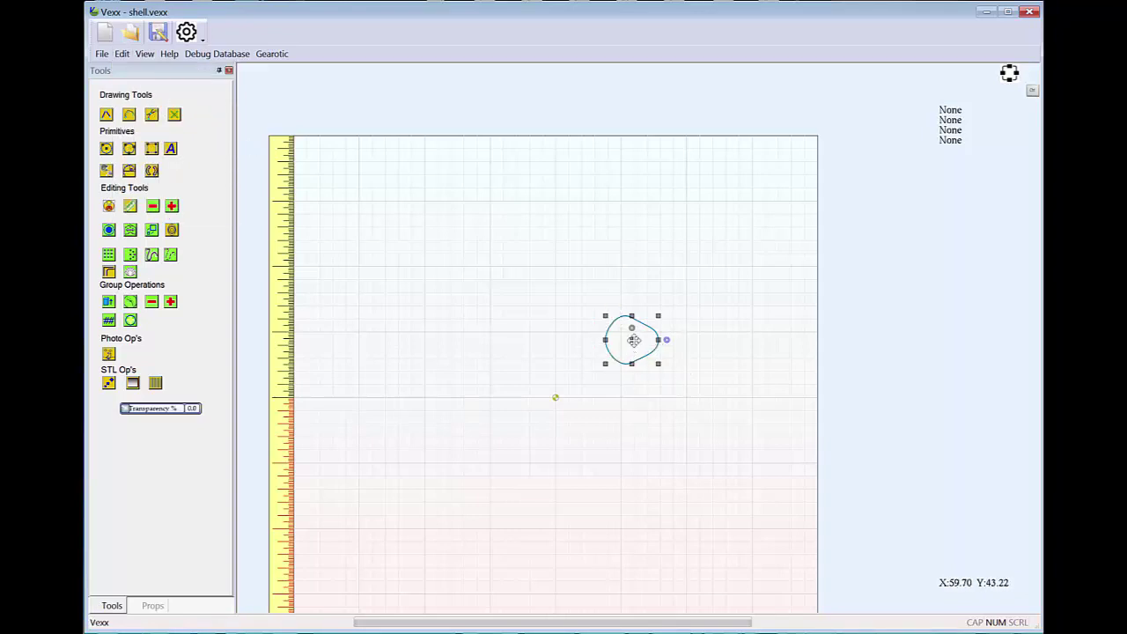
pyautogui.moveTo(631, 348); pyautogui.dragTo(702, 338)
pyautogui.click(657, 401)
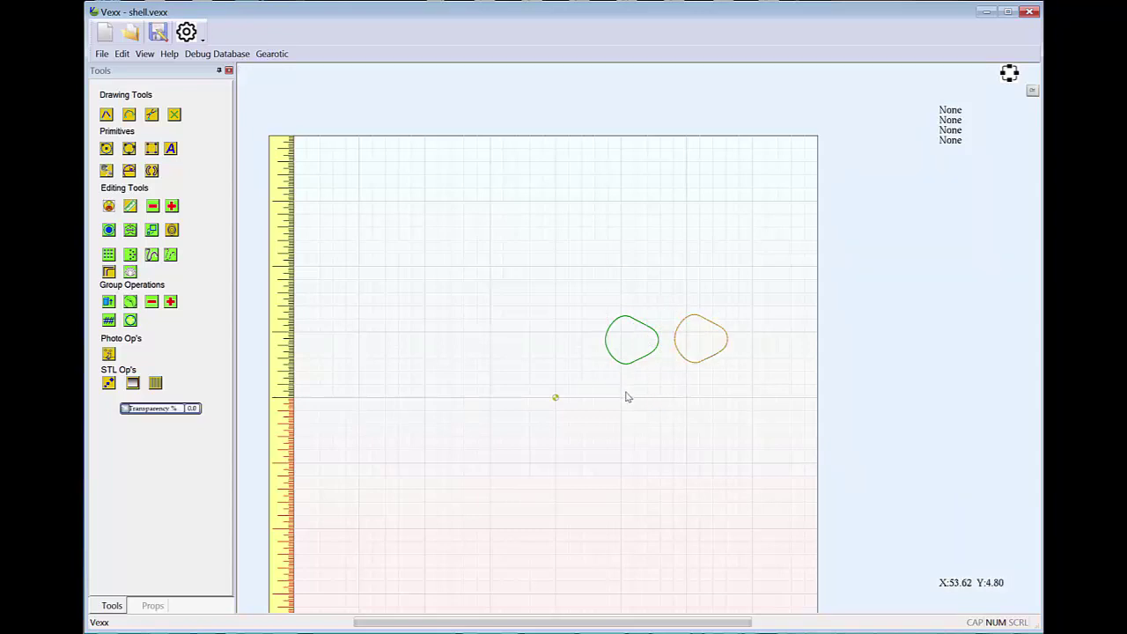
# Select the profile contour nearer the origin and shift it slightly upward relative to the outer contour.
pyautogui.scroll(1, 625, 397)
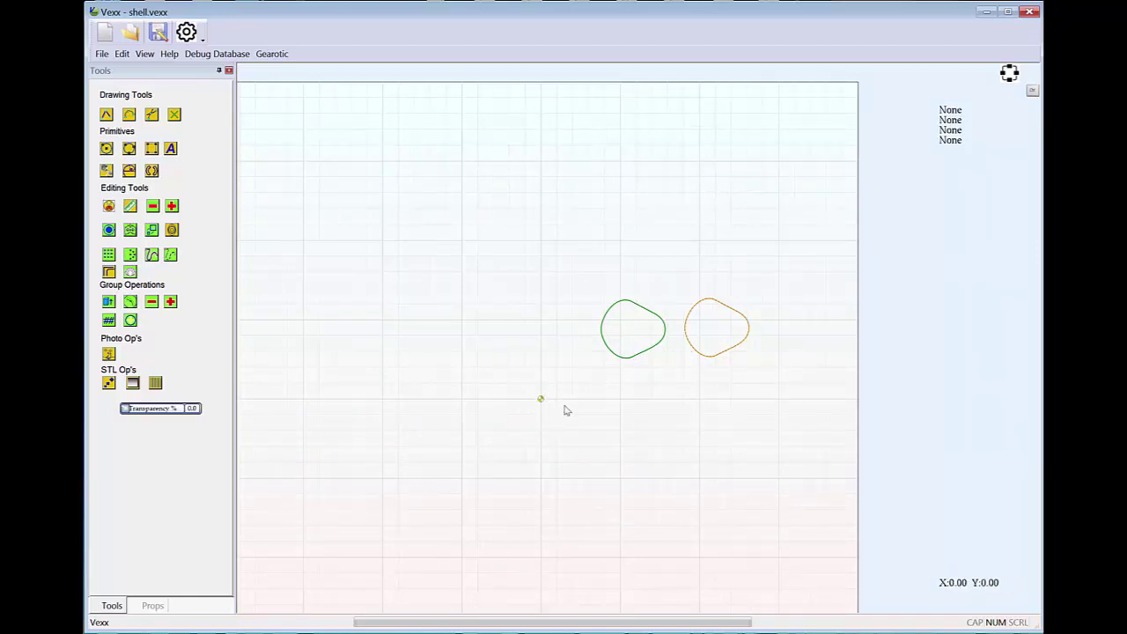
pyautogui.moveTo(678, 288); pyautogui.dragTo(779, 383)
pyautogui.moveTo(584, 268); pyautogui.dragTo(668, 387)
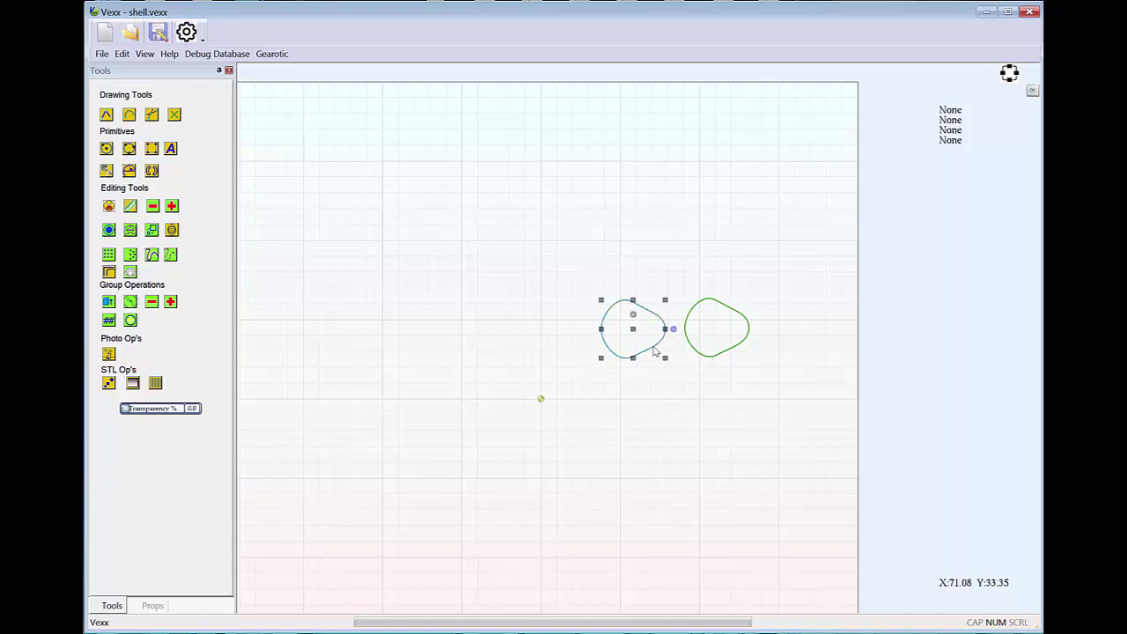
pyautogui.moveTo(631, 327)
pyautogui.mouseDown()
pyautogui.moveTo(640, 269)
pyautogui.moveTo(572, 255)
pyautogui.moveTo(639, 269)
pyautogui.moveTo(624, 294)
pyautogui.moveTo(612, 280)
pyautogui.moveTo(664, 274)
pyautogui.moveTo(718, 236)
pyautogui.moveTo(738, 285)
pyautogui.moveTo(741, 229)
pyautogui.moveTo(626, 291)
pyautogui.moveTo(610, 316)
pyautogui.moveTo(637, 306)
pyautogui.mouseUp()
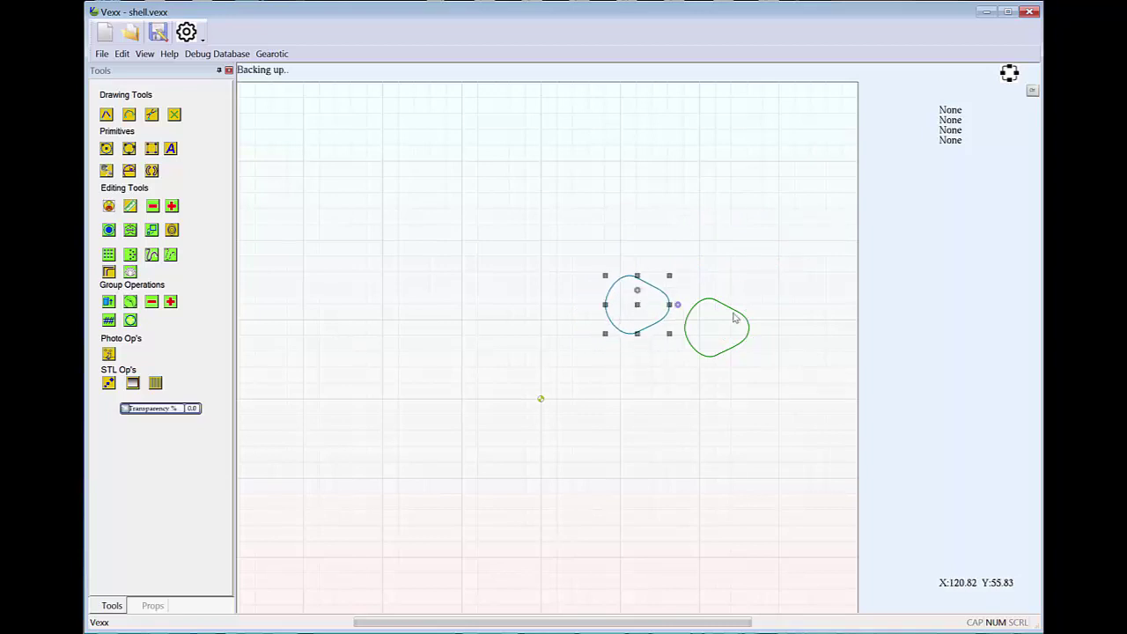
# Draw a circle about 17 mm in diameter overlapping the upper slanted edge of the outer profile contour and finish the circle command.
pyautogui.click(738, 315)
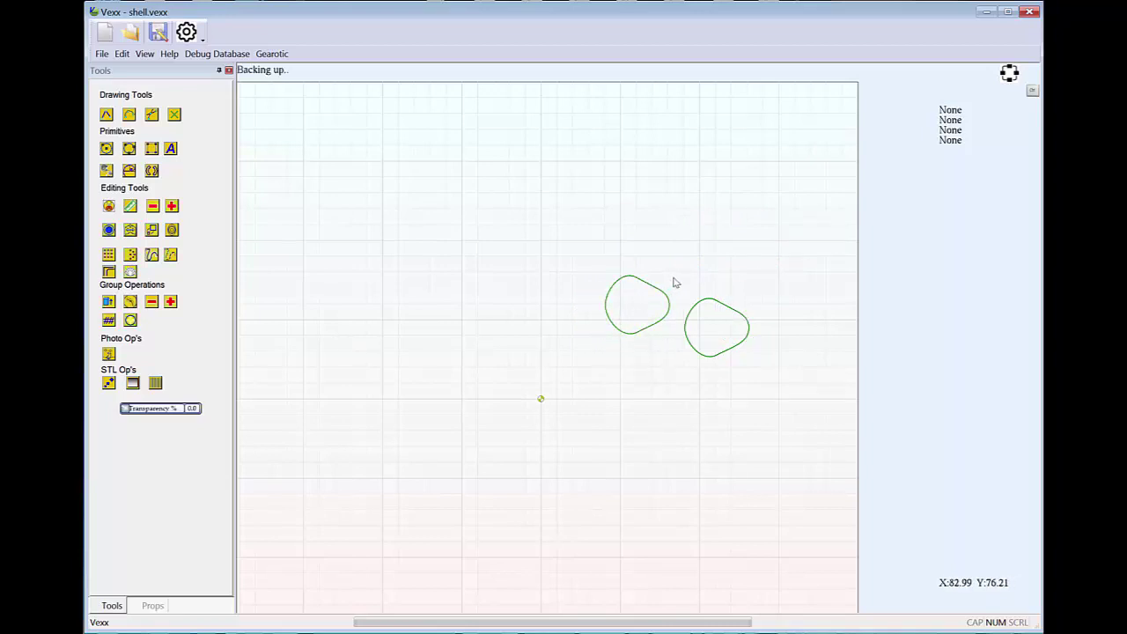
pyautogui.moveTo(672, 277); pyautogui.dragTo(759, 384)
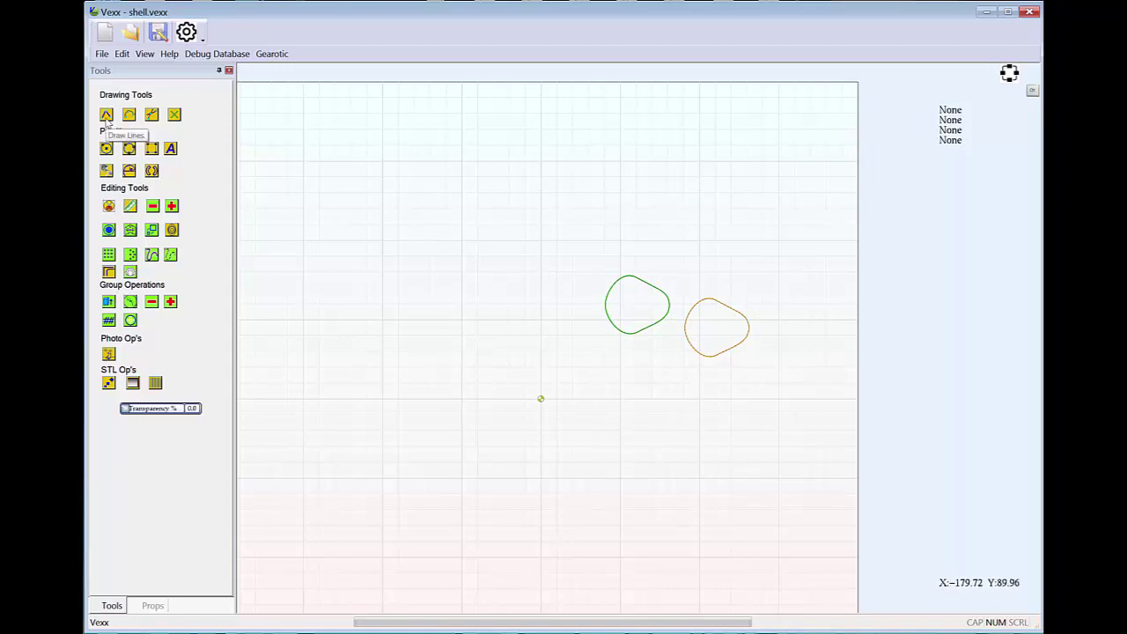
pyautogui.click(106, 148)
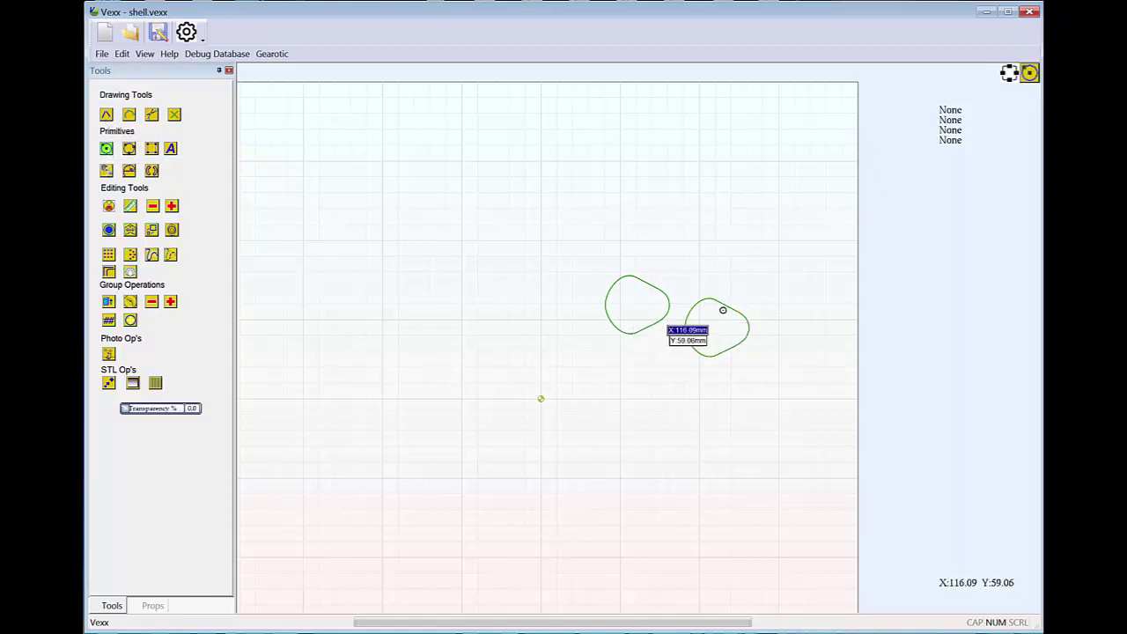
pyautogui.click(727, 306)
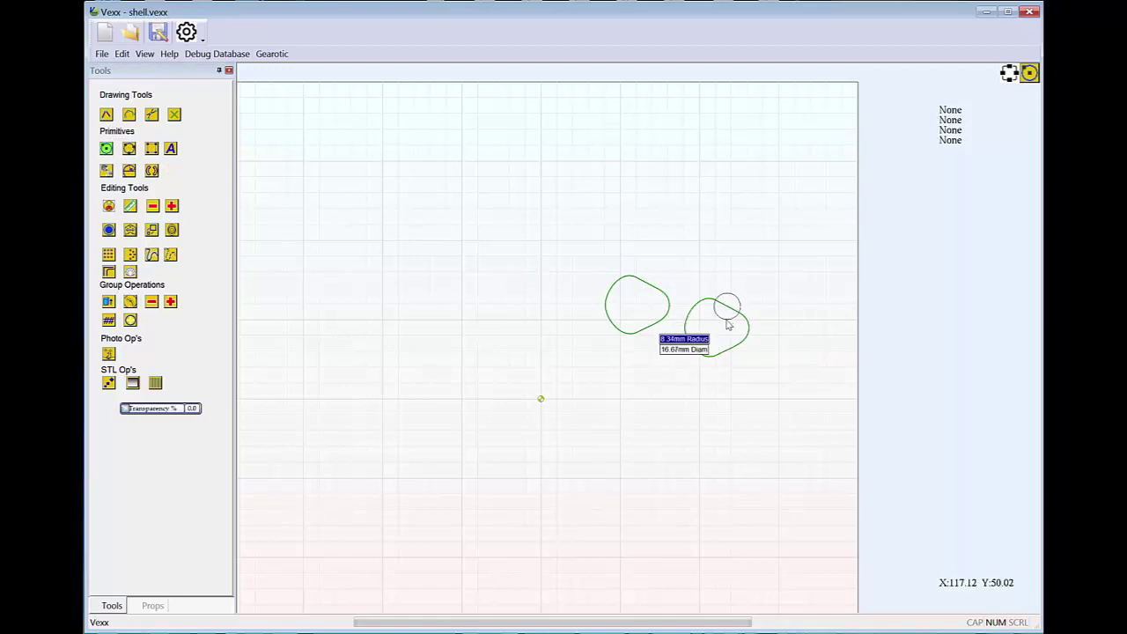
pyautogui.click(724, 320)
pyautogui.rightClick(719, 329)
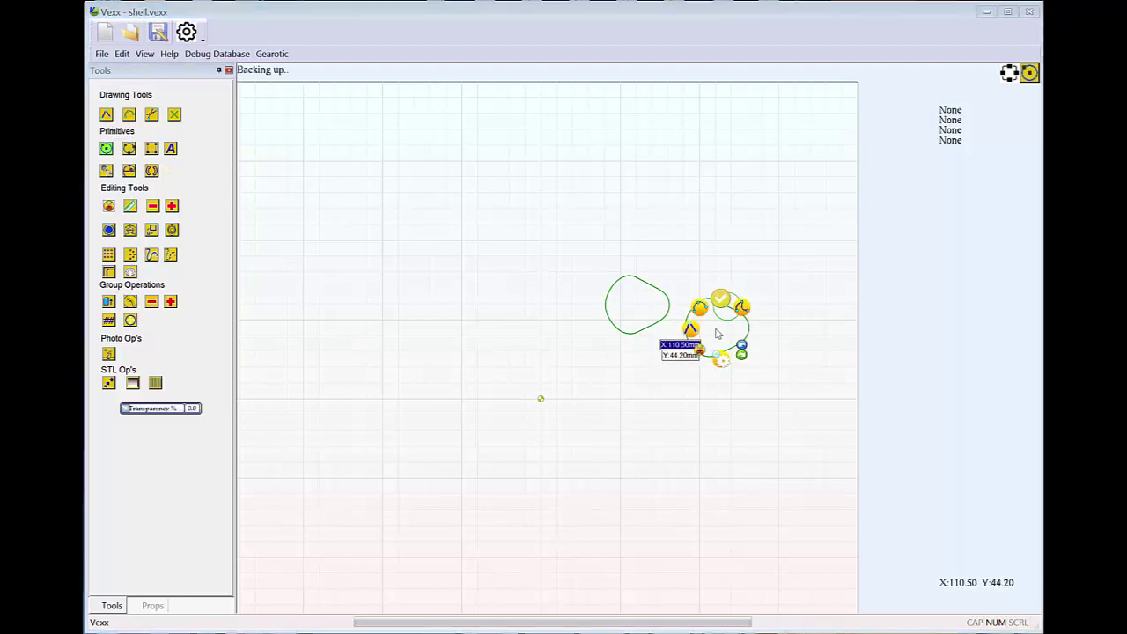
pyautogui.click(723, 302)
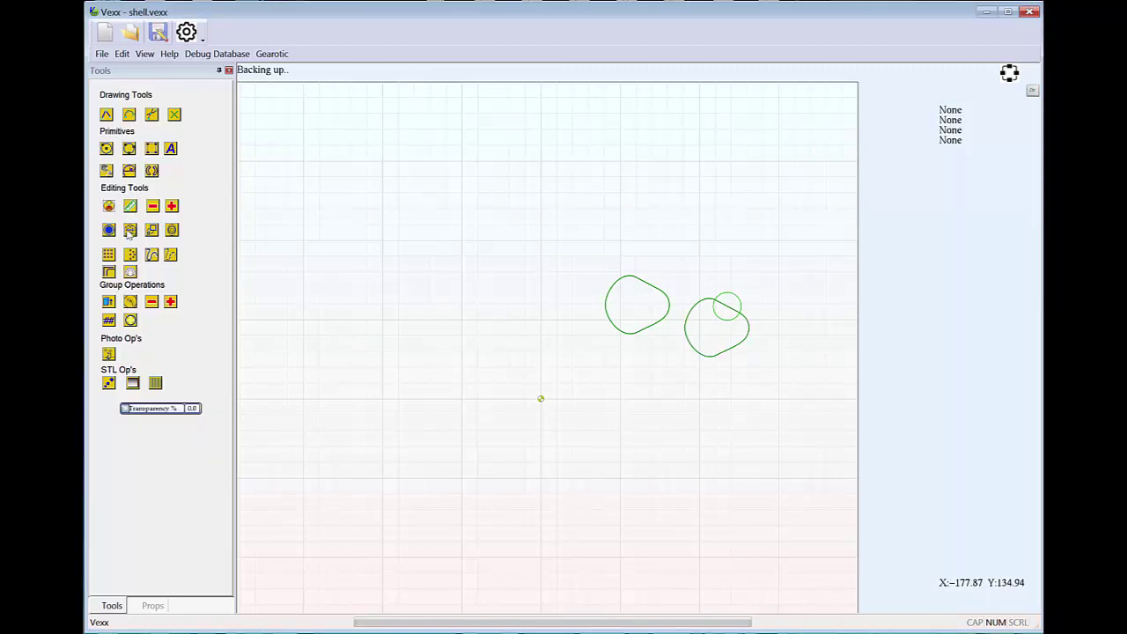
pyautogui.click(108, 206)
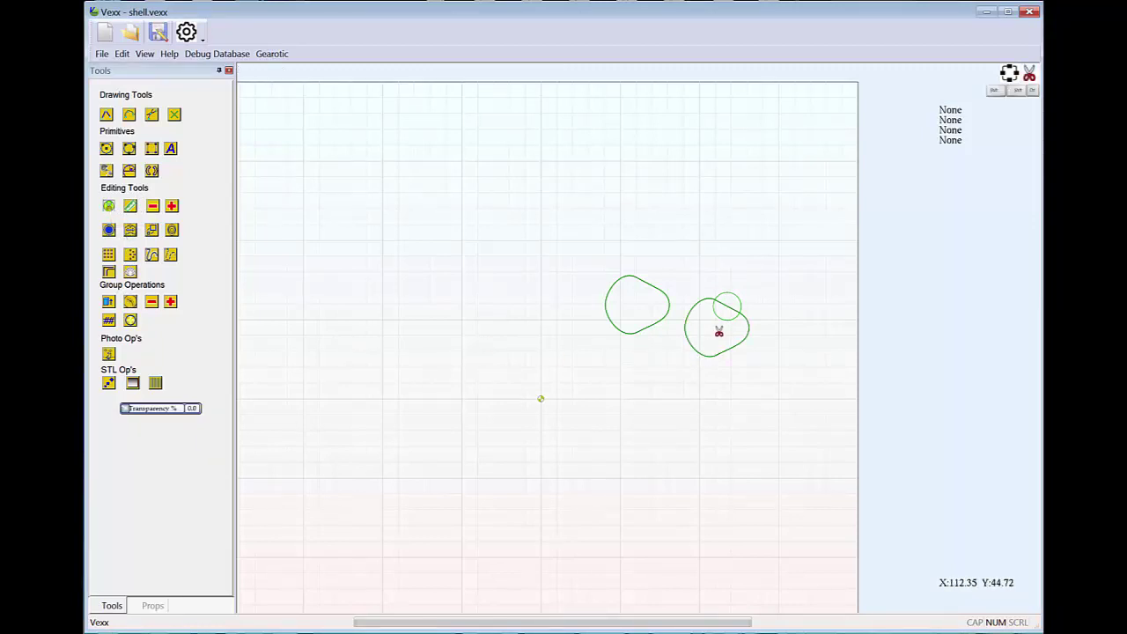
pyautogui.scroll(4, 726, 319)
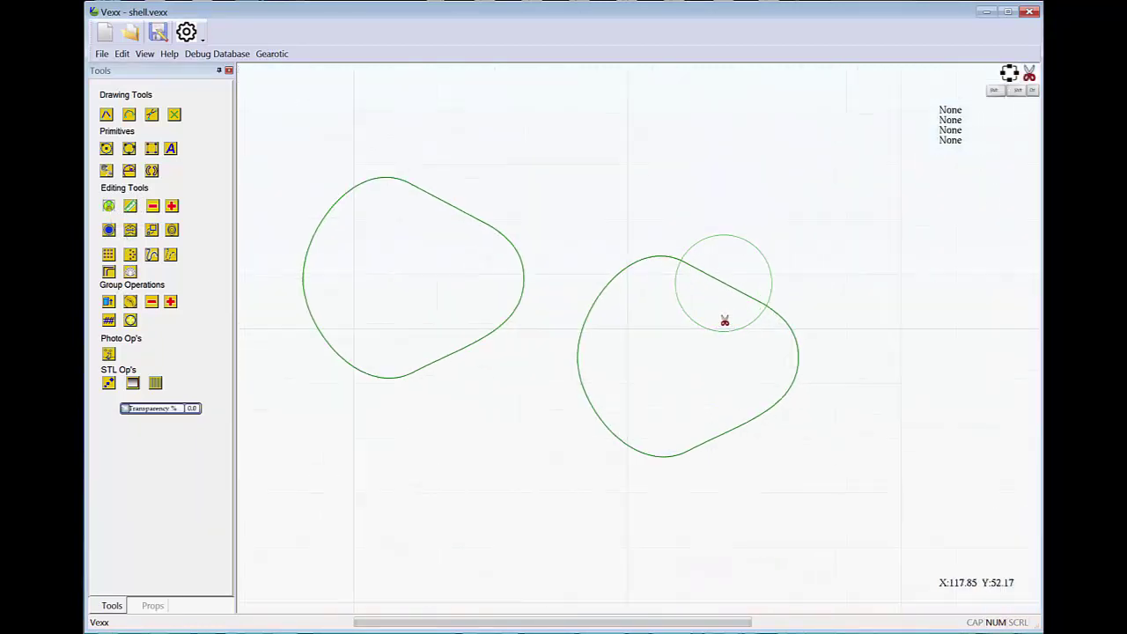
pyautogui.press('Escape')
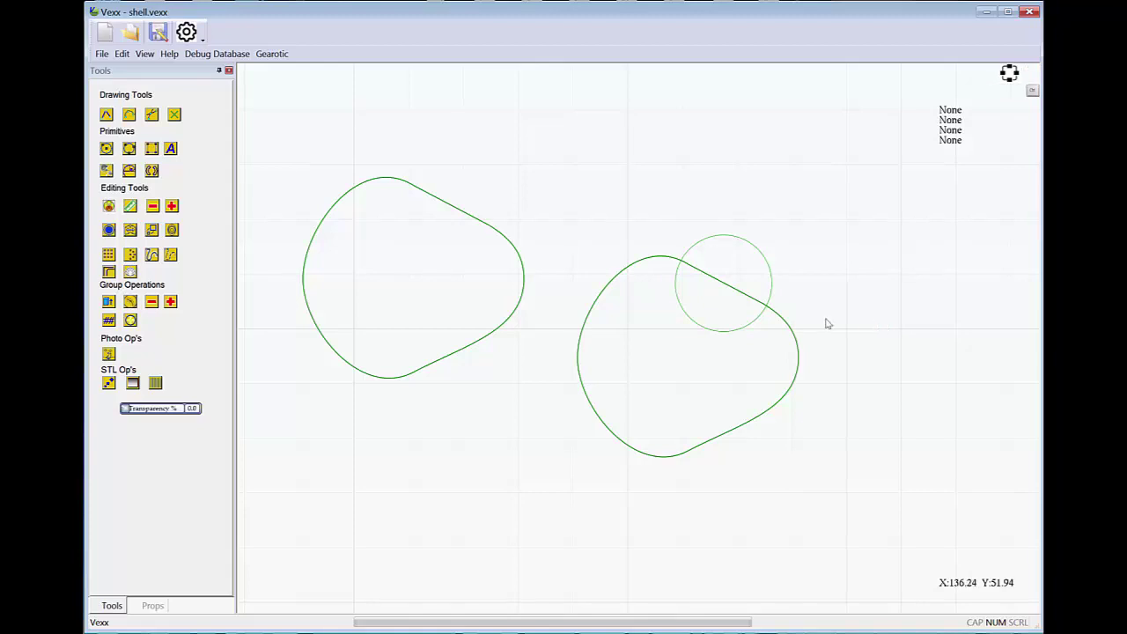
# Select the outer profile contour and ungroup it into individually editable curves.
pyautogui.click(779, 318)
pyautogui.click(912, 310)
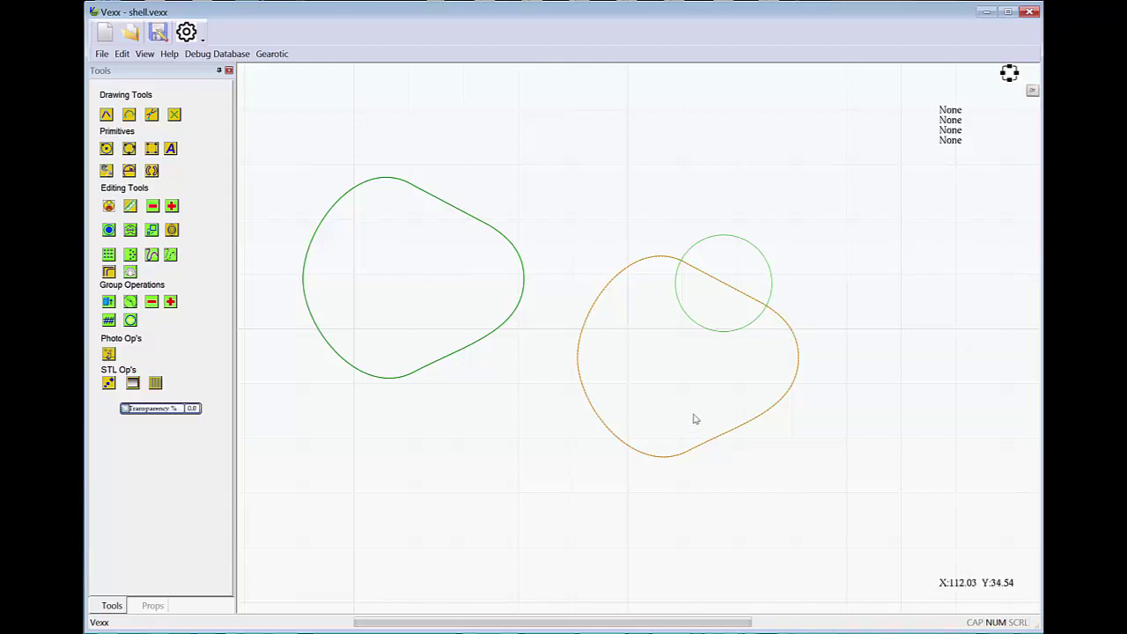
pyautogui.scroll(-2, 694, 414)
pyautogui.moveTo(590, 471); pyautogui.dragTo(627, 490, button='middle')
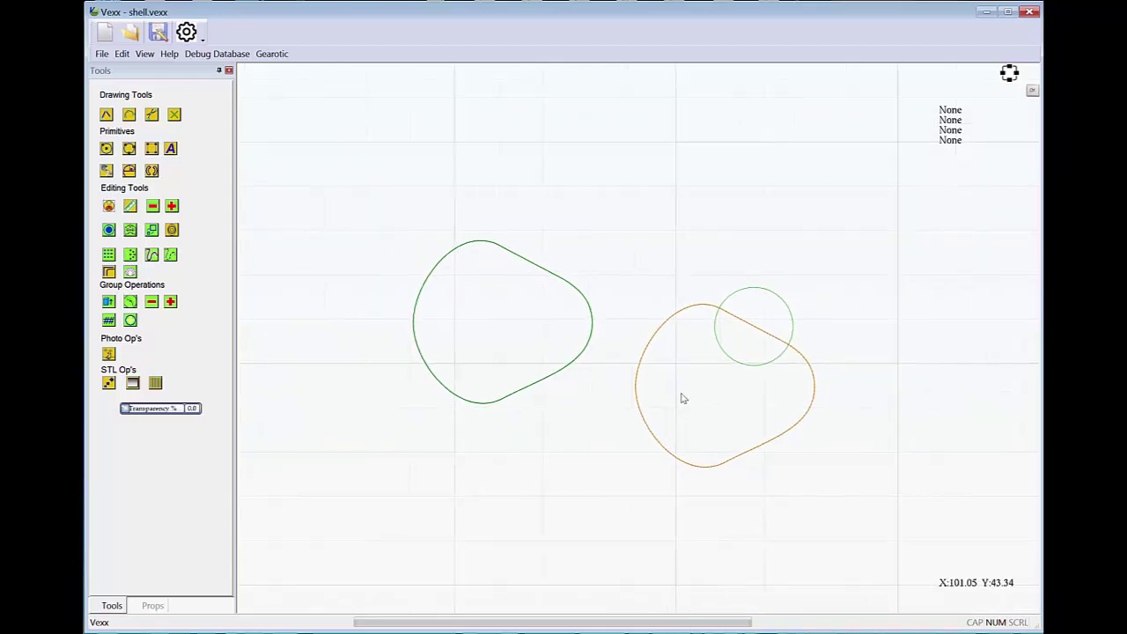
pyautogui.click(125, 55)
pyautogui.click(160, 214)
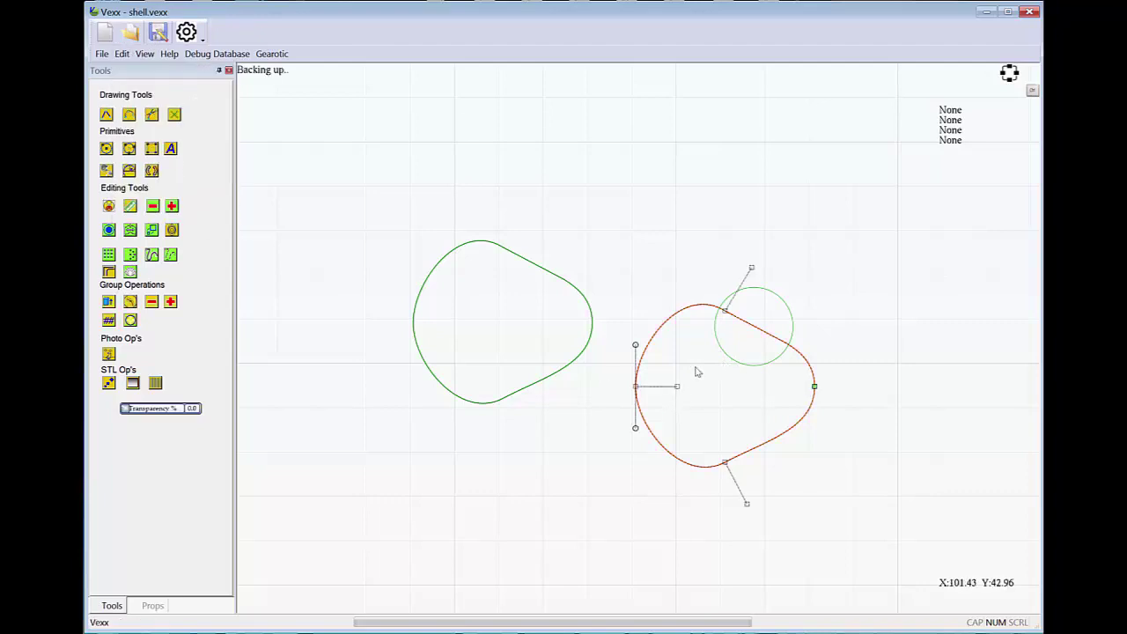
# Trim away the slanted edge and the lower arc where the circle overlaps the outer profile, leaving a rounded bump on its outline.
pyautogui.click(108, 206)
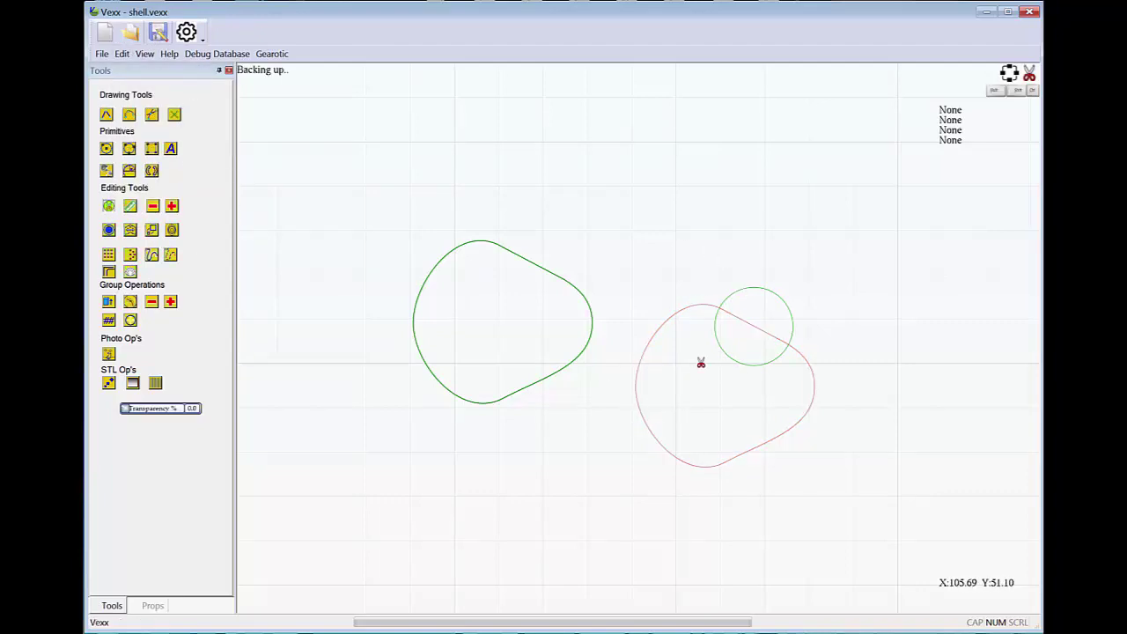
pyautogui.click(753, 332)
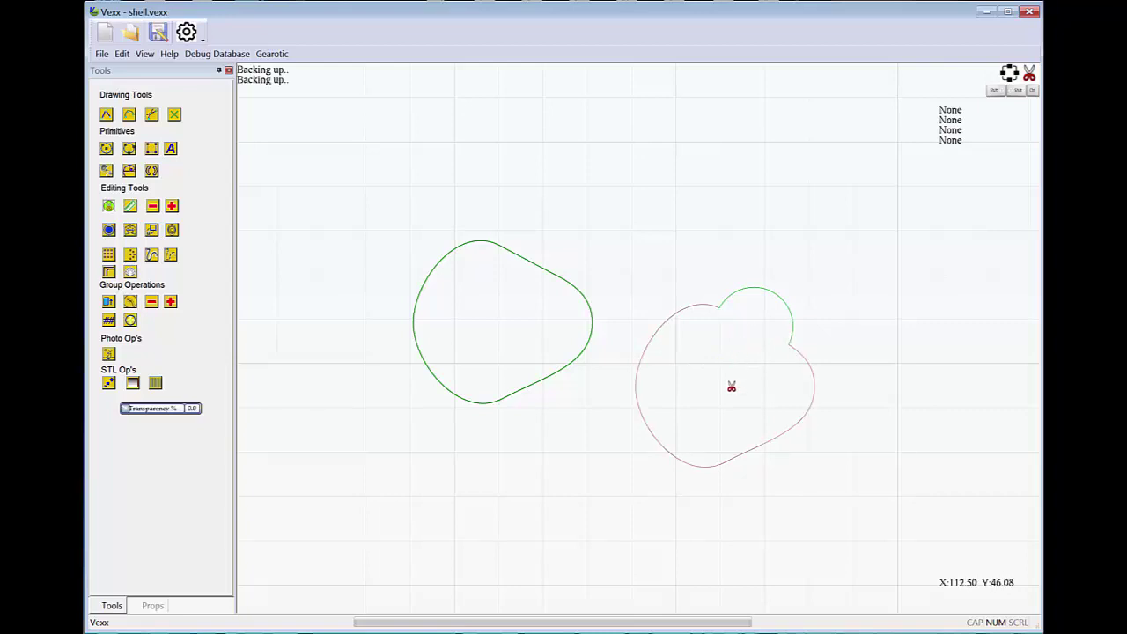
pyautogui.scroll(-2, 731, 387)
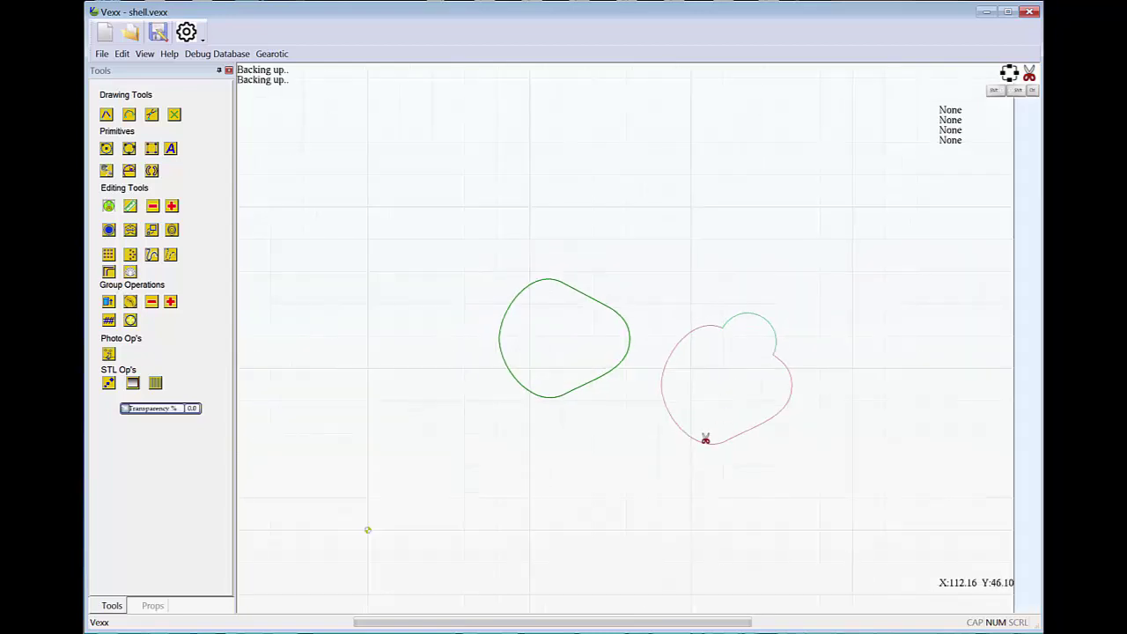
pyautogui.rightClick(656, 281)
pyautogui.click(666, 247)
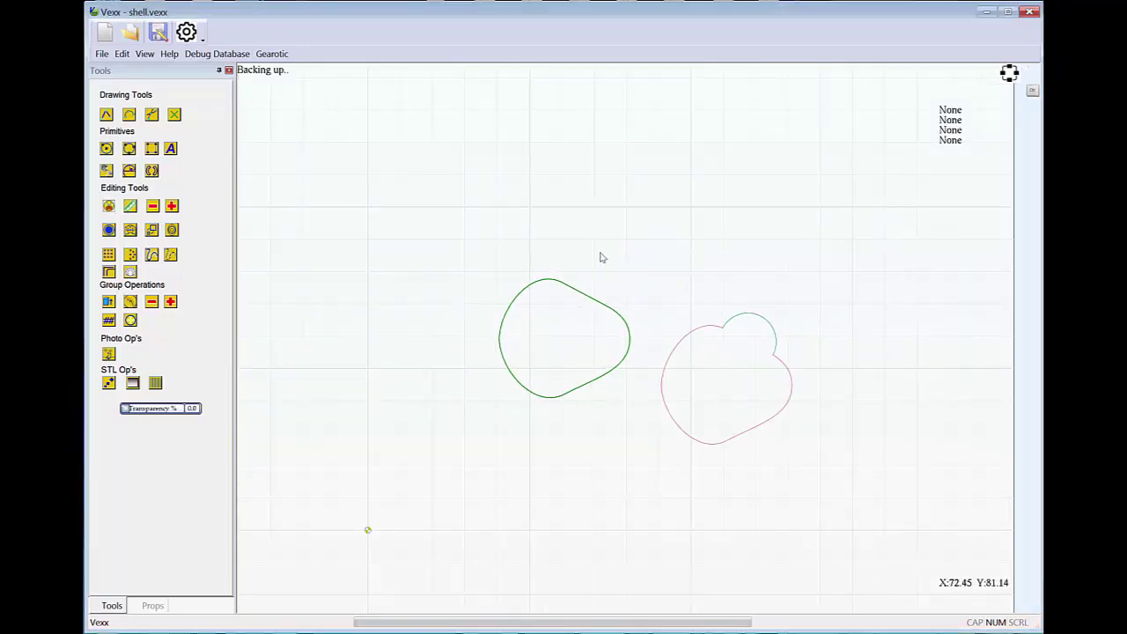
# Select both profile contours and preview a sea shell from them with growth rings and Shape Roll enabled at a rate of 1.00.
pyautogui.scroll(-2, 574, 272)
pyautogui.moveTo(460, 227); pyautogui.dragTo(832, 494)
pyautogui.moveTo(596, 463); pyautogui.dragTo(694, 428, button='middle')
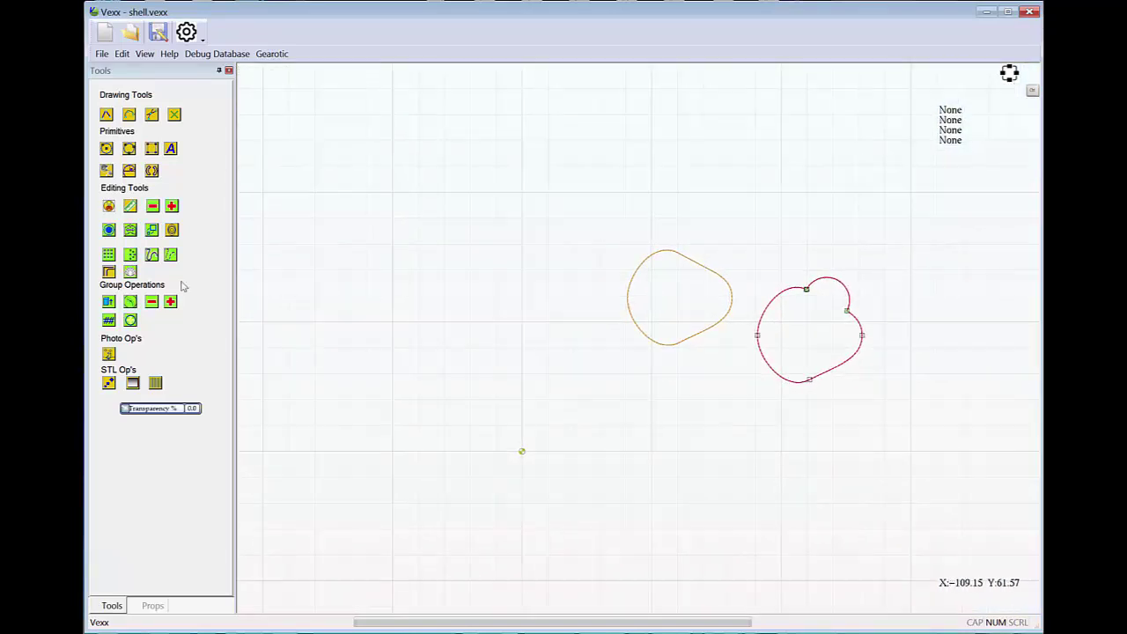
pyautogui.click(129, 273)
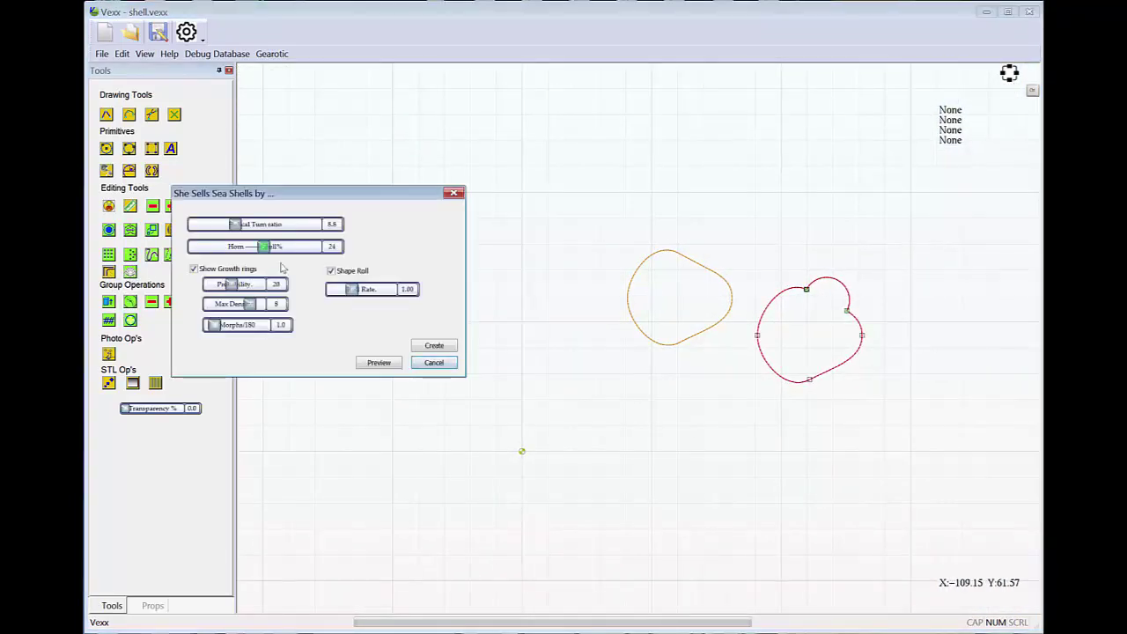
pyautogui.click(378, 362)
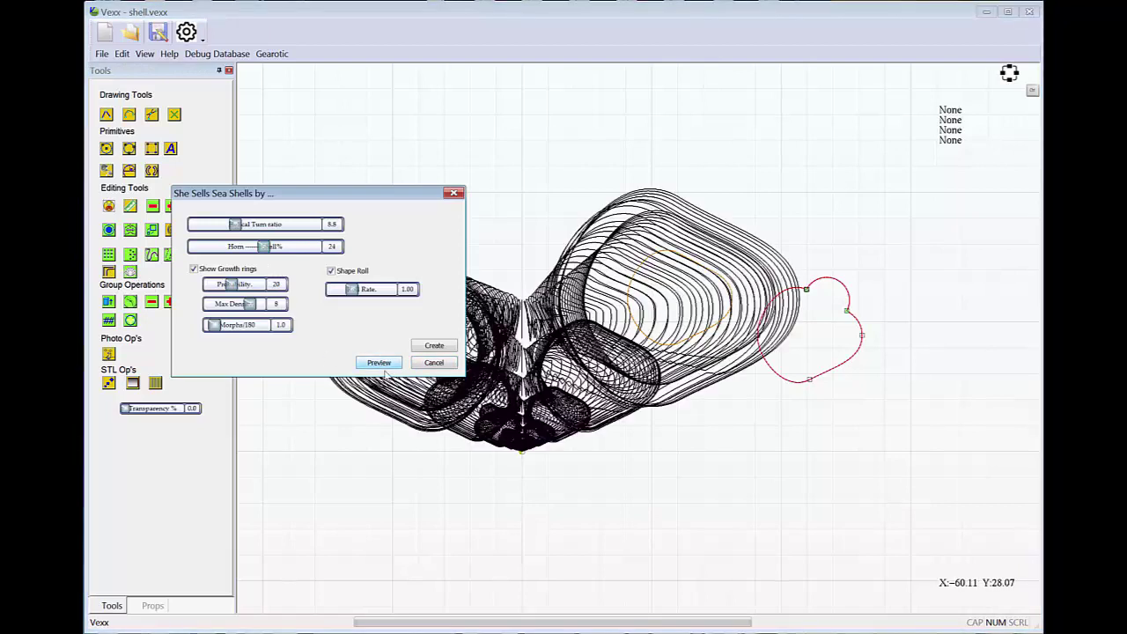
# Inspect the previewed shell from several angles and create it as a solid model with the current shell settings.
pyautogui.moveTo(616, 396); pyautogui.dragTo(699, 365, button='middle')
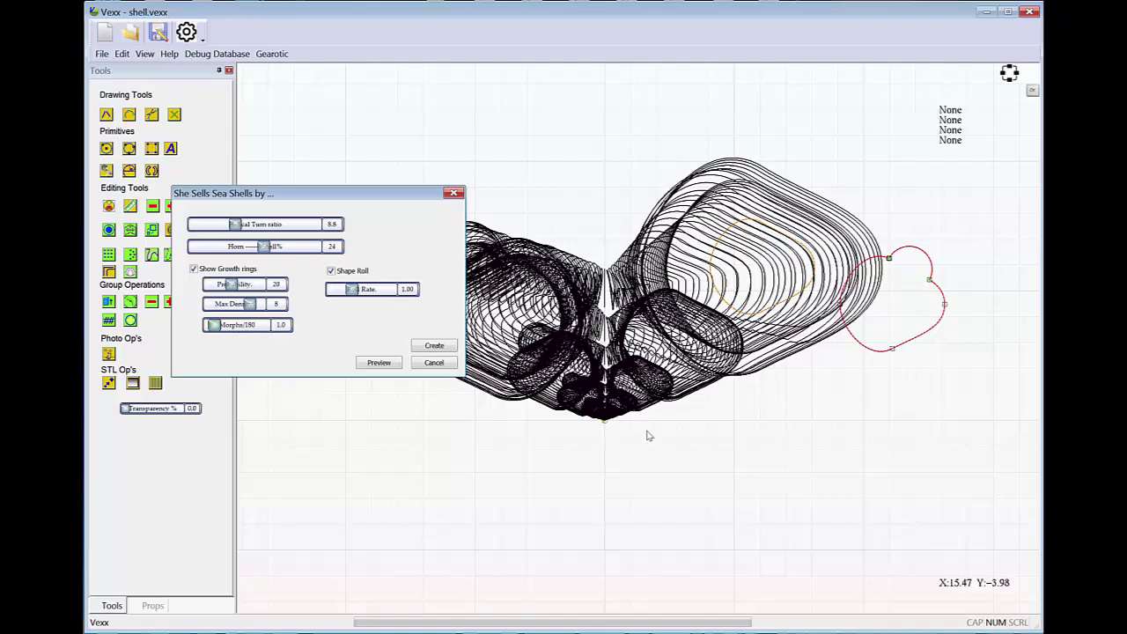
pyautogui.moveTo(647, 431); pyautogui.dragTo(667, 397, button='middle')
pyautogui.moveTo(656, 388); pyautogui.dragTo(692, 420)
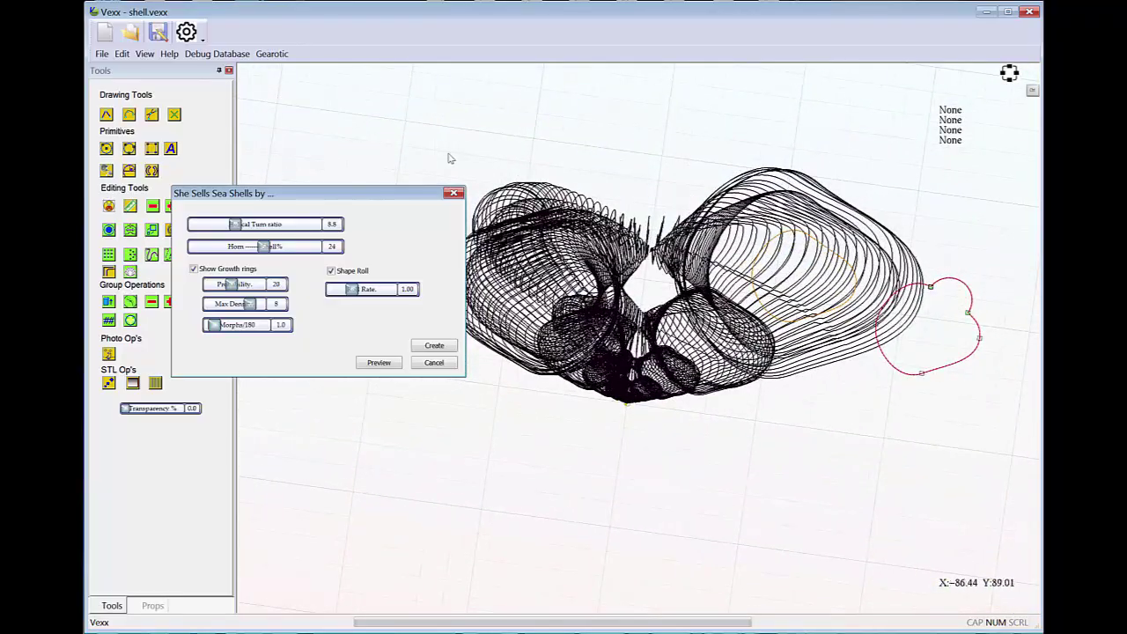
pyautogui.moveTo(602, 289); pyautogui.dragTo(653, 193)
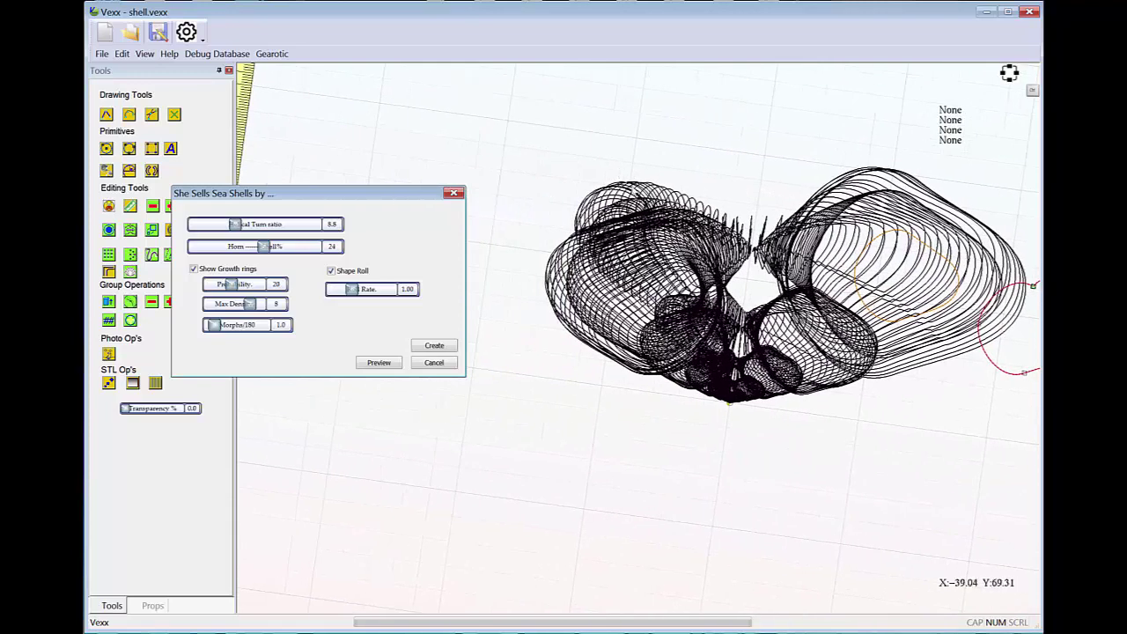
pyautogui.moveTo(742, 269); pyautogui.dragTo(662, 270, button='middle')
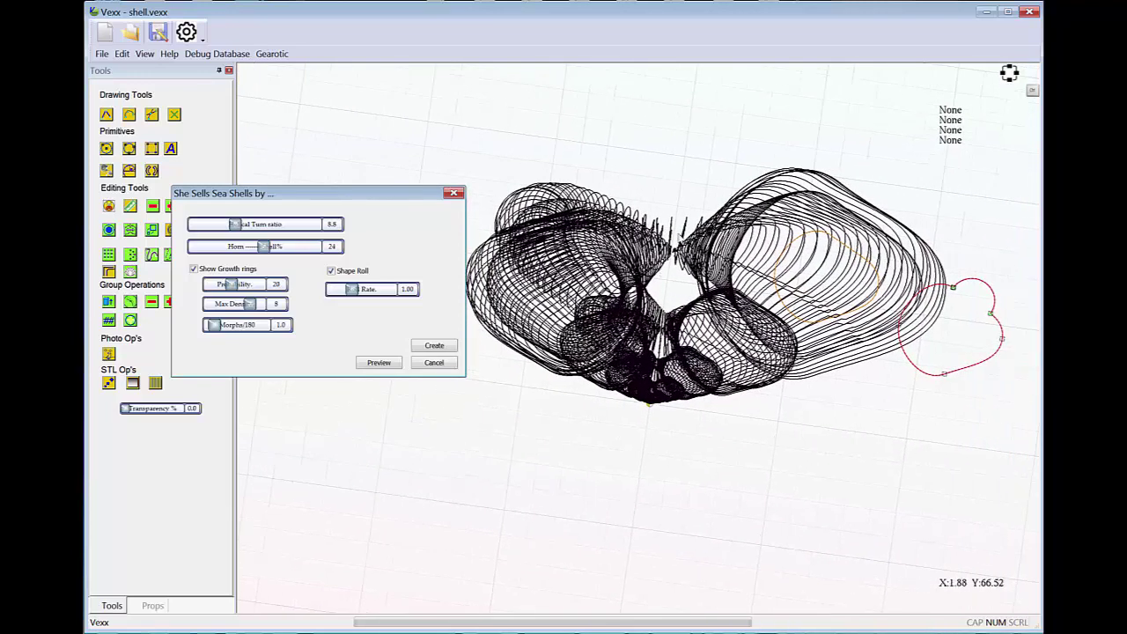
pyautogui.moveTo(679, 238); pyautogui.dragTo(681, 309)
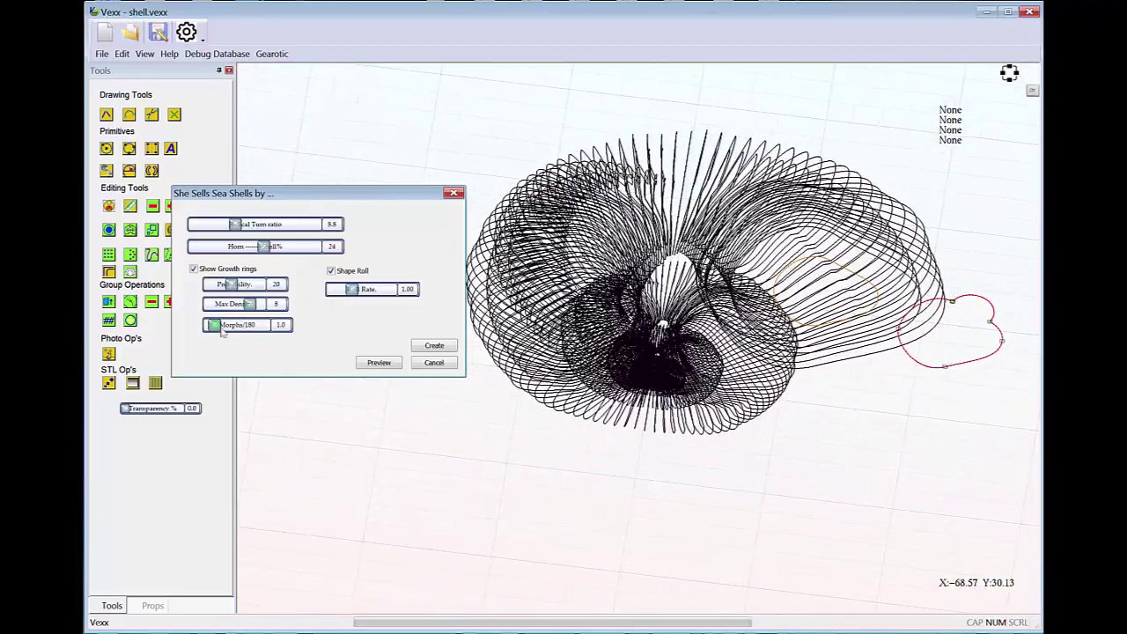
pyautogui.click(434, 346)
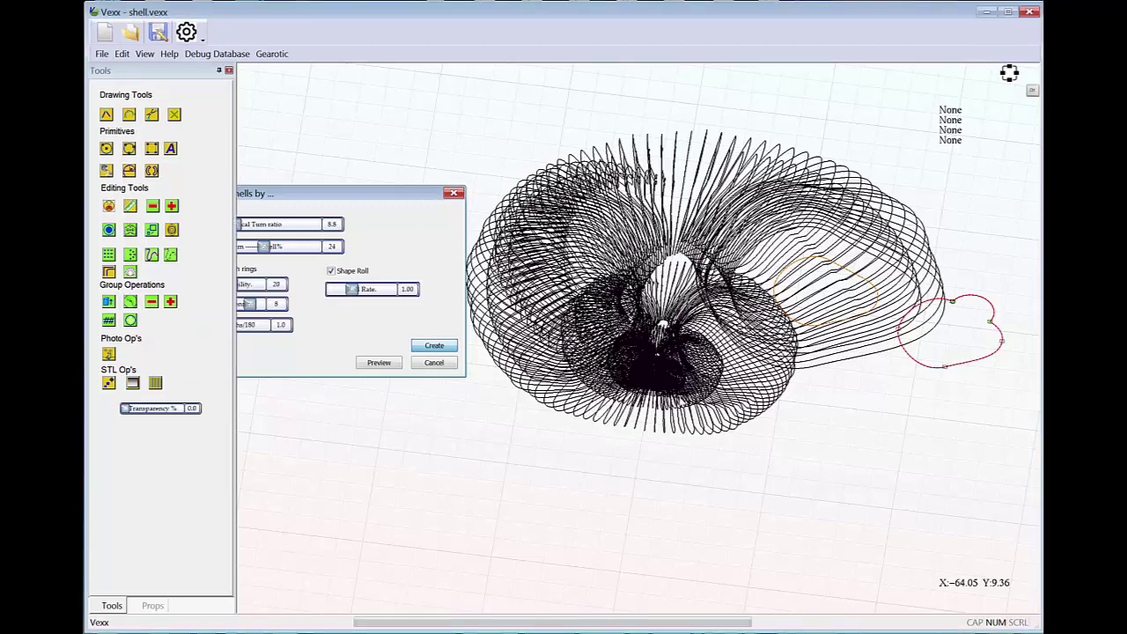
pyautogui.moveTo(685, 395); pyautogui.dragTo(537, 389, button='middle')
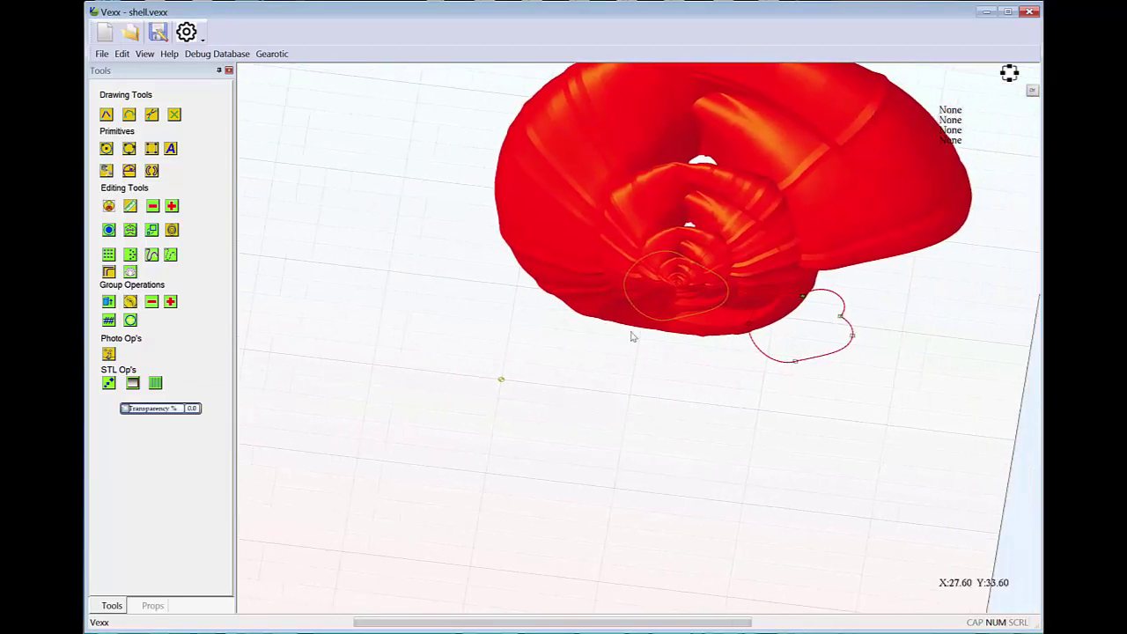
pyautogui.moveTo(632, 336); pyautogui.dragTo(360, 322, button='middle')
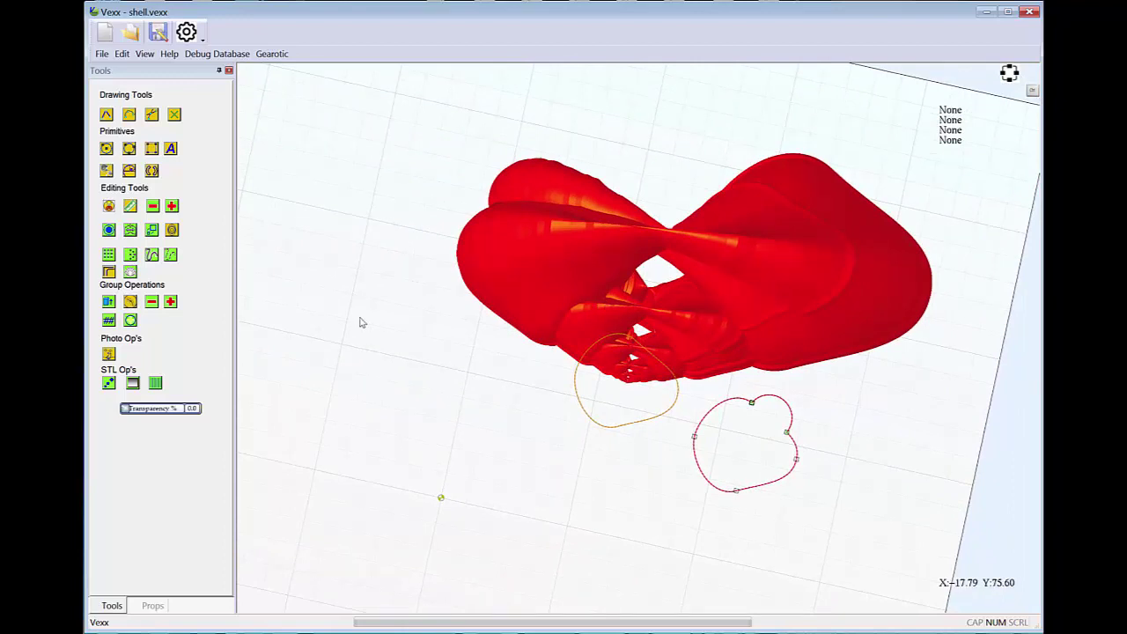
# Reorient the shell with Scale STL so its open mouth faces forward, and apply the orientation without changing its extents.
pyautogui.click(109, 385)
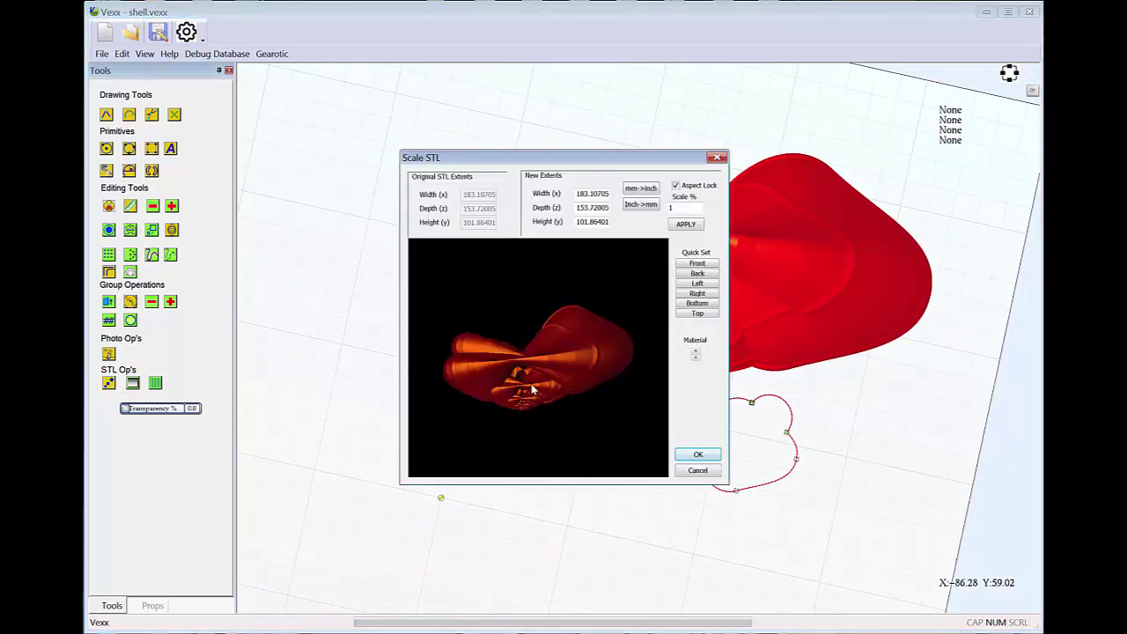
pyautogui.moveTo(532, 390); pyautogui.dragTo(562, 282)
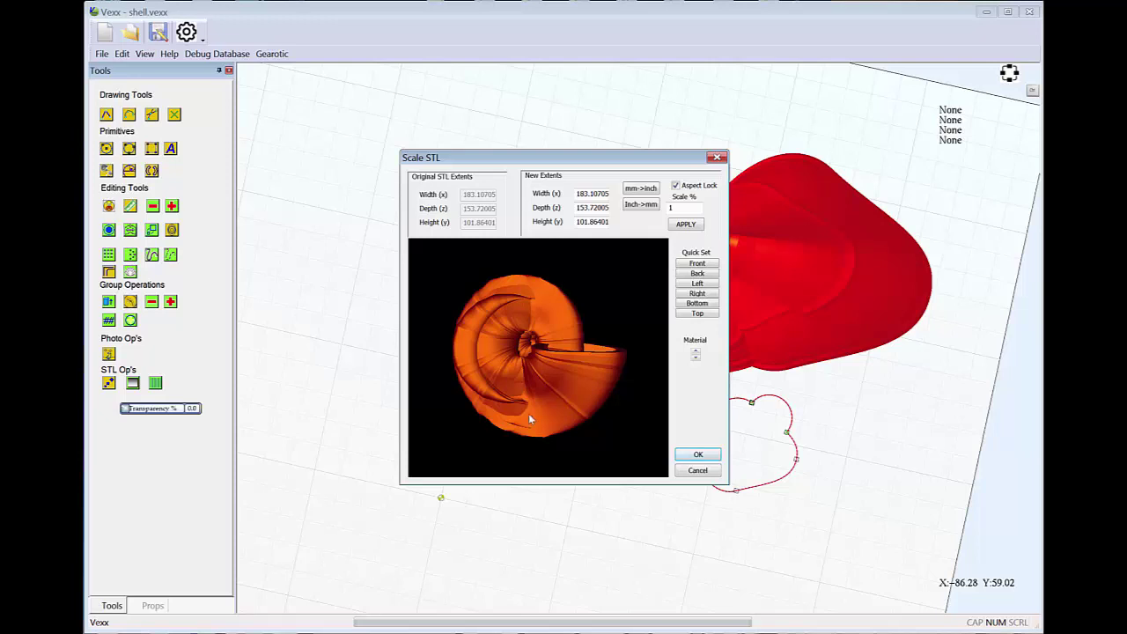
pyautogui.moveTo(530, 420); pyautogui.dragTo(636, 442)
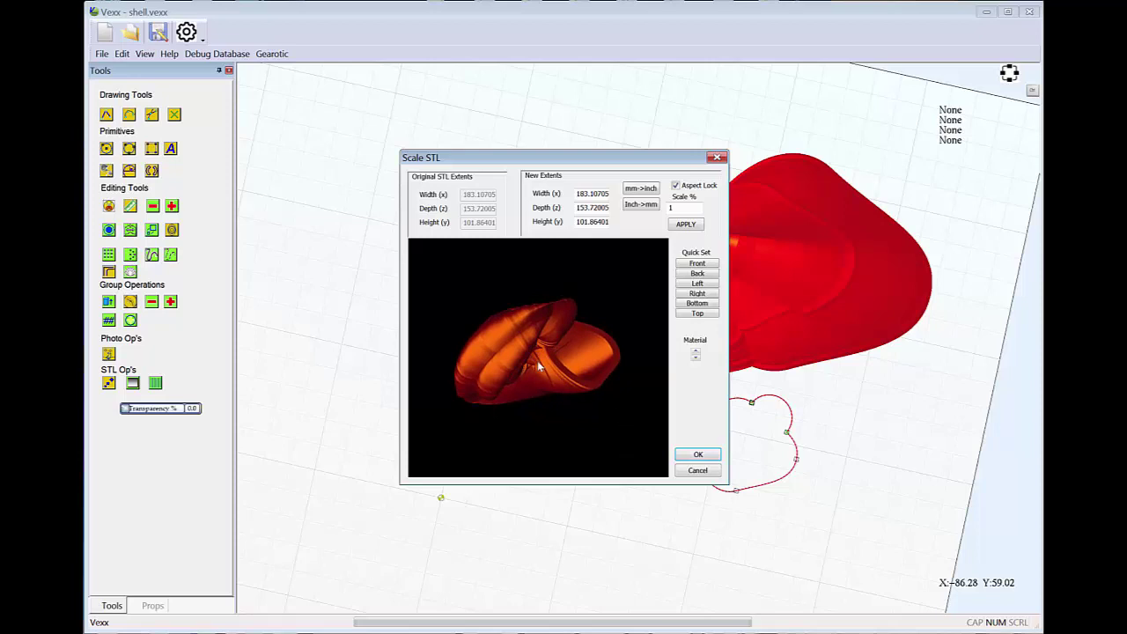
pyautogui.moveTo(539, 366); pyautogui.dragTo(590, 340)
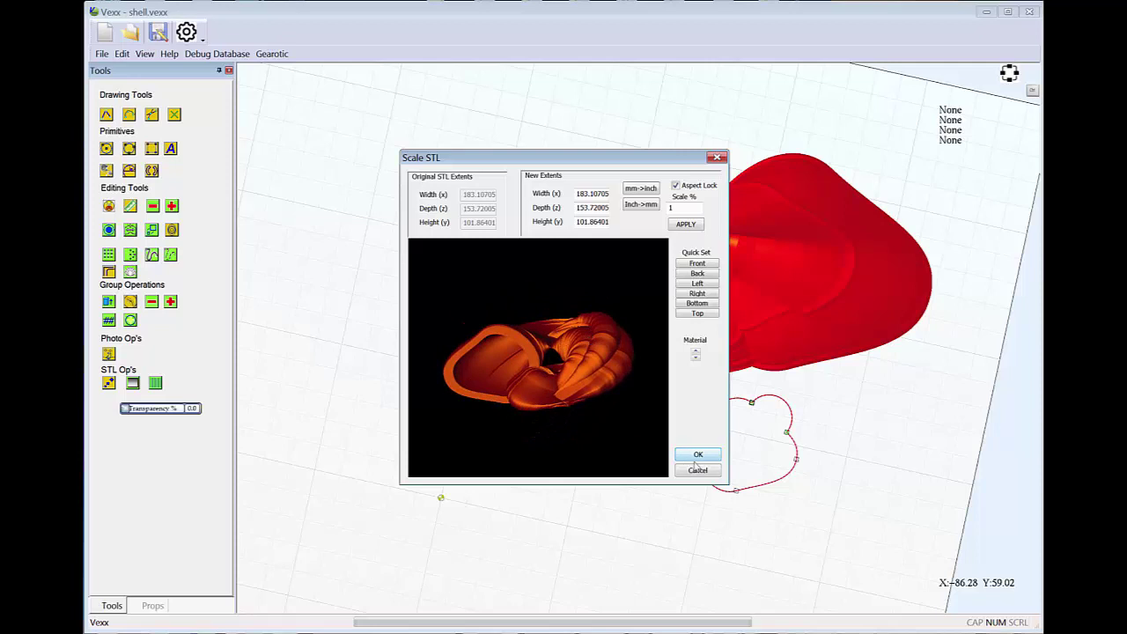
pyautogui.moveTo(533, 361); pyautogui.dragTo(528, 368)
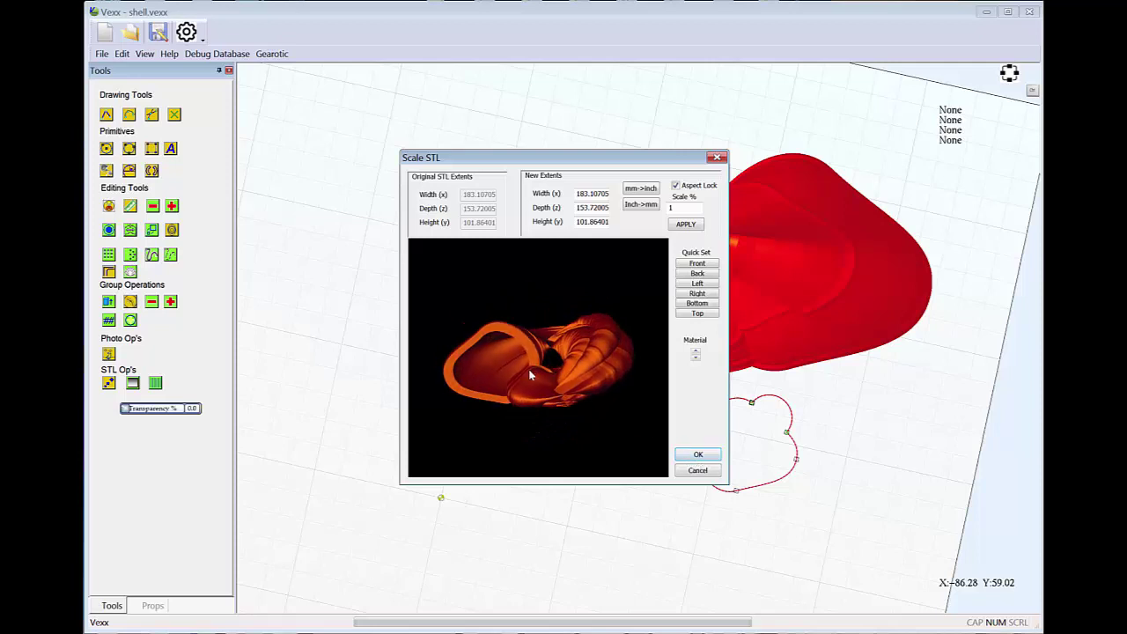
pyautogui.click(698, 456)
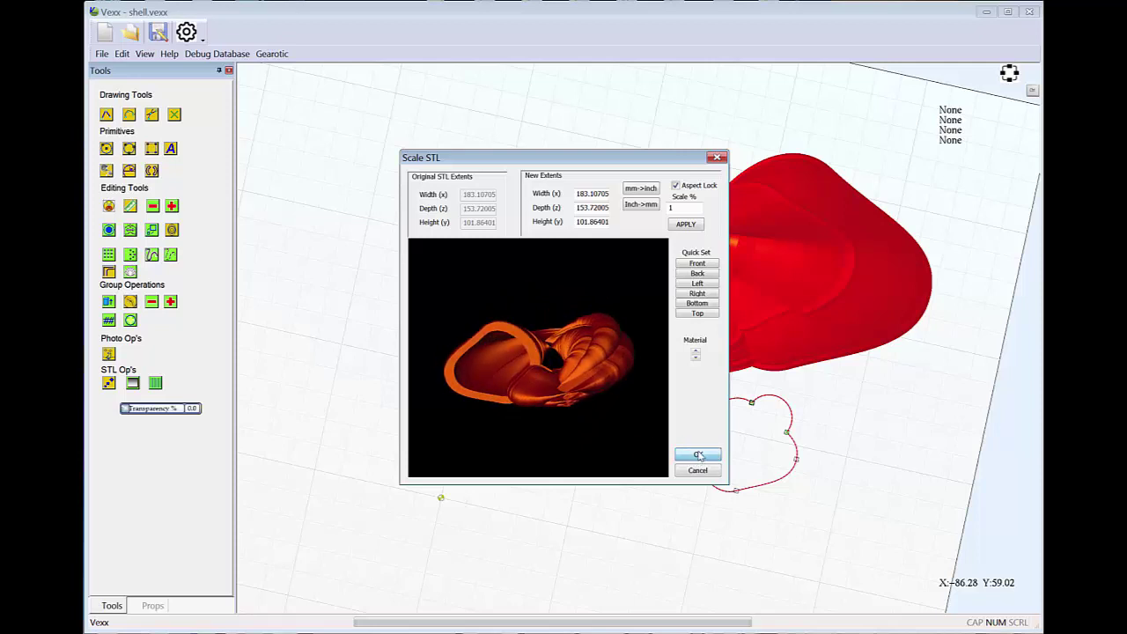
pyautogui.click(698, 454)
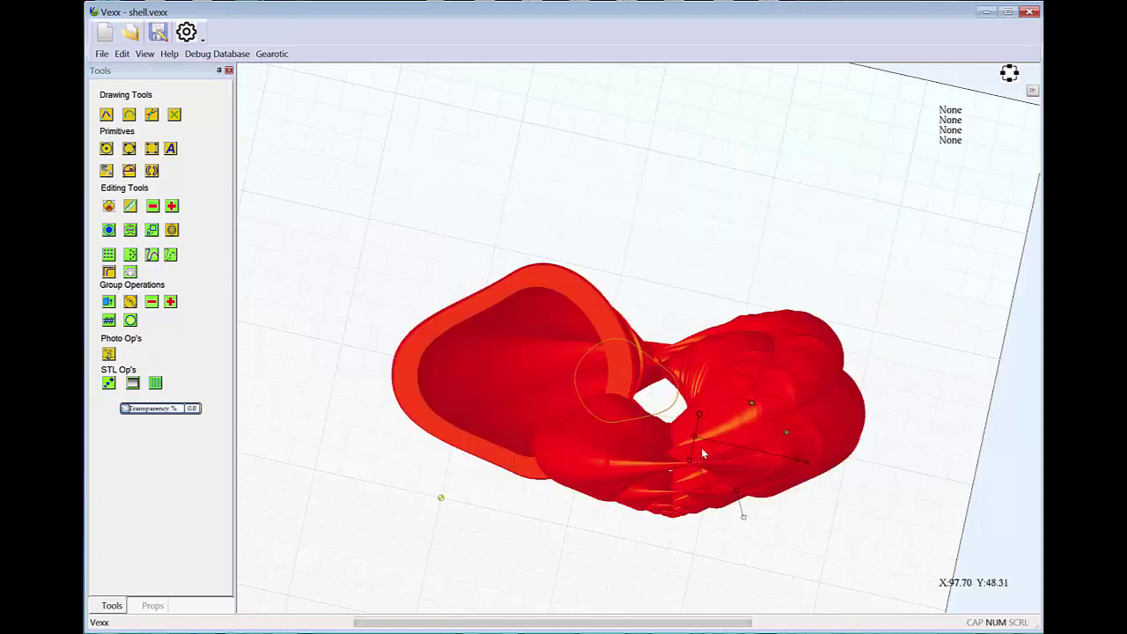
# Review the available export formats without exporting, and examine the deselected shell up close and in the full project view.
pyautogui.click(103, 55)
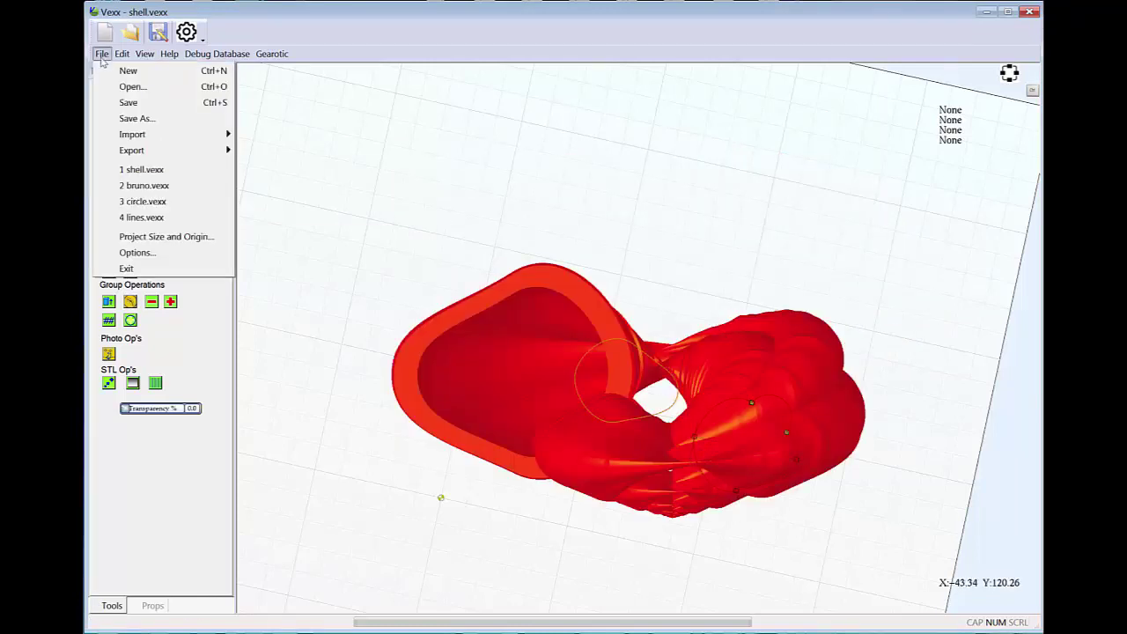
pyautogui.moveTo(106, 151)
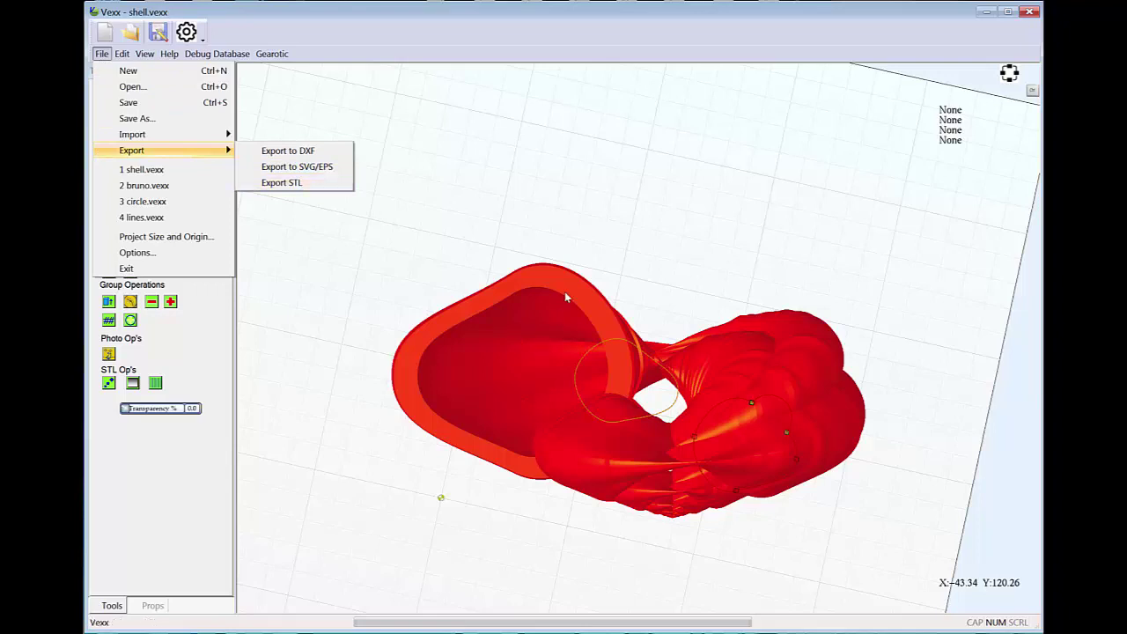
pyautogui.click(620, 211)
pyautogui.scroll(3, 616, 355)
pyautogui.scroll(-1, 616, 356)
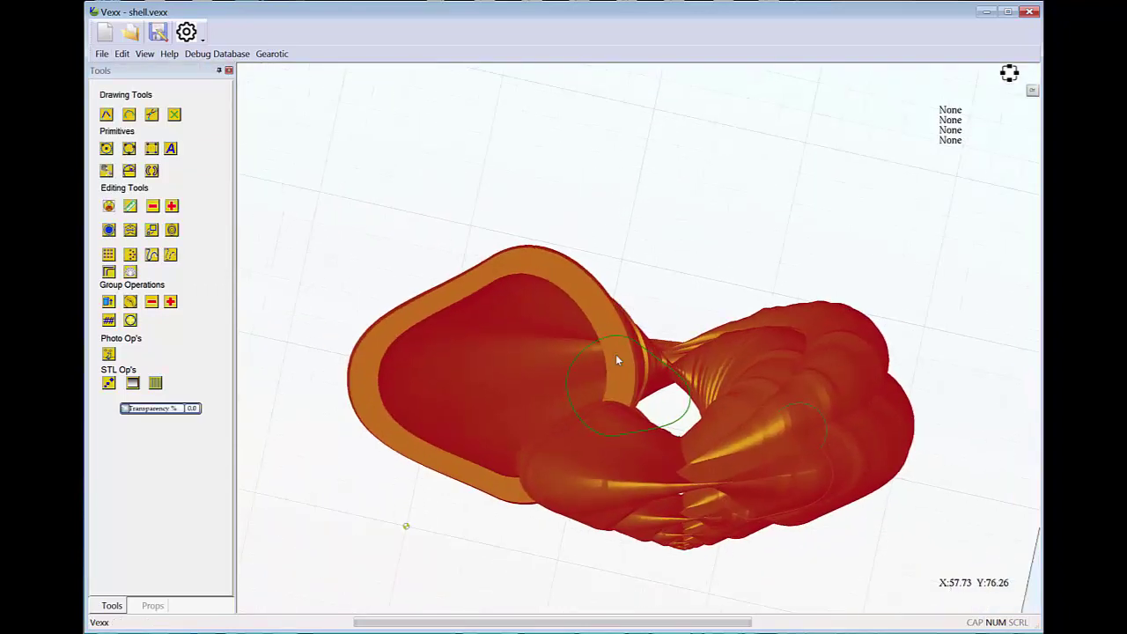
pyautogui.moveTo(643, 309); pyautogui.dragTo(664, 297, button='middle')
pyautogui.scroll(-2, 665, 298)
pyautogui.press('Home')
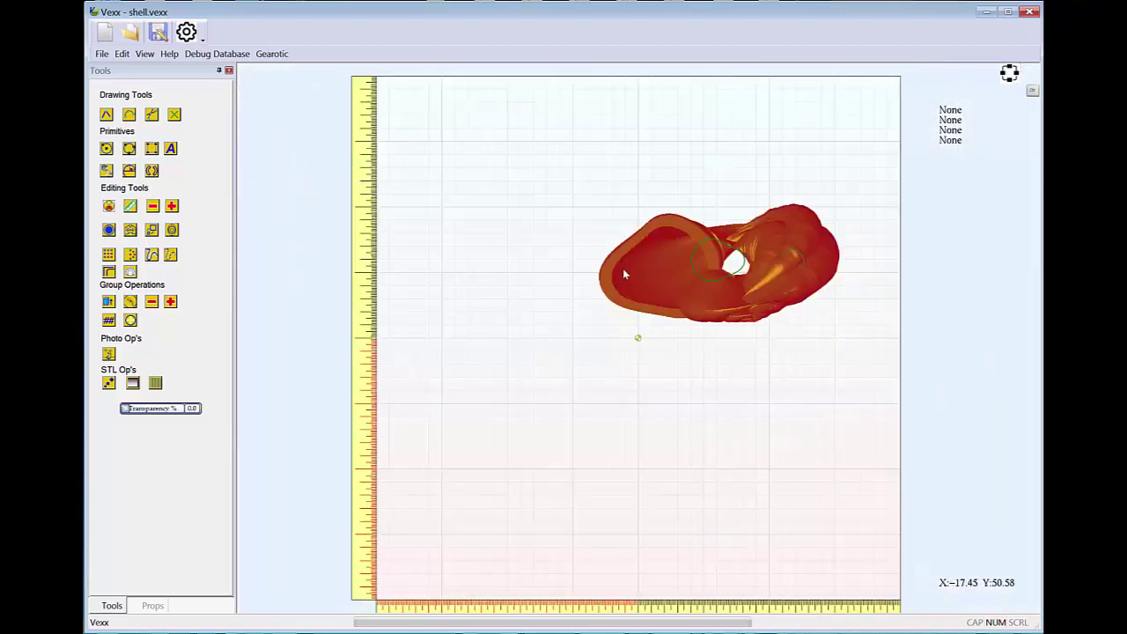